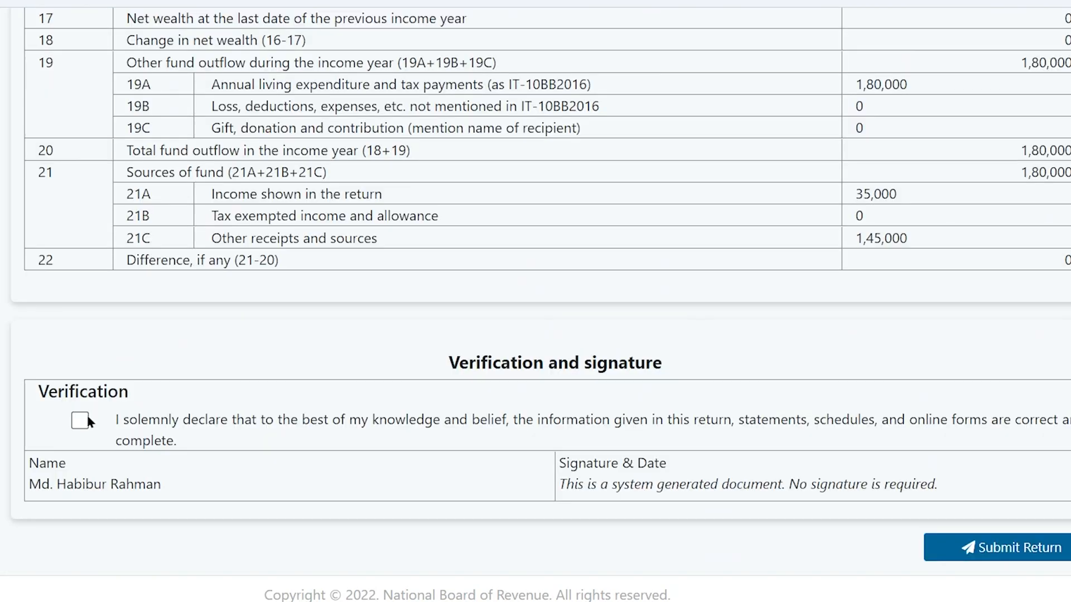
{"action": "left_click", "coordinate": [78, 421]}
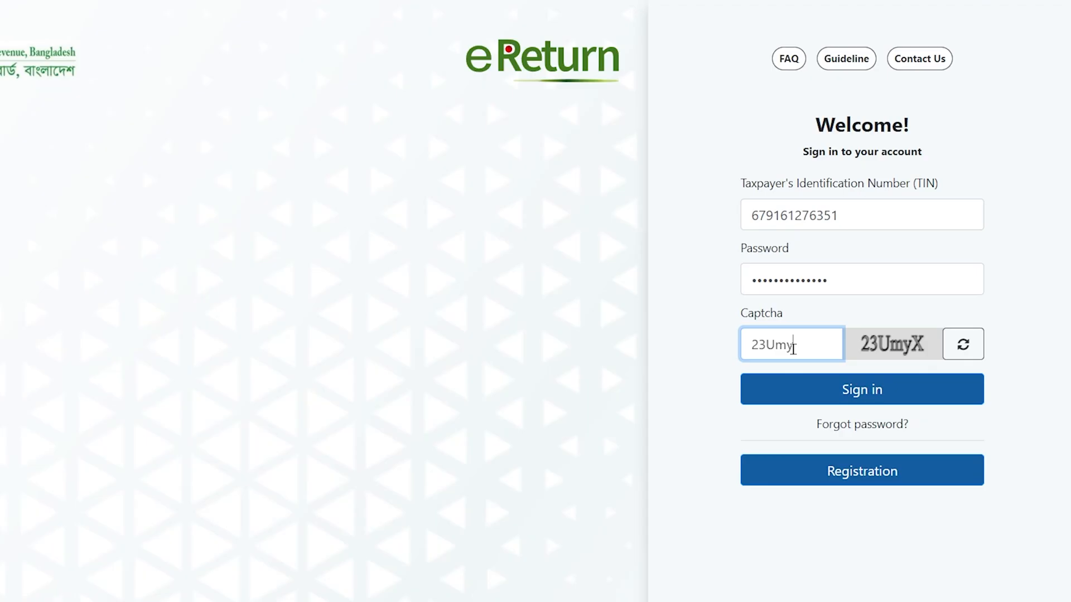
{"action": "type", "text": "X"}
{"action": "left_click", "coordinate": [830, 388]}
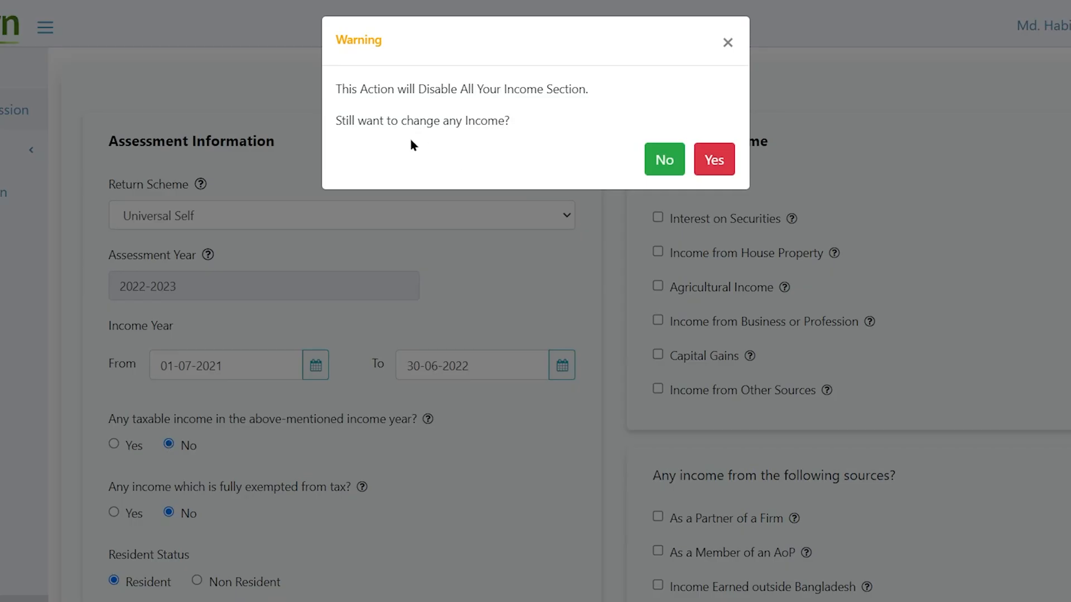
{"action": "left_click", "coordinate": [714, 162]}
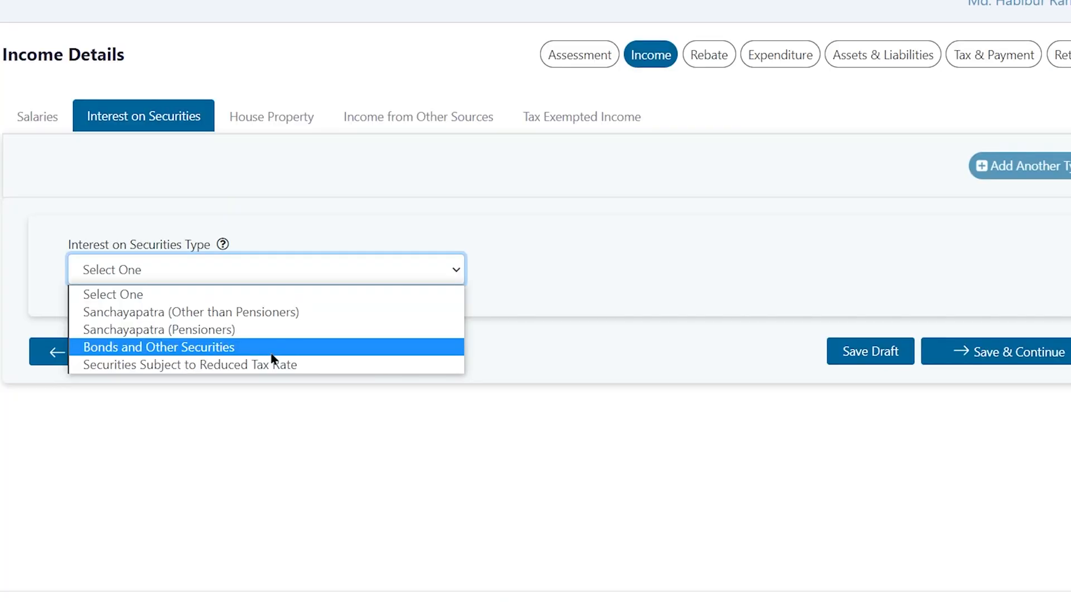
{"action": "left_click", "coordinate": [246, 312]}
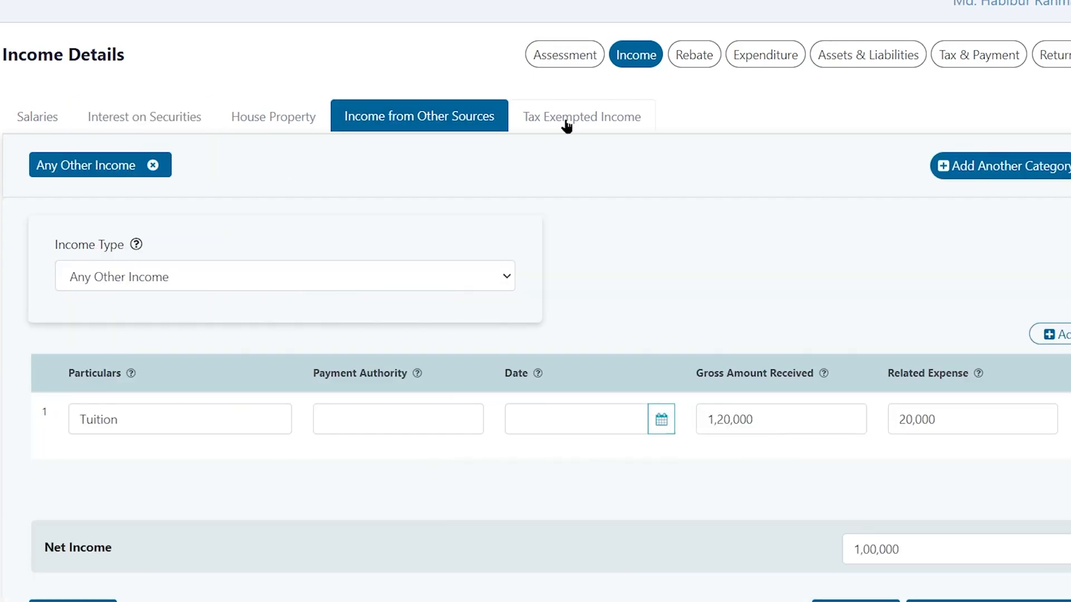
{"action": "left_click", "coordinate": [566, 124]}
{"action": "left_click", "coordinate": [224, 287]}
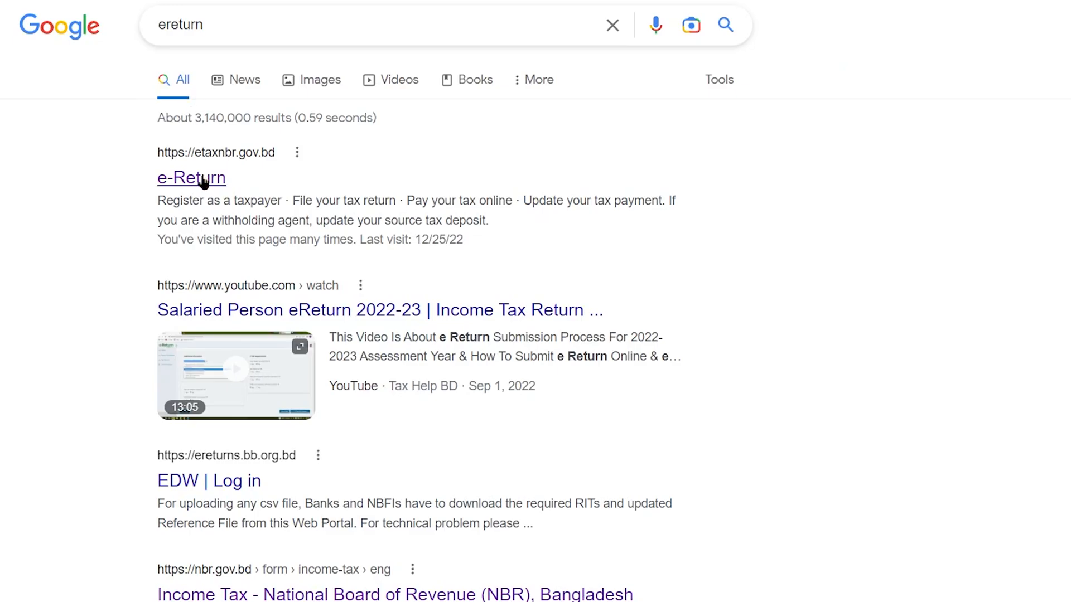
- Open the eReturn service on the etaxnbr.gov.bd site and go to its registration form, declining to save the password
{"action": "left_click", "coordinate": [203, 180]}
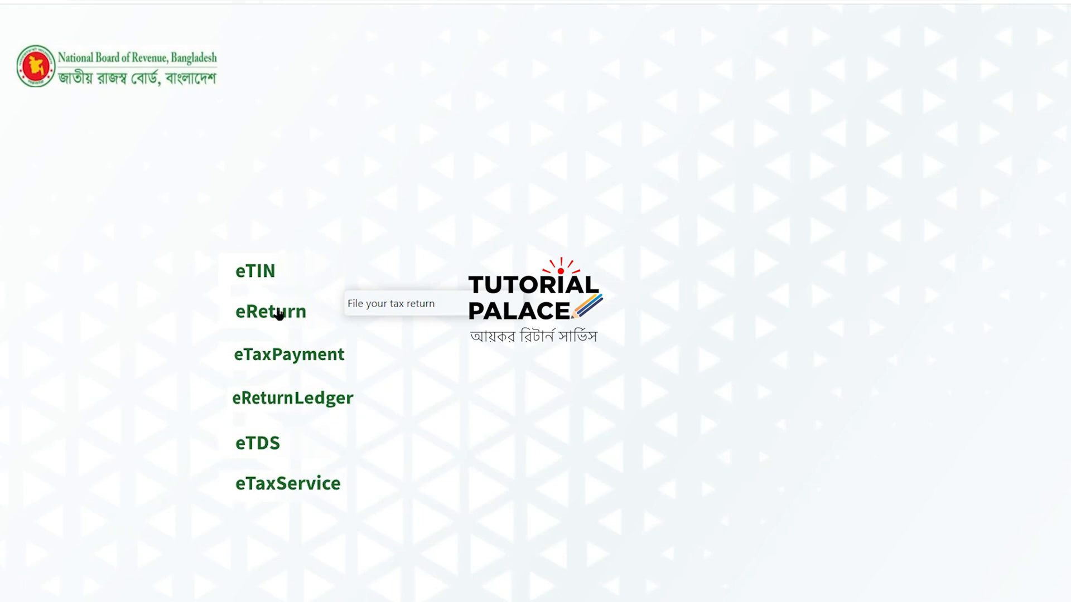
{"action": "left_click", "coordinate": [279, 313]}
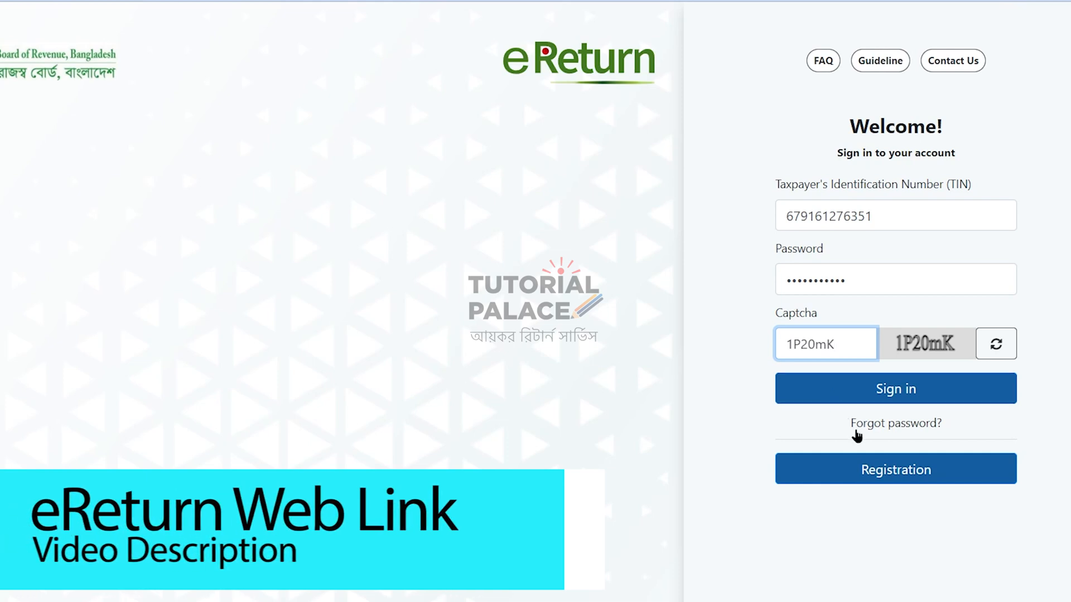
{"action": "left_click", "coordinate": [861, 468]}
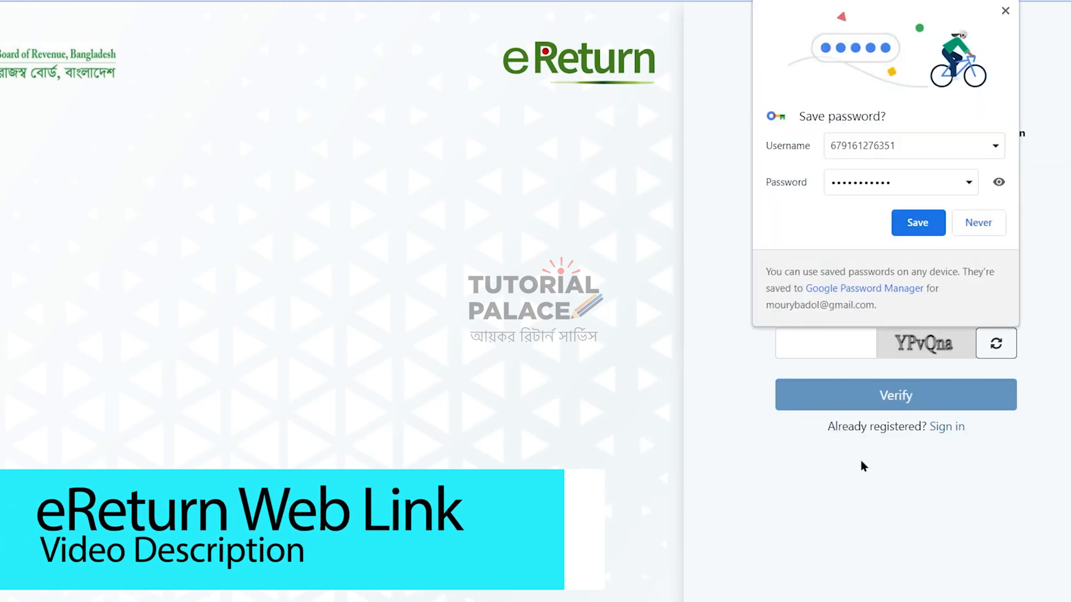
{"action": "left_click", "coordinate": [979, 223]}
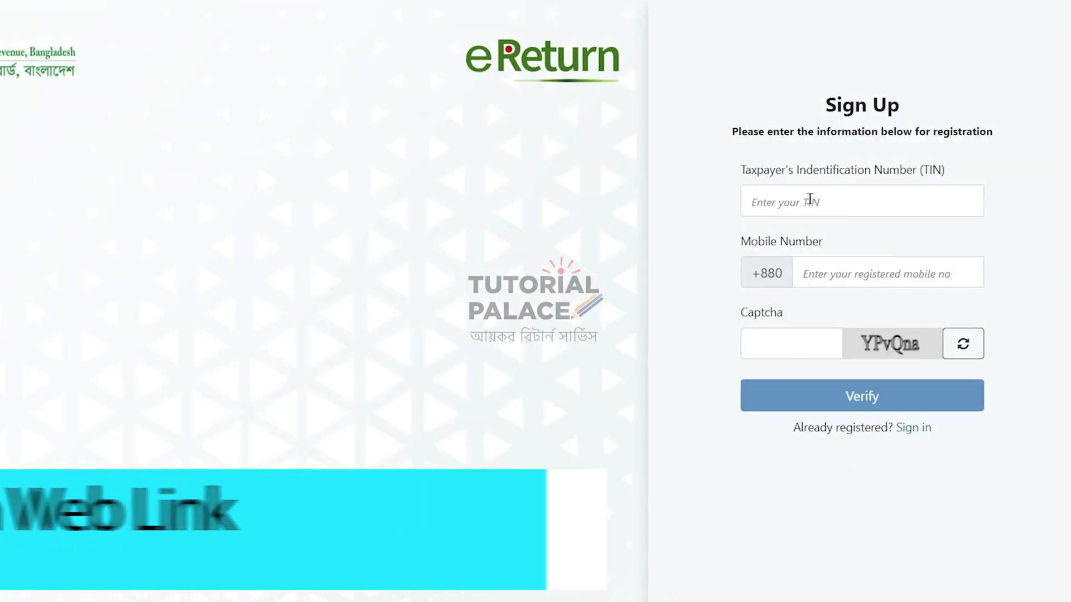
- Fill in the sign-up form with the taxpayer's TIN, registered mobile number and captcha, and submit it for verification
{"action": "left_click", "coordinate": [845, 204]}
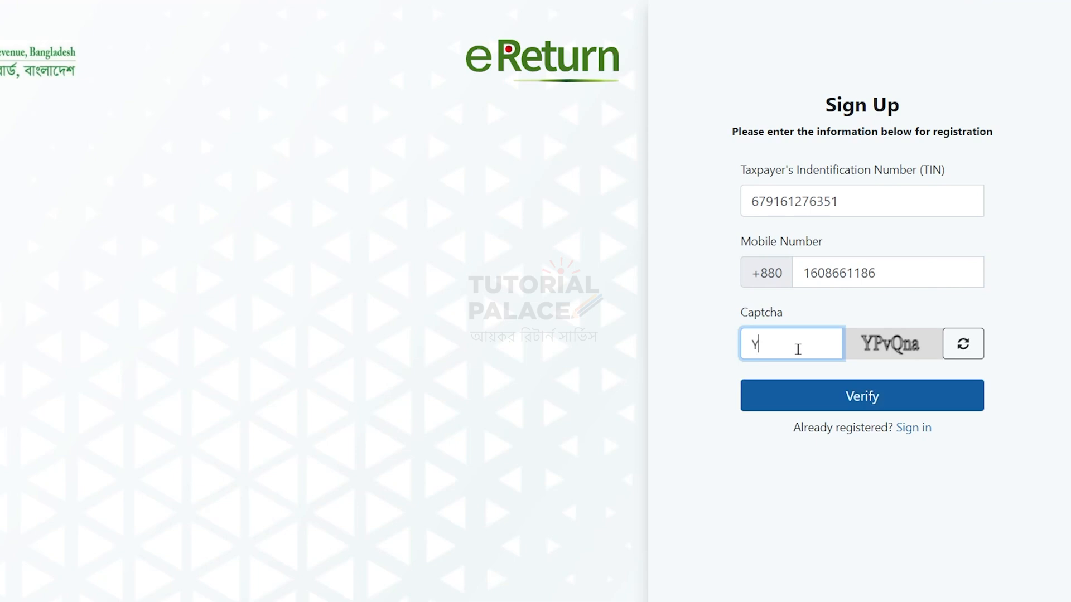
{"action": "type", "text": "Pv"}
{"action": "type", "text": "Qna"}
{"action": "left_click", "coordinate": [801, 402]}
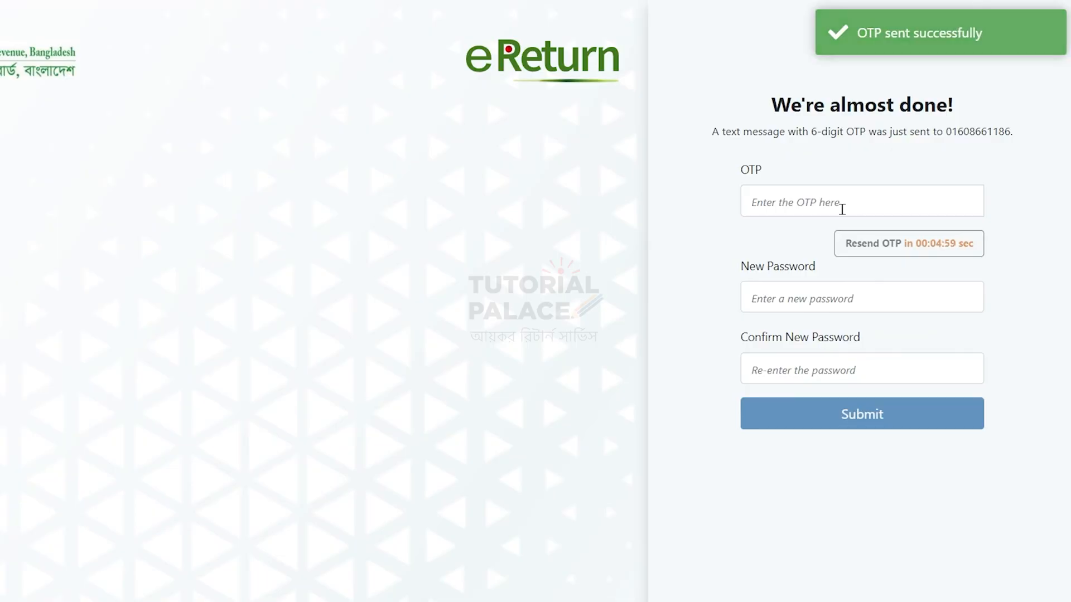
- Enter the received OTP and set a new account password that meets the listed password rules
{"action": "left_click", "coordinate": [837, 196]}
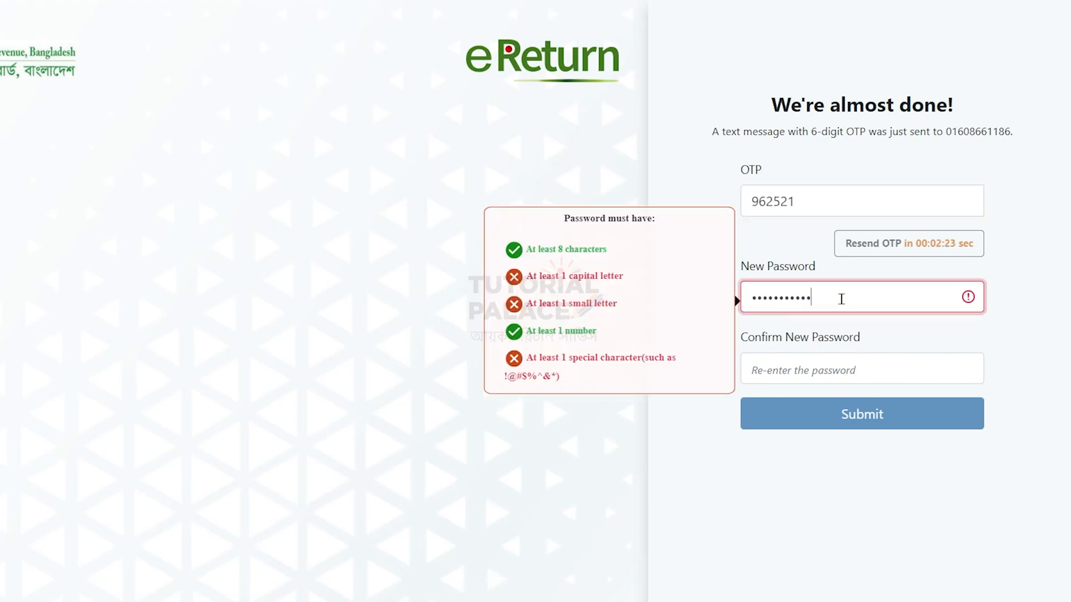
{"action": "type", "text": "A"}
{"action": "left_click_drag", "start_coordinate": [857, 301], "coordinate": [748, 302]}
{"action": "key", "text": "BackSpace"}
{"action": "type", "text": "•••••••••••••••"}
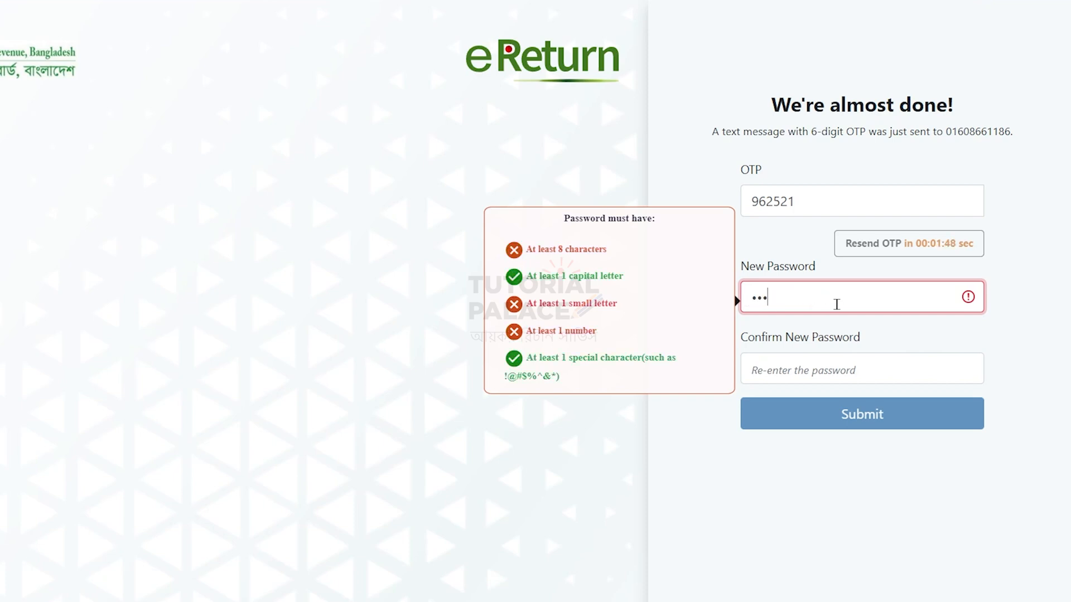
- Re-enter the new account password in the confirmation field and submit the registration
{"action": "left_click", "coordinate": [816, 368]}
{"action": "type", "text": "•••"}
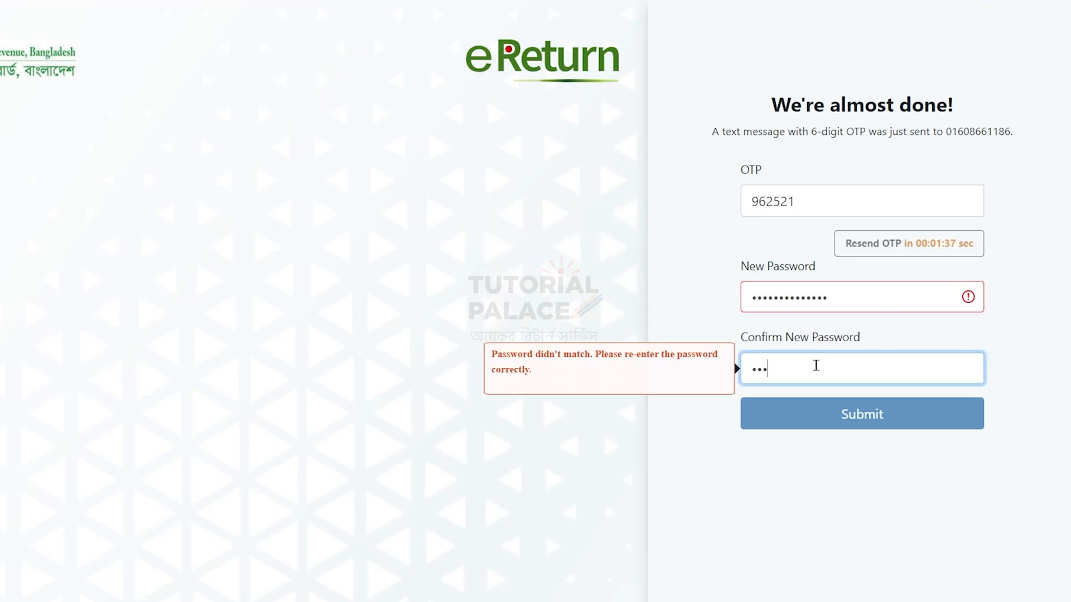
{"action": "type", "text": "•••••••••••"}
{"action": "left_click", "coordinate": [803, 416]}
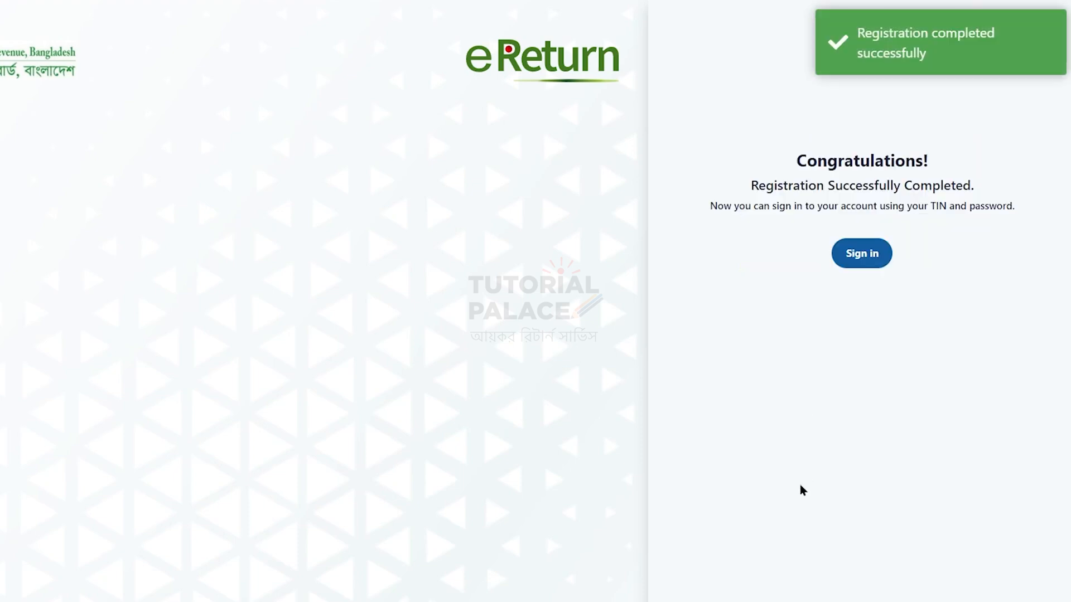
- Sign in to the newly registered account with the TIN, account password and captcha
{"action": "left_click", "coordinate": [863, 256]}
{"action": "left_click", "coordinate": [834, 215]}
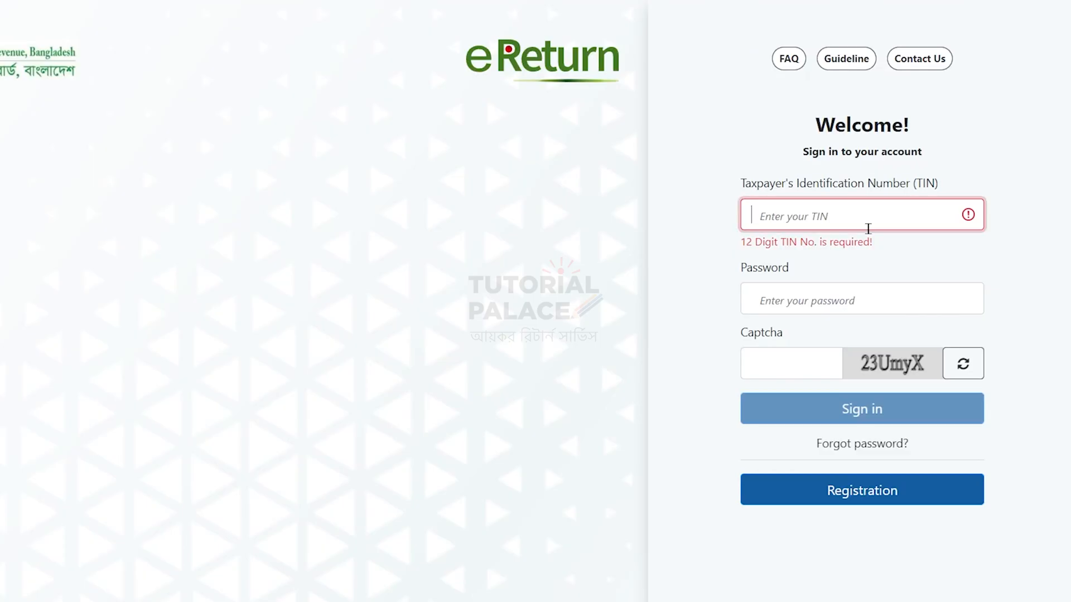
{"action": "key", "text": "ctrl+v"}
{"action": "left_click", "coordinate": [818, 278]}
{"action": "type", "text": "•••"}
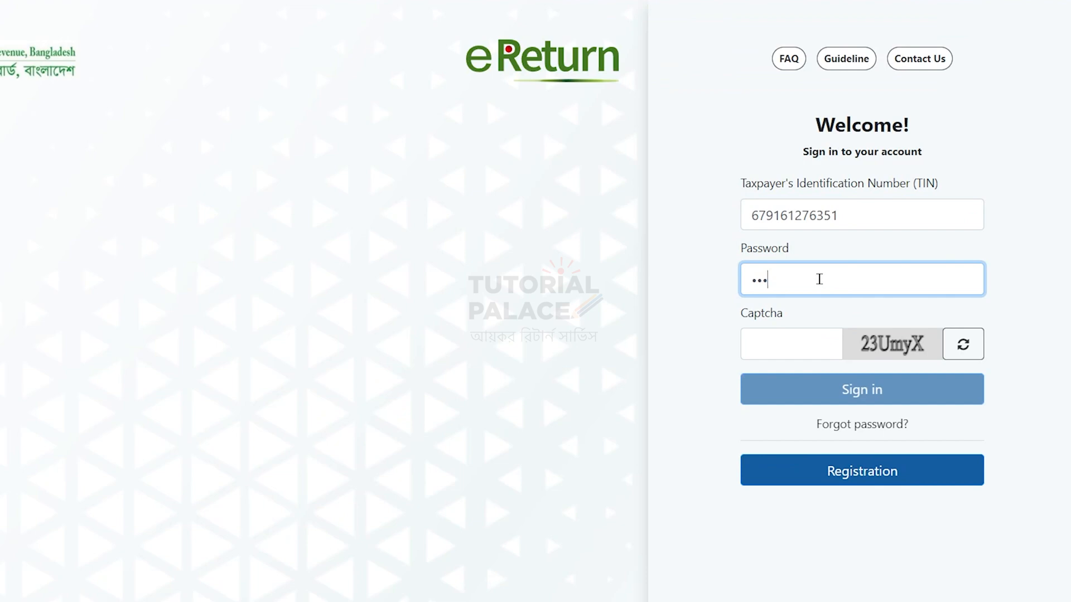
{"action": "type", "text": "•••••••••••"}
{"action": "left_click", "coordinate": [791, 349]}
{"action": "type", "text": "23UmyX"}
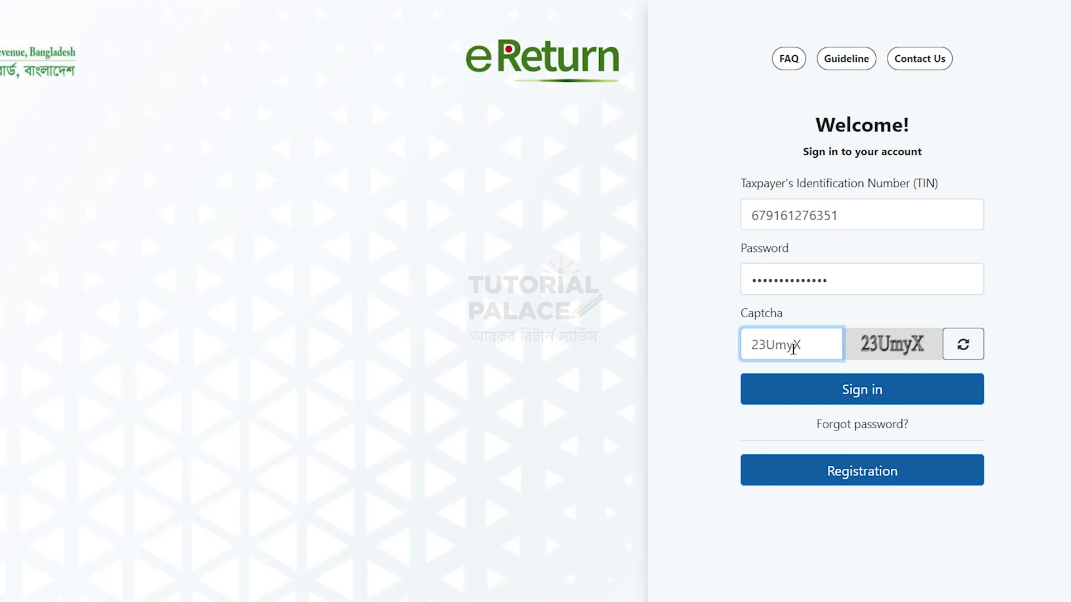
{"action": "left_click", "coordinate": [821, 390]}
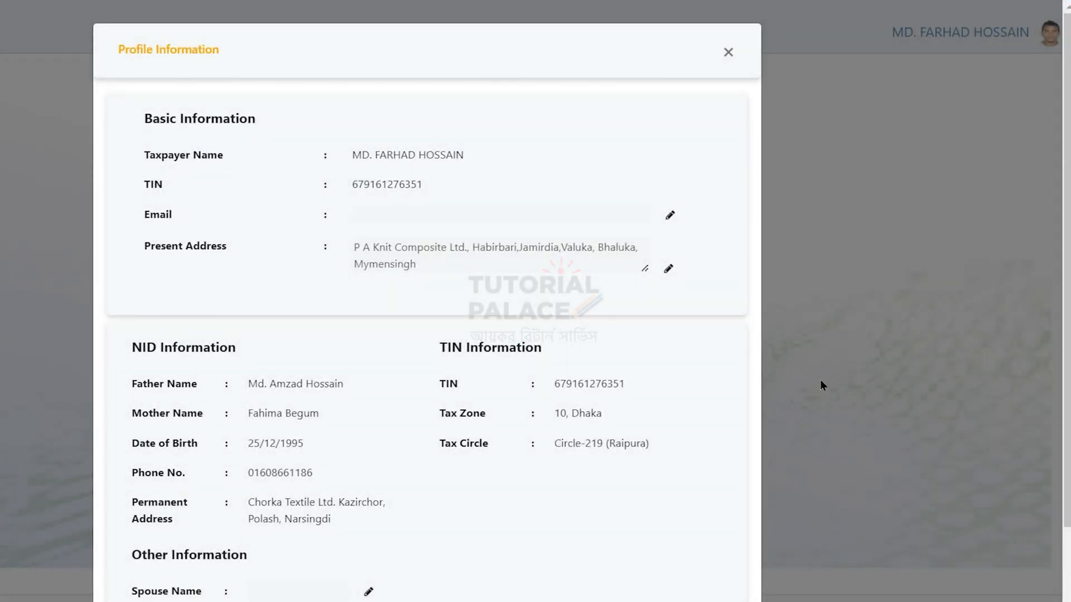
- Review the taxpayer's profile information, including the NID and TIN details, and save it to continue
{"action": "scroll", "coordinate": [705, 444], "scroll_direction": "down", "scroll_amount": 2}
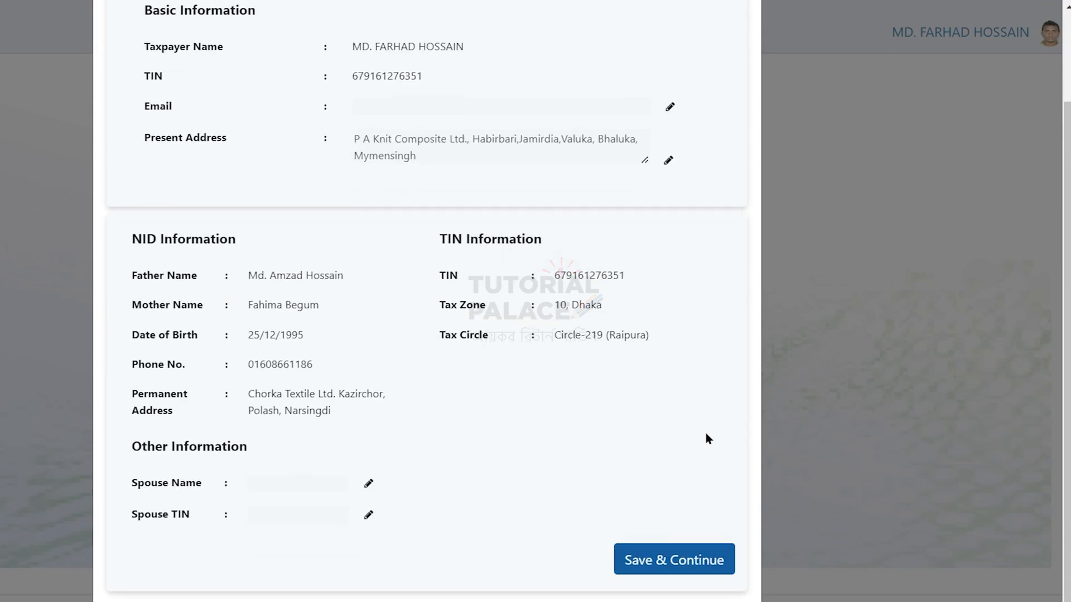
{"action": "scroll", "coordinate": [706, 438], "scroll_direction": "up", "scroll_amount": 2}
{"action": "scroll", "coordinate": [705, 433], "scroll_direction": "down", "scroll_amount": 2}
{"action": "left_click", "coordinate": [685, 569]}
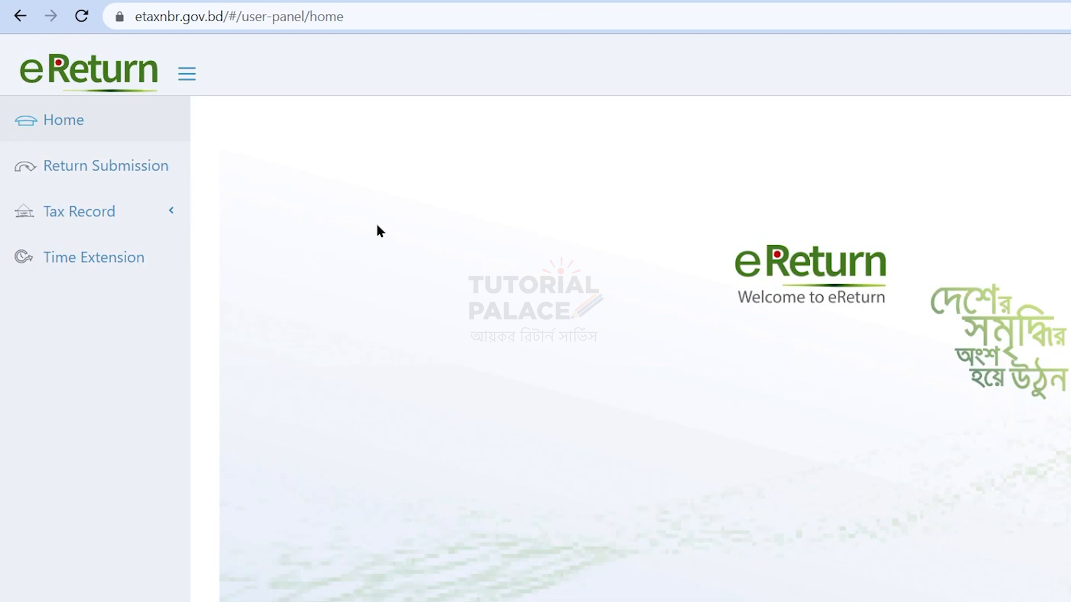
- Open the return submission form and keep Universal Self as the return scheme
{"action": "left_click", "coordinate": [105, 165]}
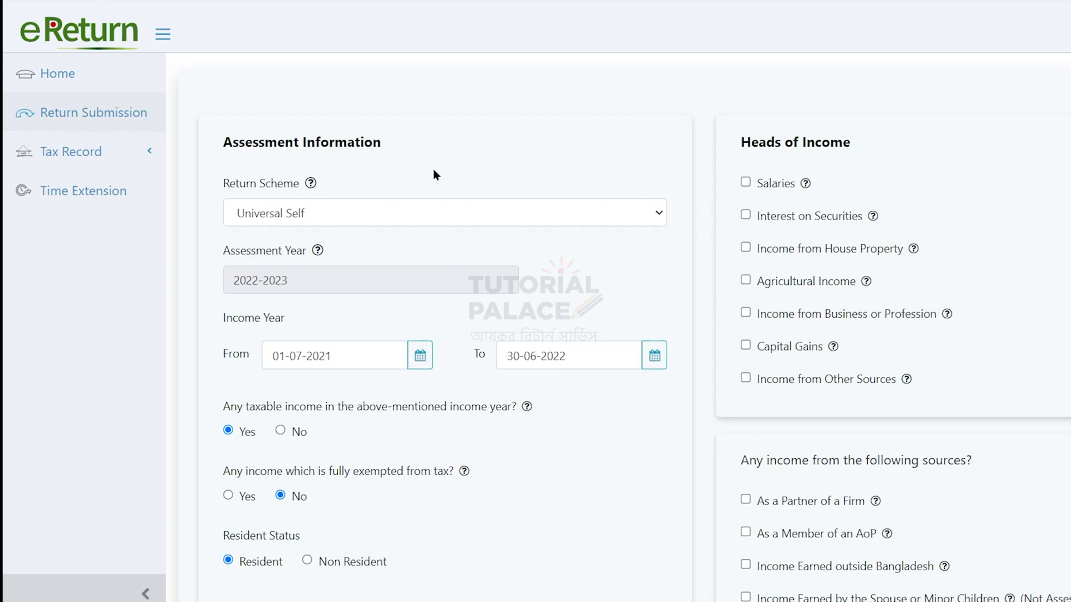
{"action": "left_click", "coordinate": [321, 218]}
{"action": "left_click", "coordinate": [320, 215]}
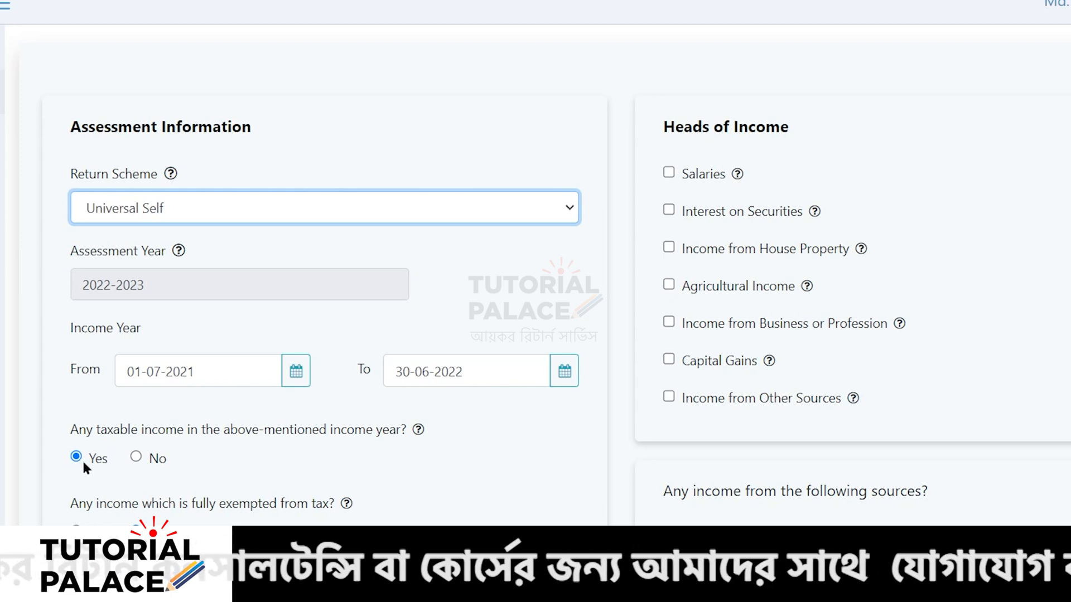
- Answer No to taxable income, accepting the disabling of the income section, and Yes to income fully exempted from tax
{"action": "left_click", "coordinate": [135, 457]}
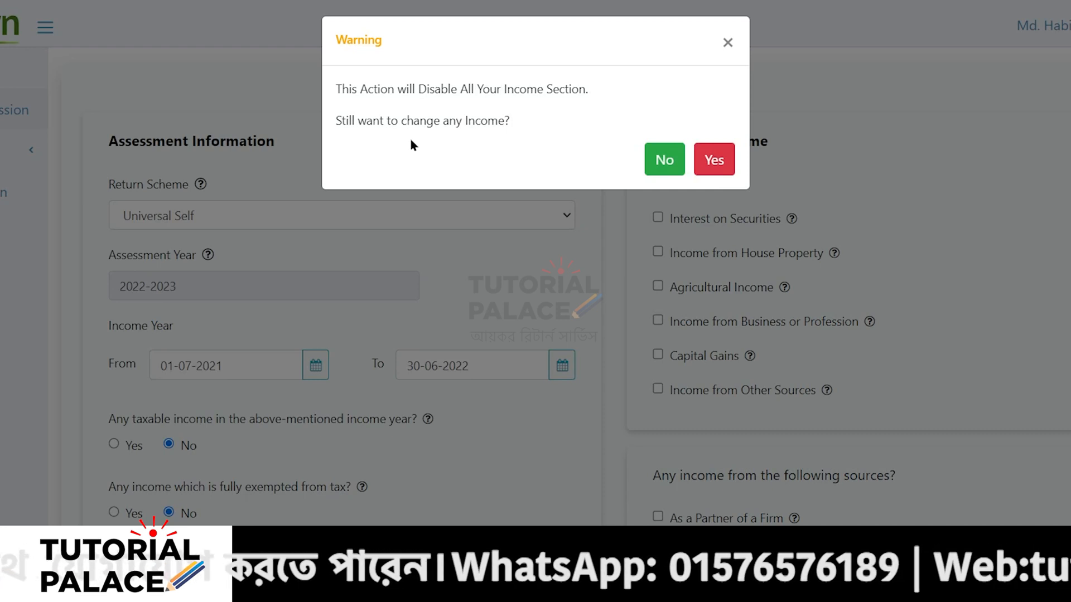
{"action": "left_click", "coordinate": [708, 176]}
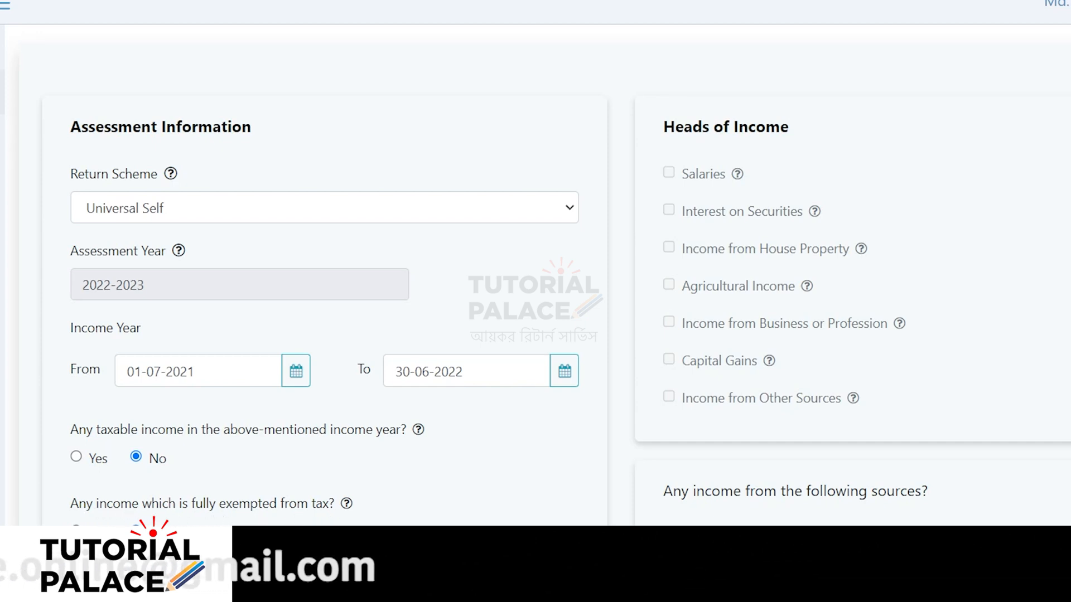
{"action": "left_click", "coordinate": [77, 531]}
{"action": "scroll", "coordinate": [77, 526], "scroll_direction": "down", "scroll_amount": 1}
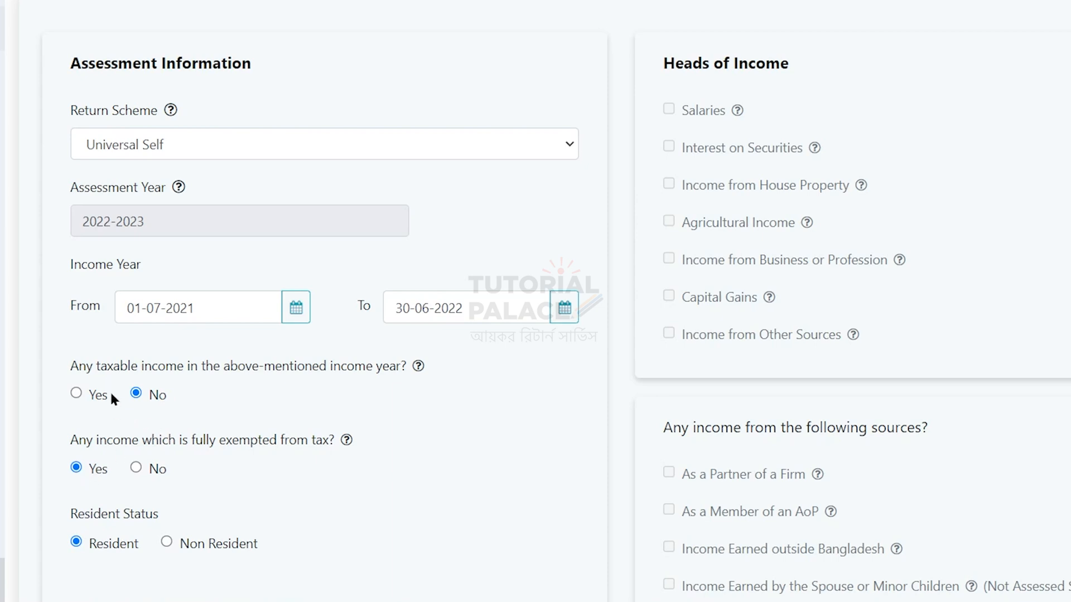
- Answer Yes to taxable income, select income heads including Salaries, House Property and Other Sources, and save the assessment page to continue
{"action": "left_click", "coordinate": [75, 391]}
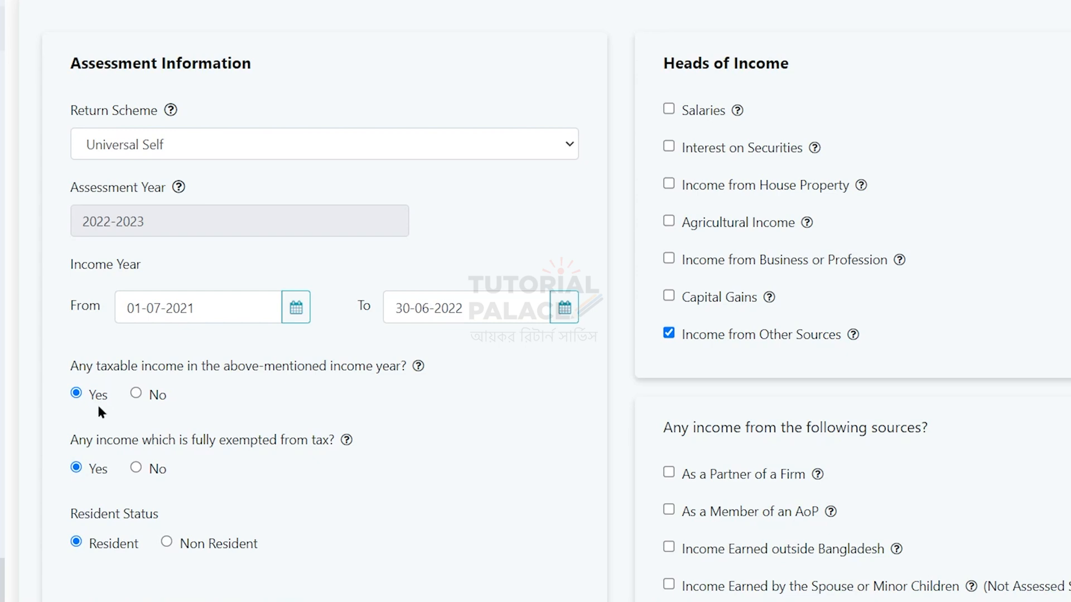
{"action": "left_click", "coordinate": [669, 109]}
{"action": "scroll", "coordinate": [695, 243], "scroll_direction": "down", "scroll_amount": 3}
{"action": "scroll", "coordinate": [564, 334], "scroll_direction": "up", "scroll_amount": 3}
{"action": "scroll", "coordinate": [565, 335], "scroll_direction": "down", "scroll_amount": 3}
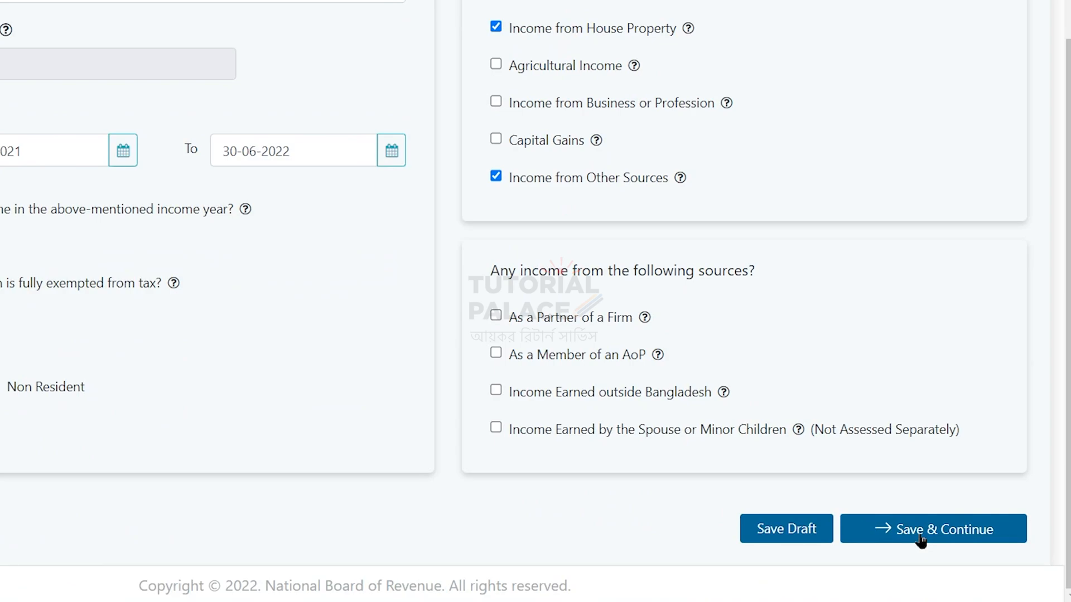
{"action": "left_click", "coordinate": [921, 536]}
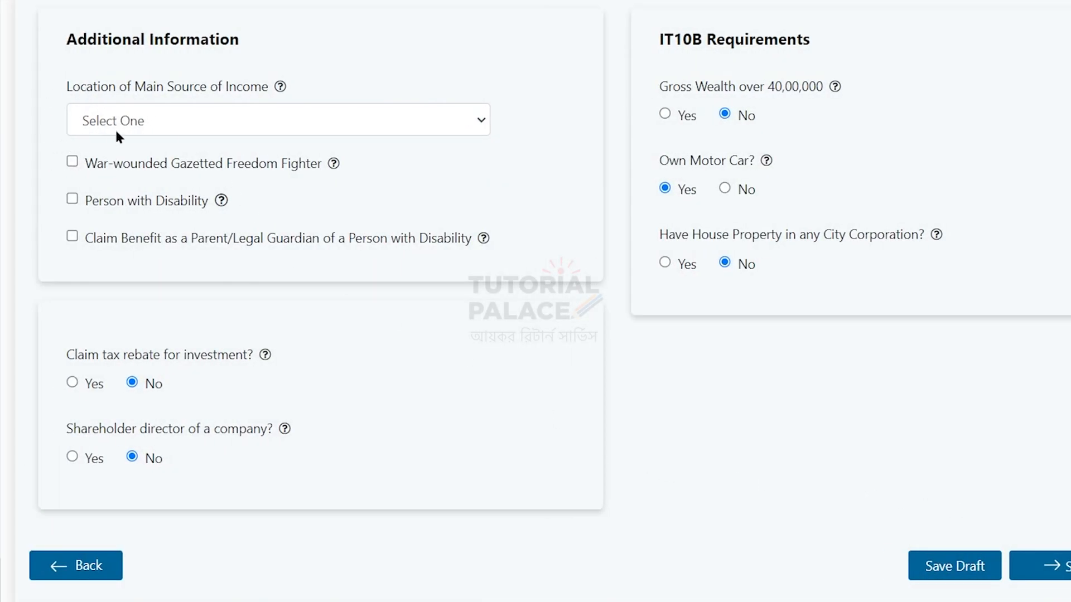
- Set the location of the main source of income to Any Other Area
{"action": "left_click", "coordinate": [210, 116]}
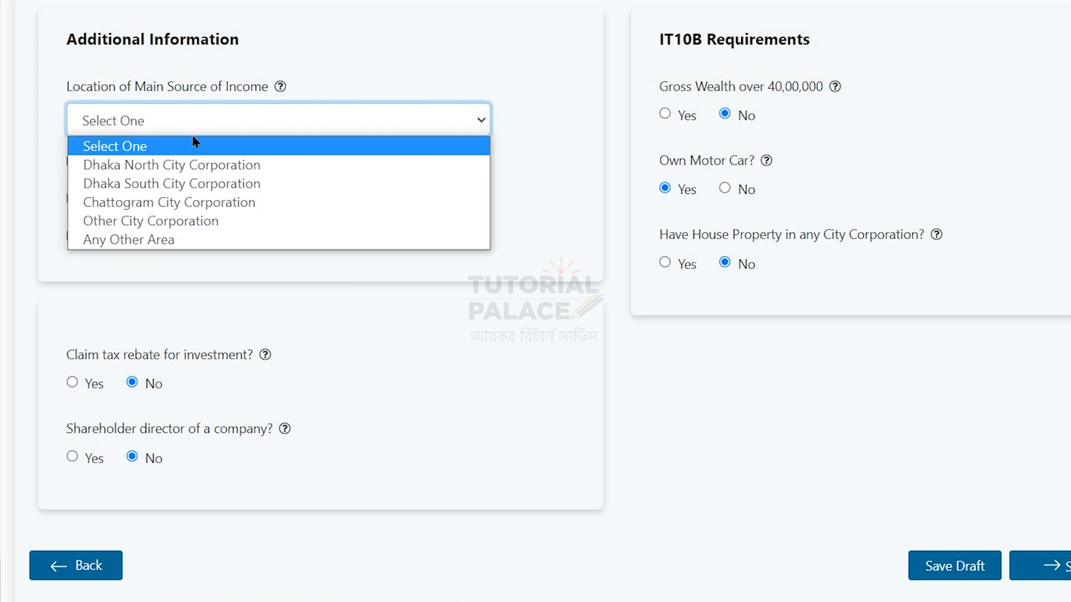
{"action": "left_click", "coordinate": [191, 239]}
{"action": "left_click", "coordinate": [196, 123]}
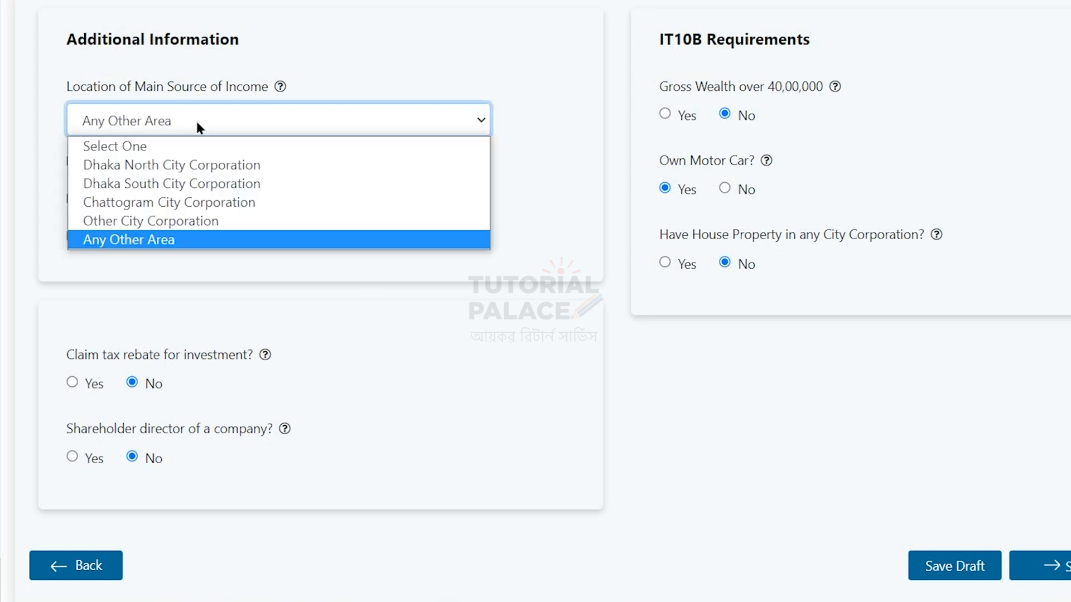
{"action": "left_click", "coordinate": [218, 239]}
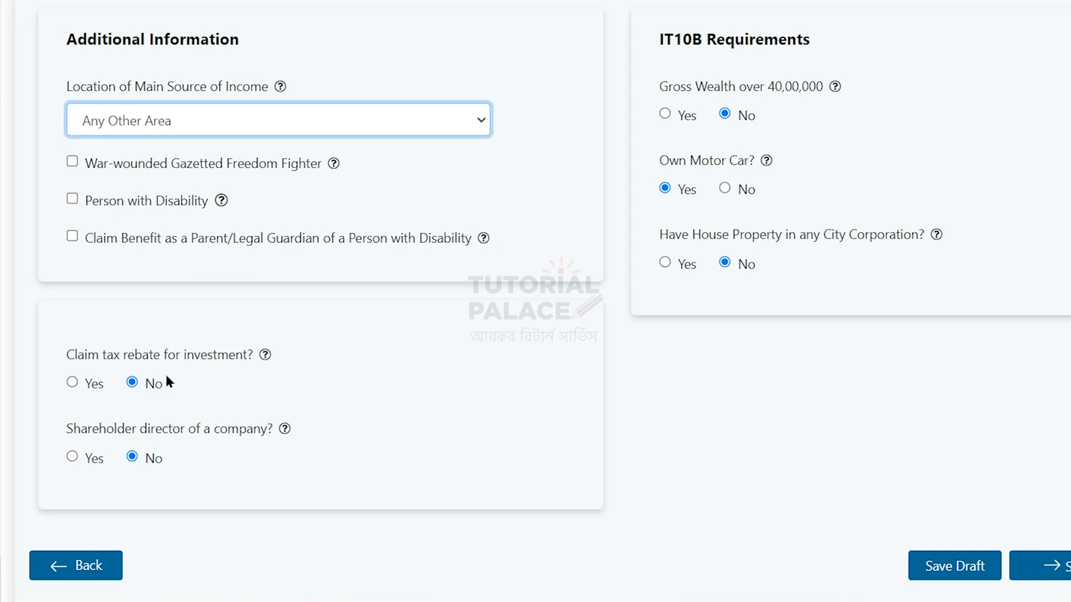
{"action": "left_click", "coordinate": [72, 383]}
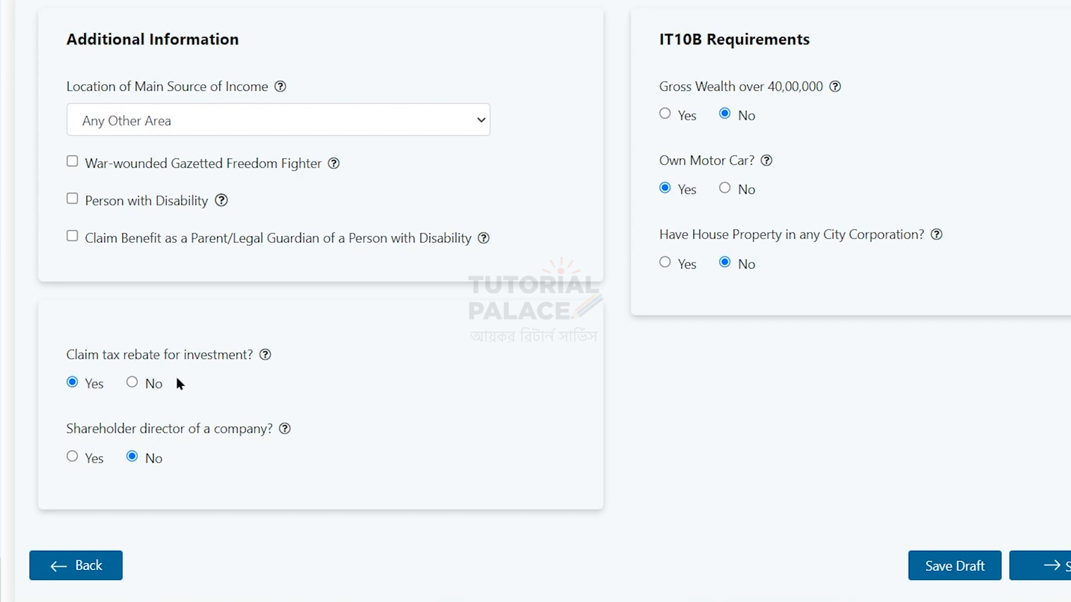
{"action": "left_click", "coordinate": [130, 383]}
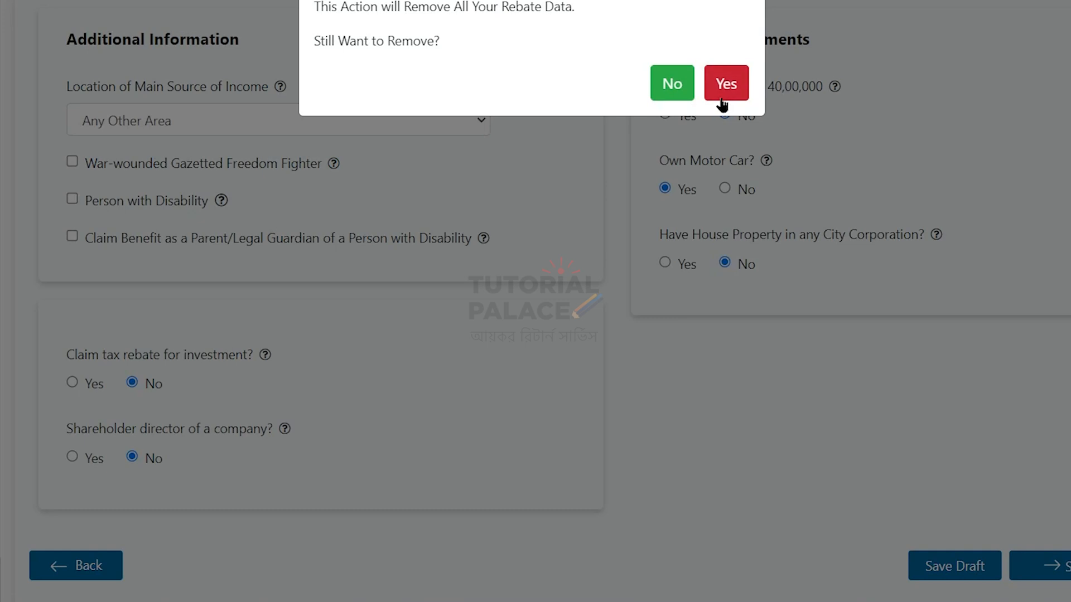
{"action": "left_click", "coordinate": [720, 99]}
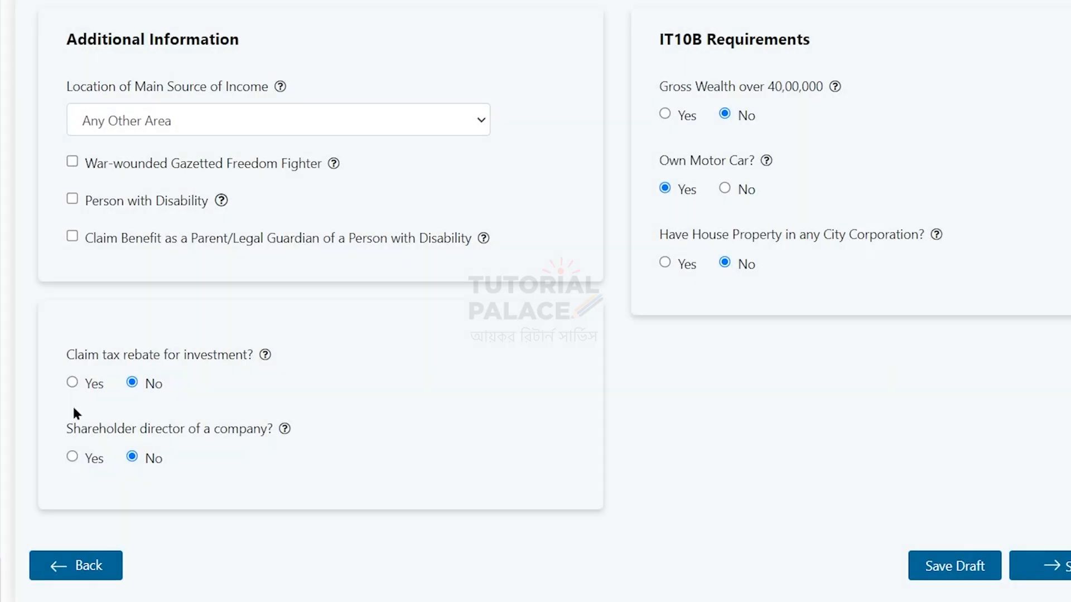
- Answer Yes to claiming a tax rebate for investment and No to owning a motor car, saving the page to continue
{"action": "left_click", "coordinate": [72, 383]}
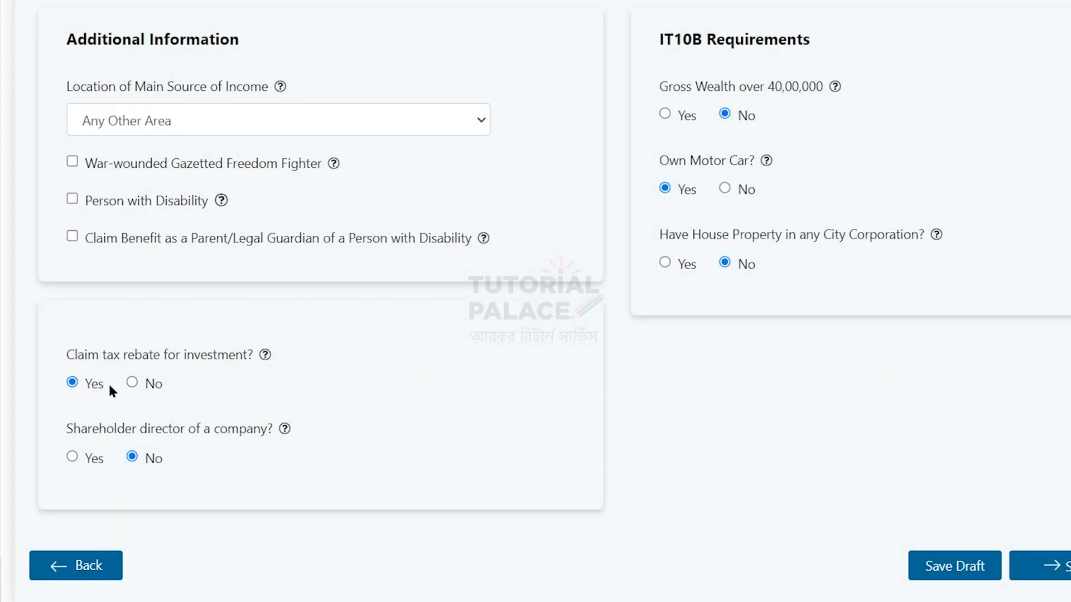
{"action": "left_click", "coordinate": [725, 188]}
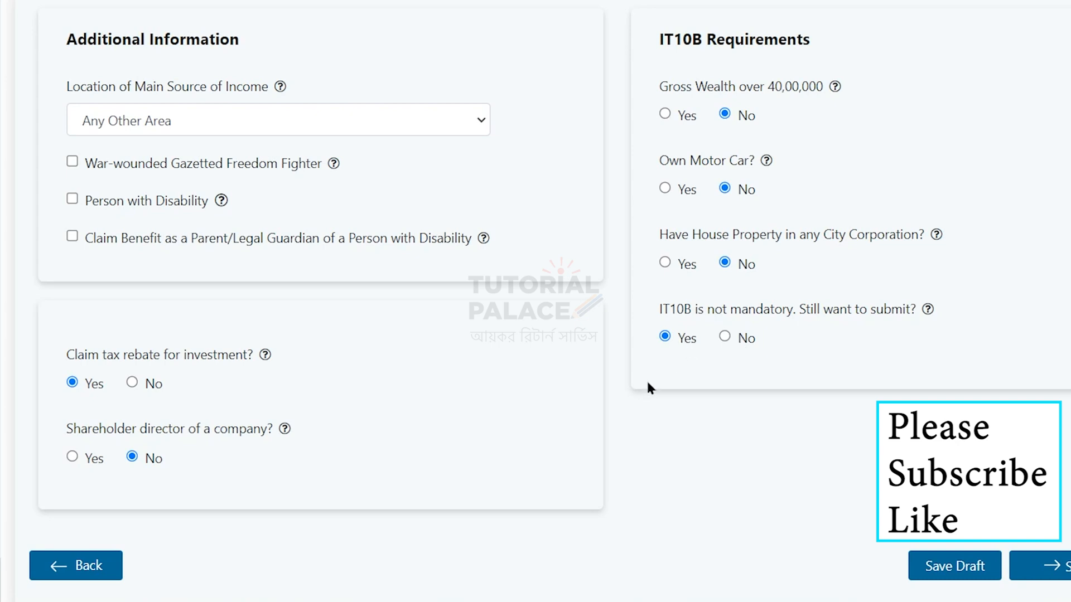
{"action": "left_click", "coordinate": [1054, 566]}
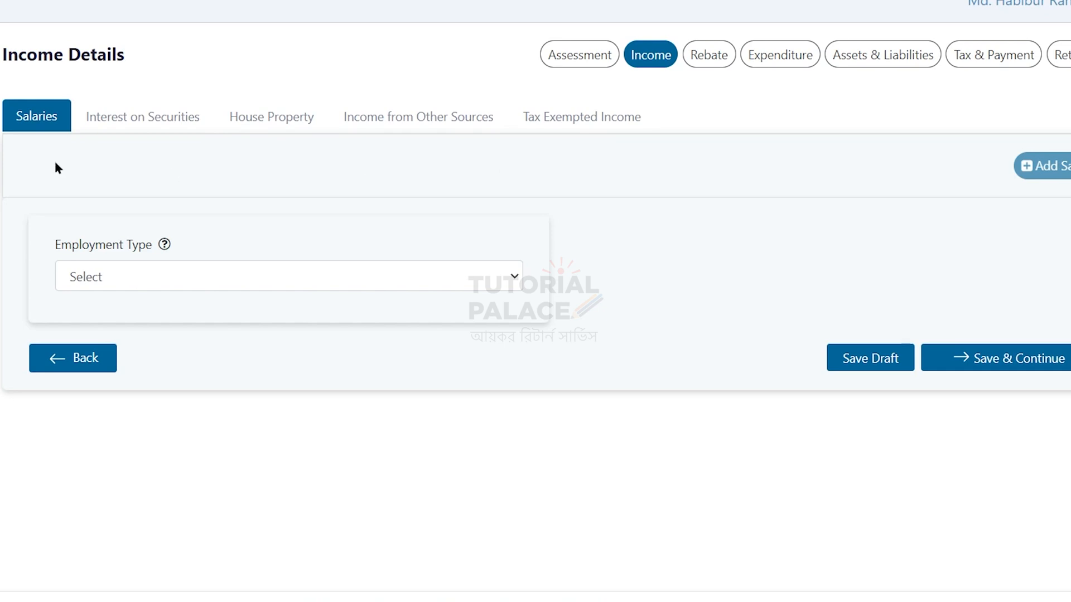
- Set the salary's employment type to Private/Other than Government Pay Scale and go through the employer name and designation fields
{"action": "left_click", "coordinate": [208, 277]}
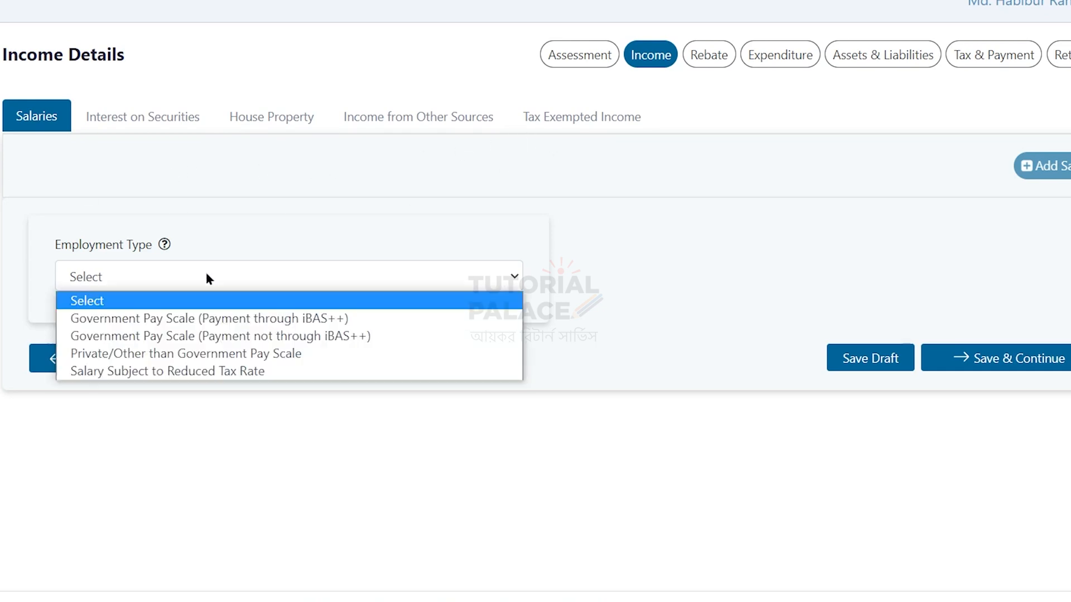
{"action": "left_click", "coordinate": [210, 353]}
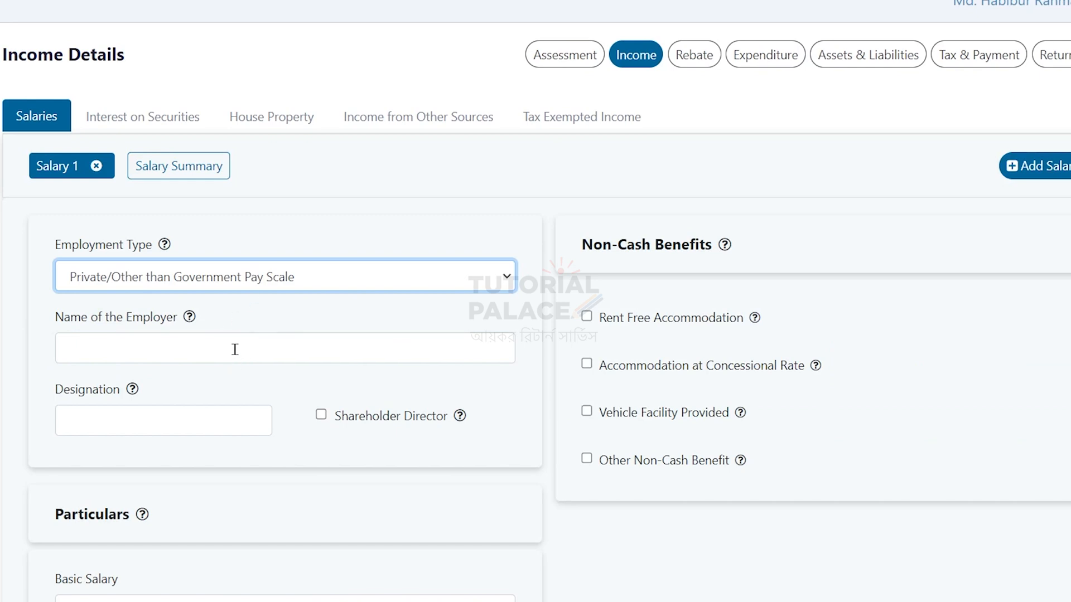
{"action": "left_click", "coordinate": [235, 348]}
{"action": "left_click", "coordinate": [190, 422]}
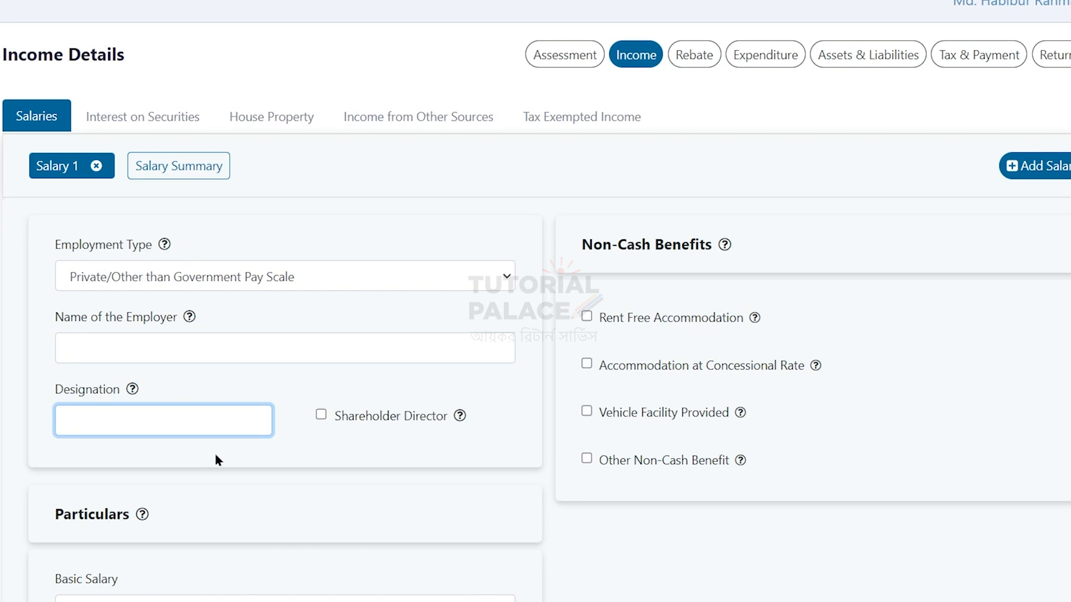
- Examine the salary particulars, covering basic salary, house rent, medical and conveyance allowances and festival bonus
{"action": "scroll", "coordinate": [215, 450], "scroll_direction": "down", "scroll_amount": 3}
{"action": "left_click", "coordinate": [168, 404]}
{"action": "left_click", "coordinate": [169, 476]}
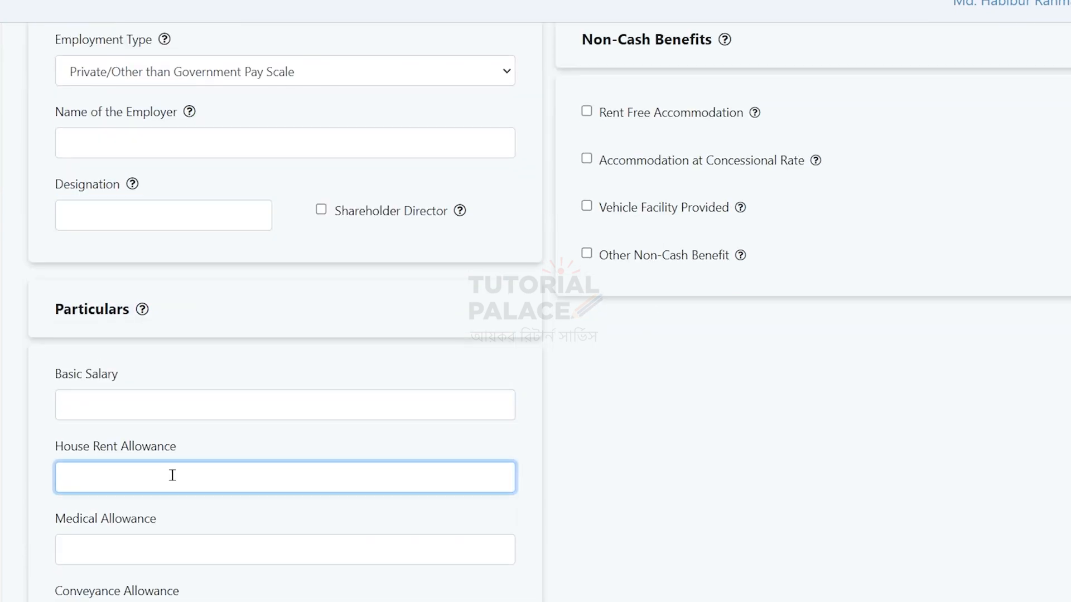
{"action": "scroll", "coordinate": [169, 475], "scroll_direction": "down", "scroll_amount": 3}
{"action": "left_click", "coordinate": [154, 349]}
{"action": "left_click", "coordinate": [158, 418]}
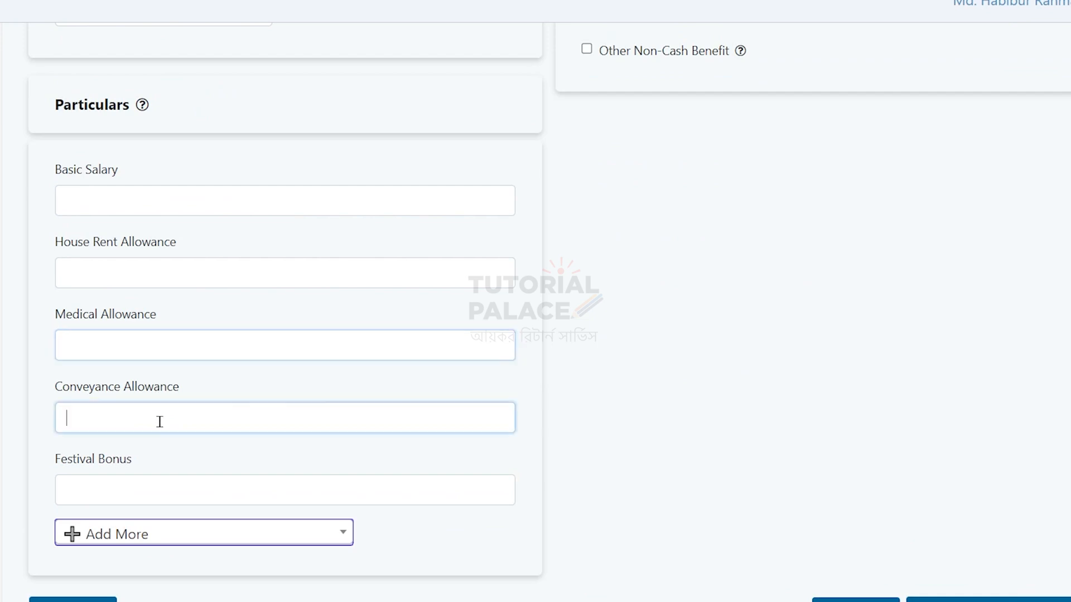
{"action": "left_click", "coordinate": [156, 486]}
{"action": "scroll", "coordinate": [201, 468], "scroll_direction": "down", "scroll_amount": 1}
{"action": "scroll", "coordinate": [292, 446], "scroll_direction": "up", "scroll_amount": 3}
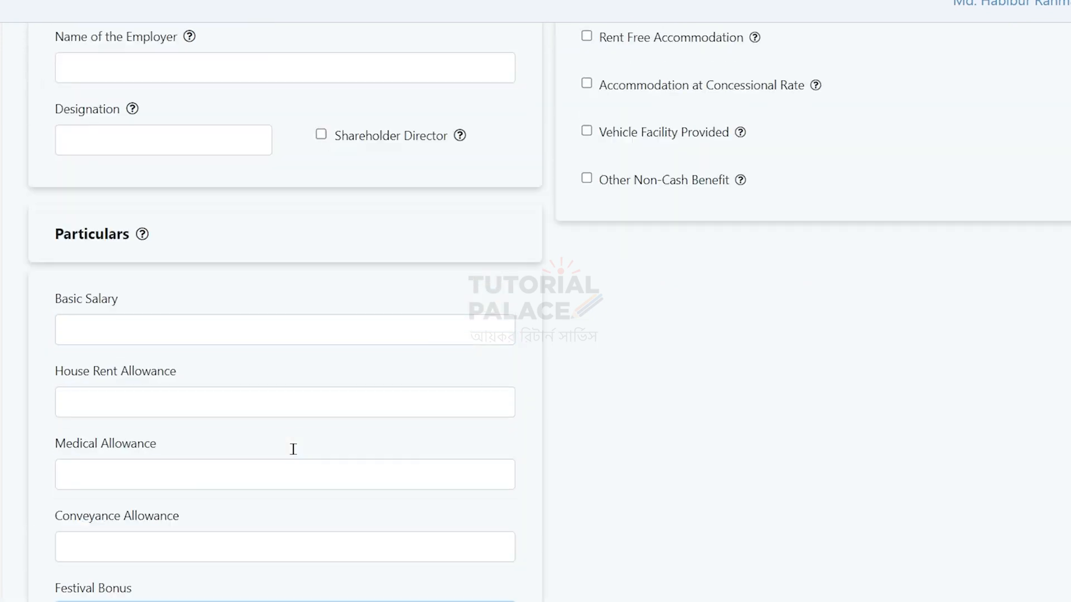
{"action": "scroll", "coordinate": [292, 452], "scroll_direction": "up", "scroll_amount": 3}
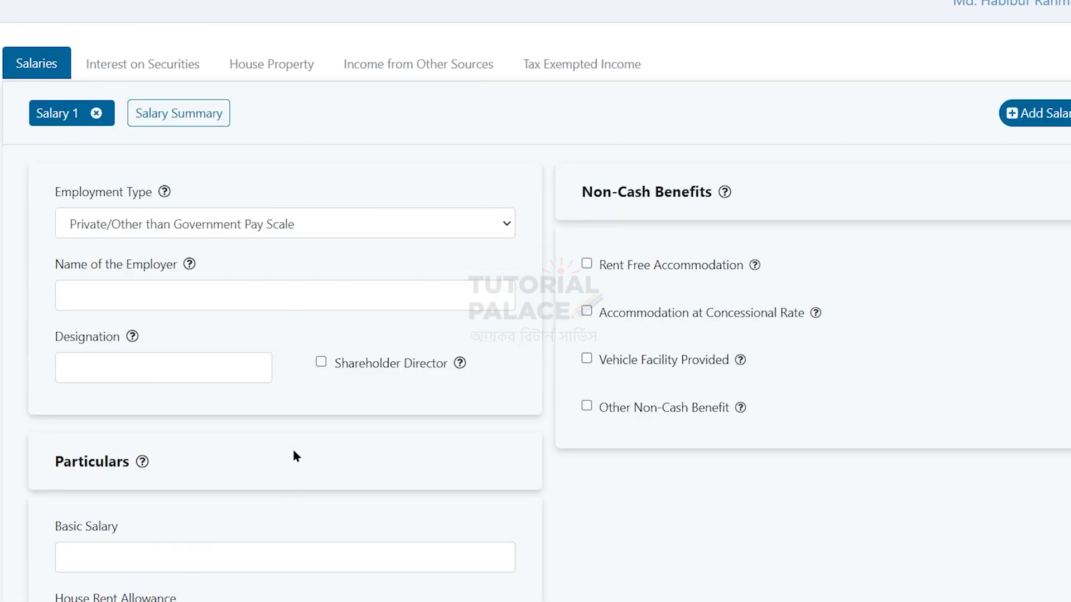
- Set the interest on securities type to Sanchayapatra (Other than Pensioners) and go through its registration, issue date, value, interest and tax fields
{"action": "left_click", "coordinate": [150, 70]}
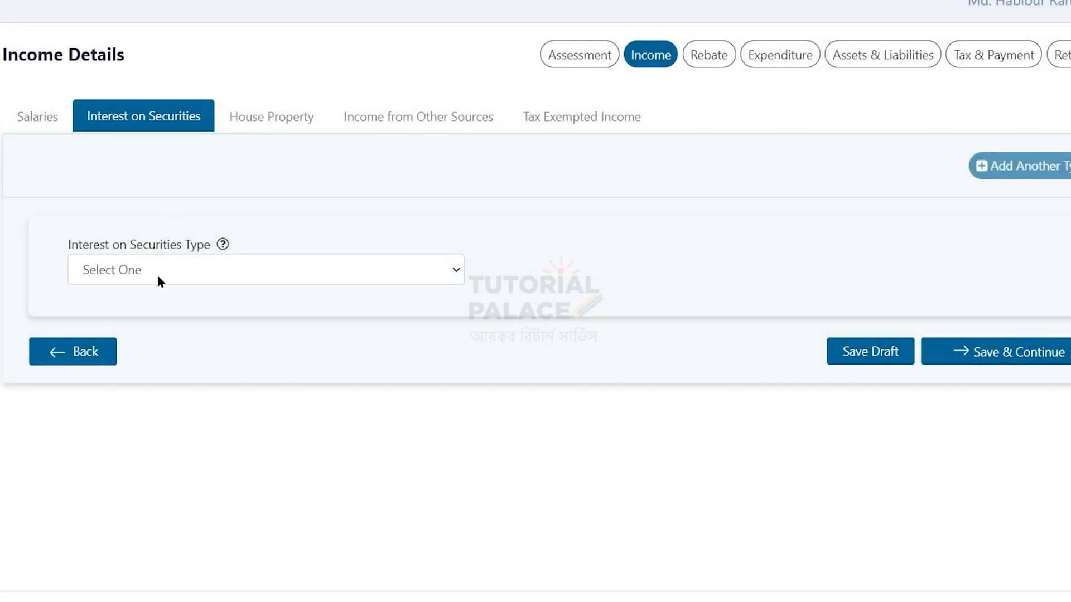
{"action": "left_click", "coordinate": [158, 274]}
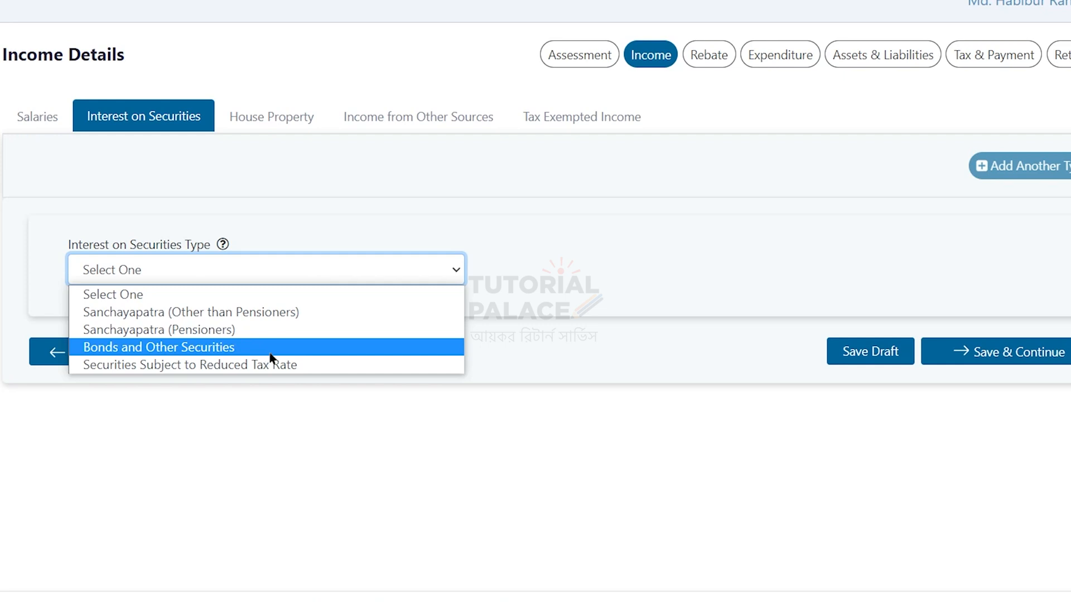
{"action": "left_click", "coordinate": [246, 314]}
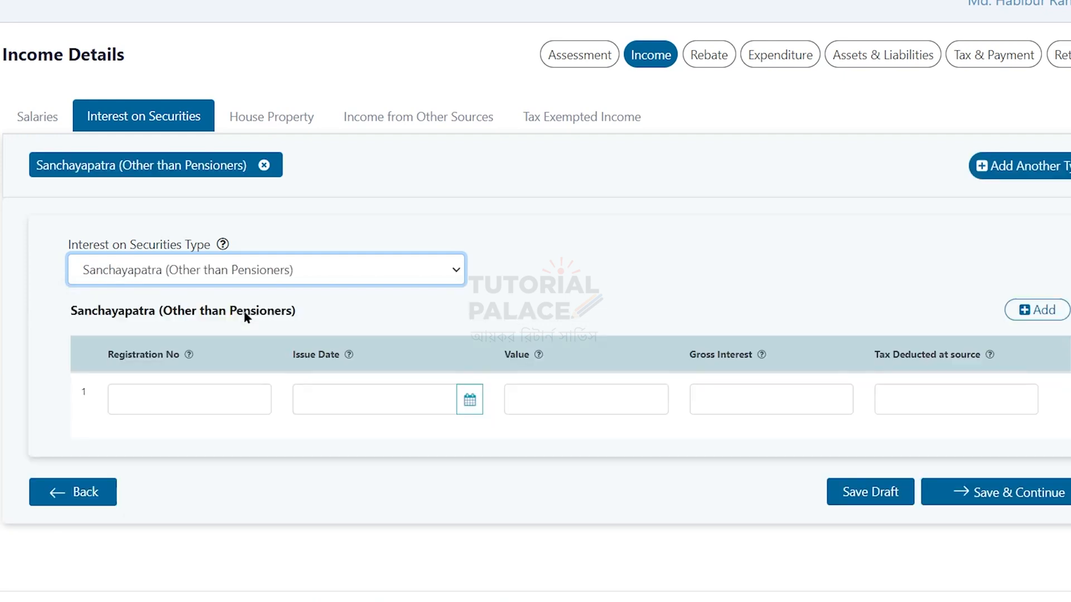
{"action": "left_click", "coordinate": [198, 401]}
{"action": "left_click", "coordinate": [335, 410]}
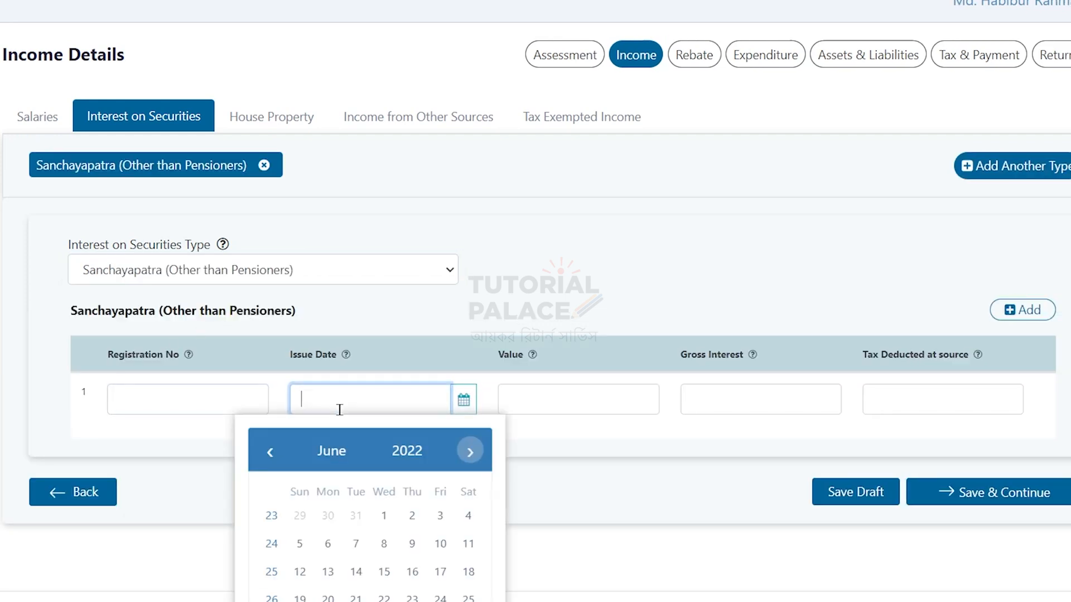
{"action": "left_click", "coordinate": [622, 409]}
{"action": "left_click", "coordinate": [769, 402]}
{"action": "left_click", "coordinate": [931, 391]}
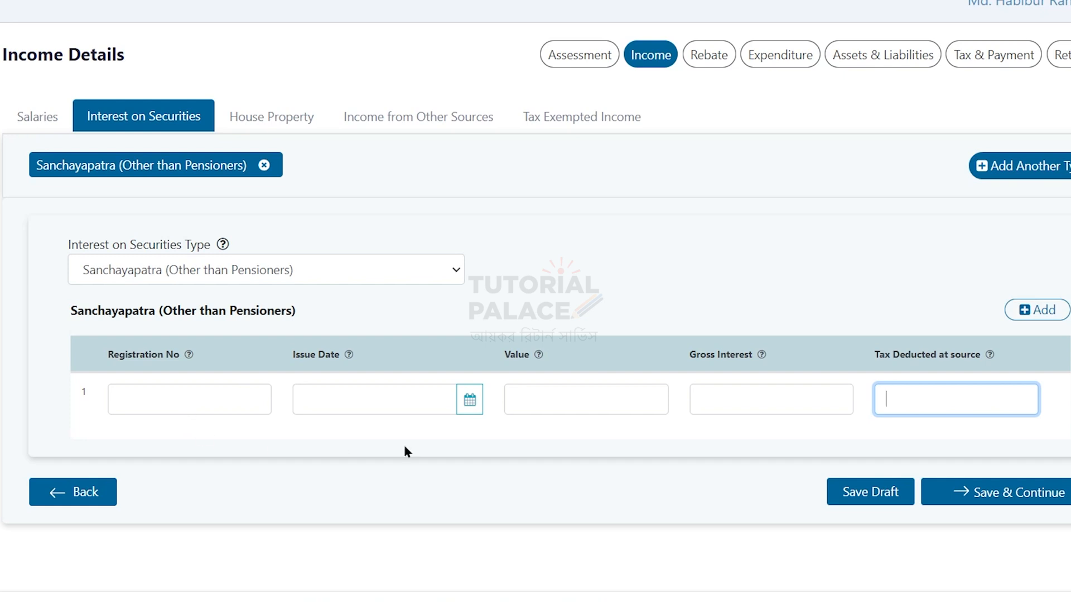
- Open the house property income and examine the property address and the self-occupied, residential and commercial area fields
{"action": "left_click", "coordinate": [271, 119]}
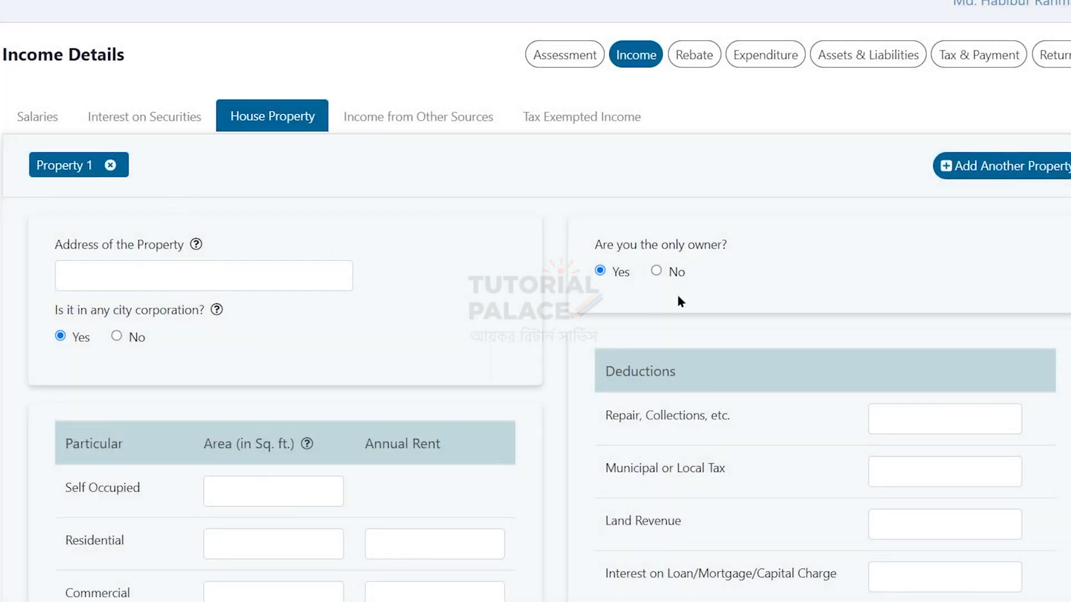
{"action": "left_click", "coordinate": [149, 276]}
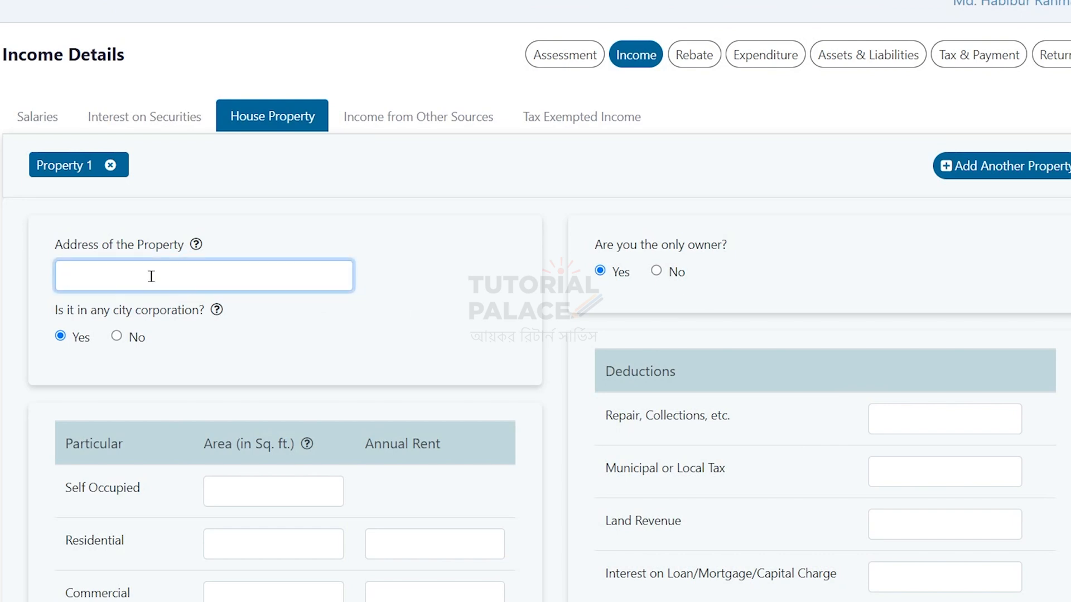
{"action": "scroll", "coordinate": [401, 323], "scroll_direction": "down", "scroll_amount": 3}
{"action": "left_click", "coordinate": [249, 280]}
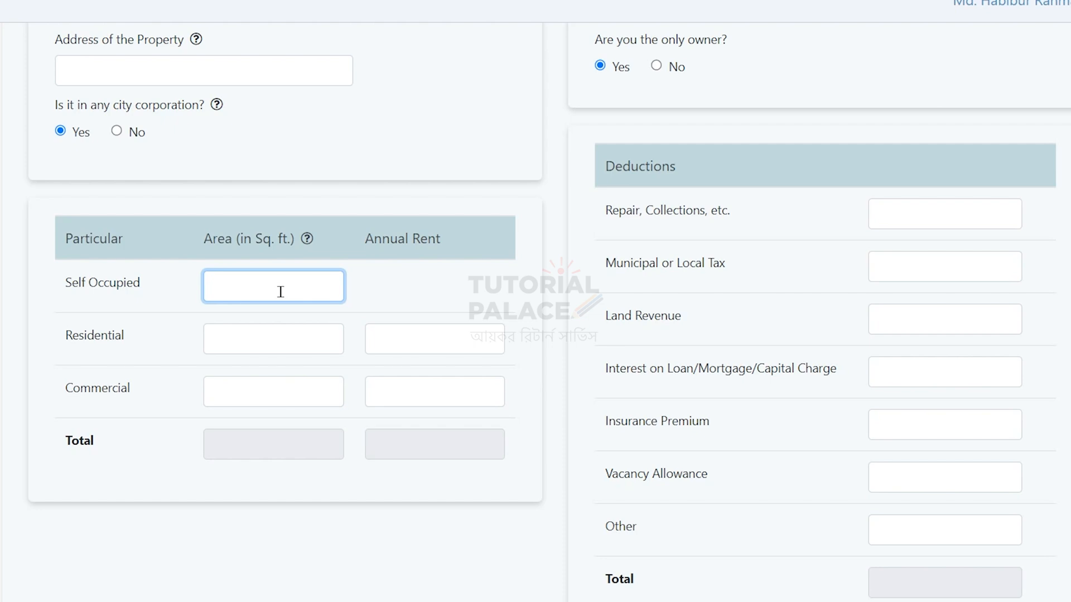
{"action": "left_click", "coordinate": [271, 349]}
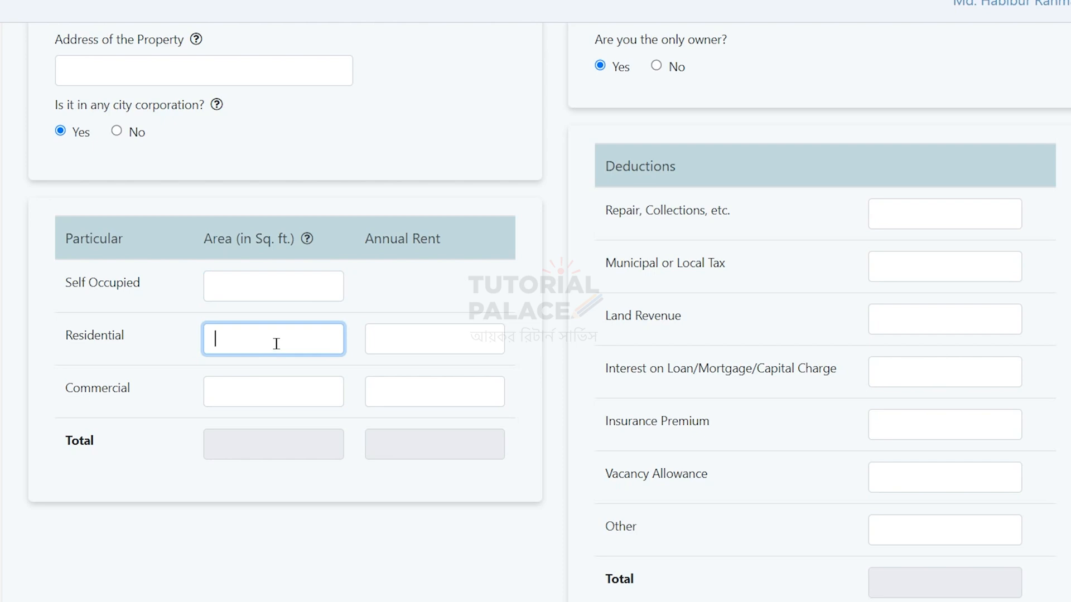
{"action": "scroll", "coordinate": [276, 343], "scroll_direction": "up", "scroll_amount": 4}
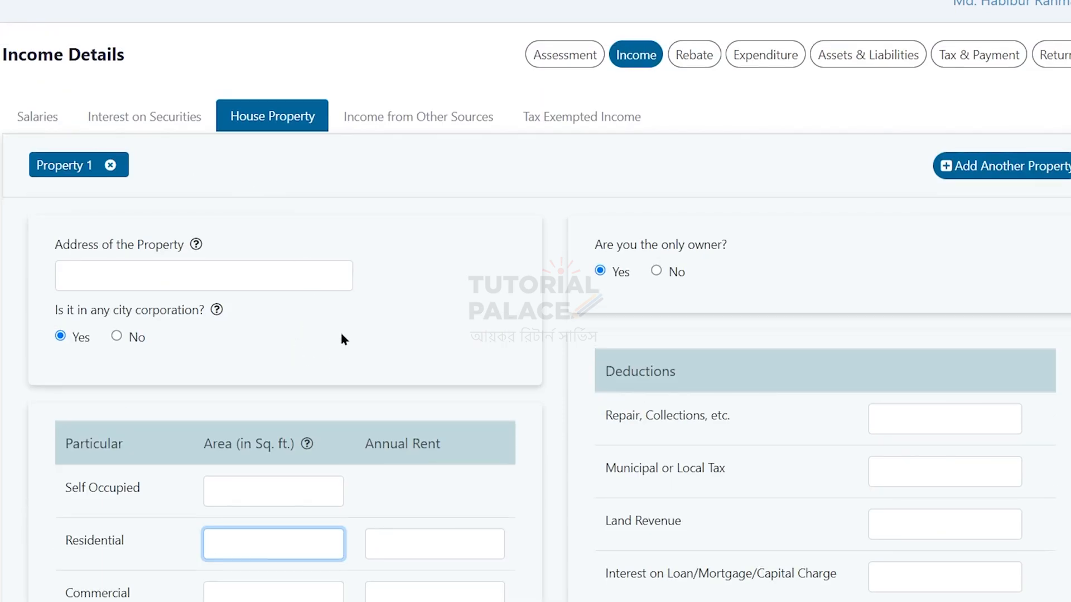
{"action": "scroll", "coordinate": [343, 334], "scroll_direction": "down", "scroll_amount": 4}
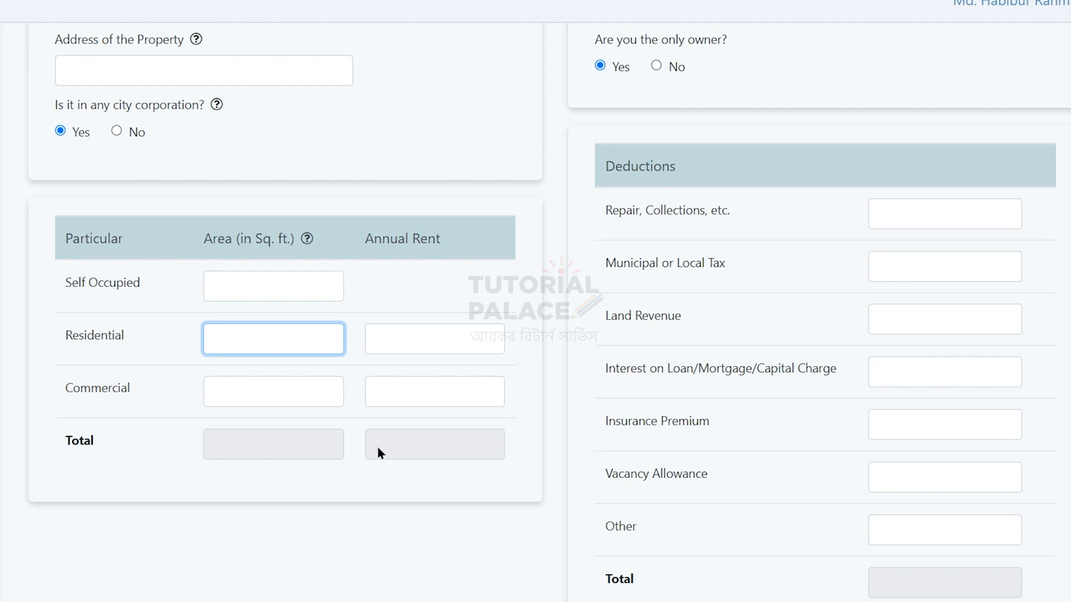
{"action": "scroll", "coordinate": [378, 448], "scroll_direction": "up", "scroll_amount": 4}
{"action": "scroll", "coordinate": [378, 319], "scroll_direction": "down", "scroll_amount": 4}
{"action": "left_click", "coordinate": [257, 289]}
{"action": "left_click", "coordinate": [258, 345]}
{"action": "left_click", "coordinate": [266, 394]}
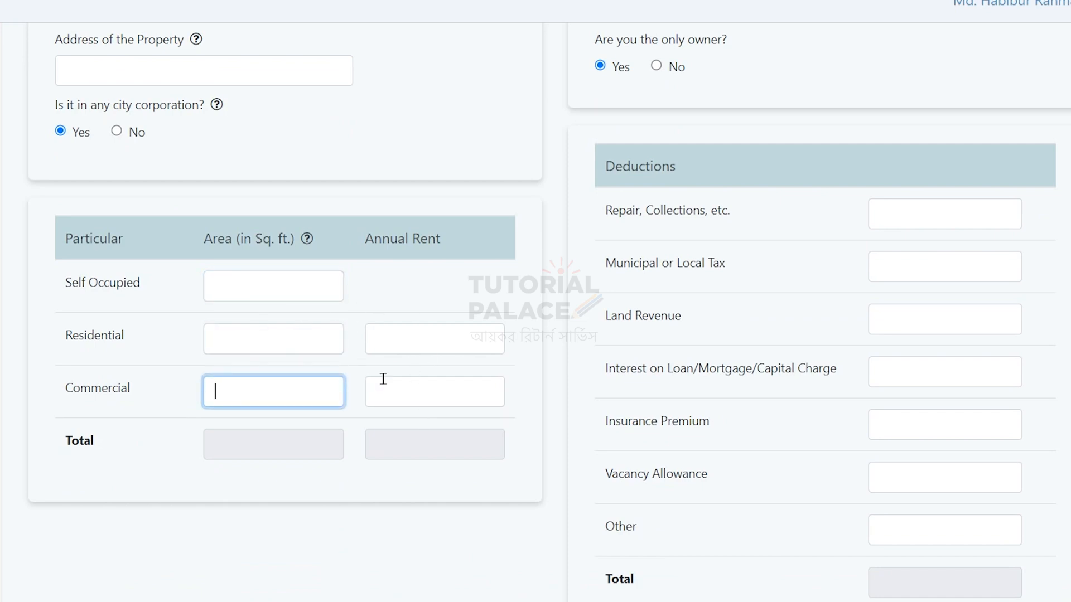
{"action": "scroll", "coordinate": [384, 378], "scroll_direction": "up", "scroll_amount": 4}
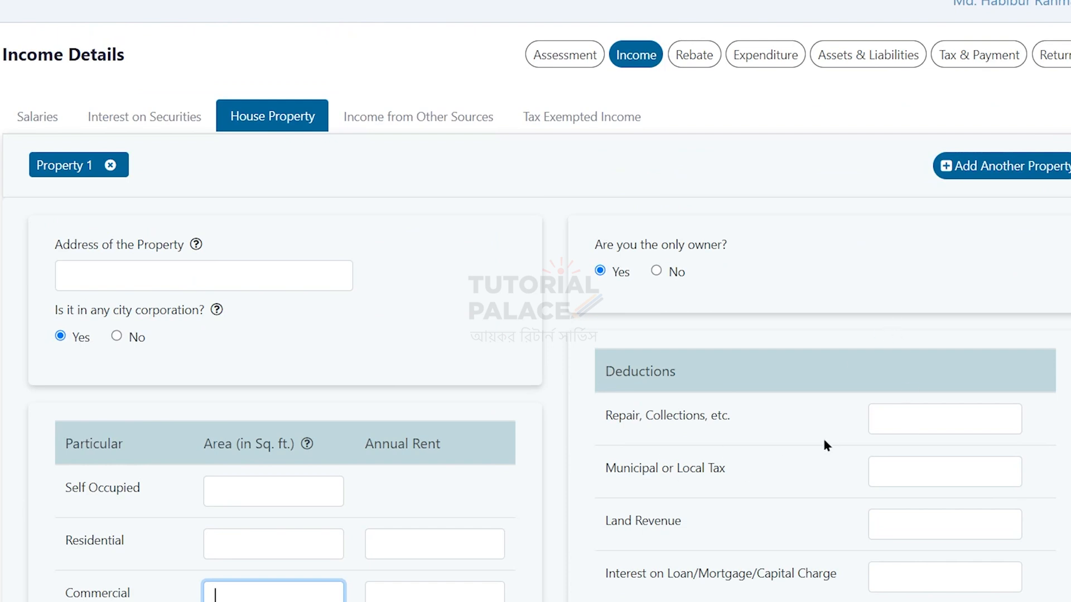
{"action": "scroll", "coordinate": [766, 397], "scroll_direction": "down", "scroll_amount": 4}
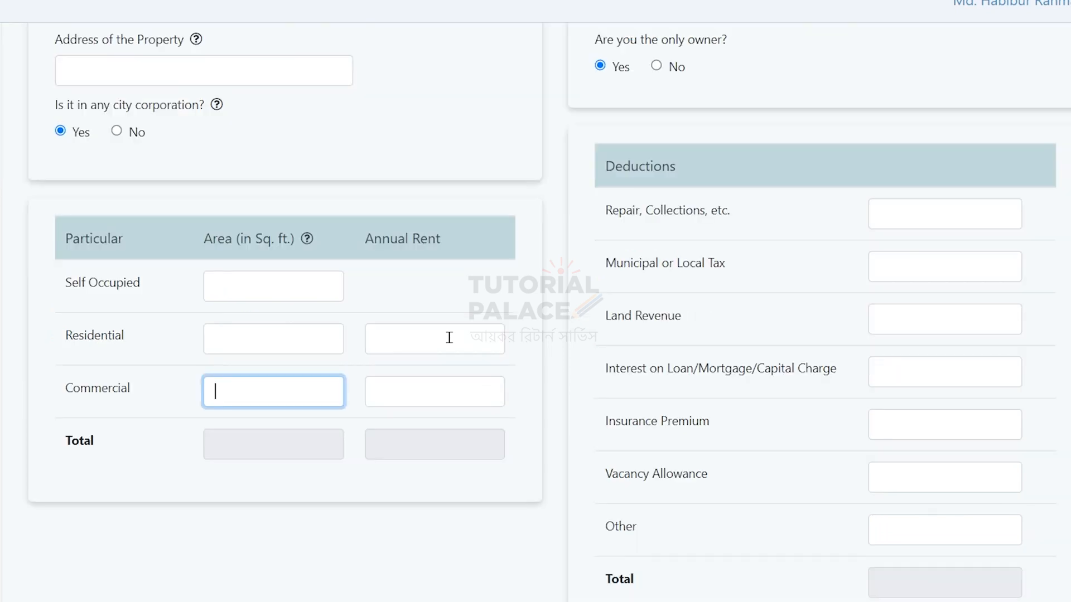
- Enter 50,000 as the residential annual rent, review the property income, and open the income from other sources
{"action": "left_click", "coordinate": [428, 336]}
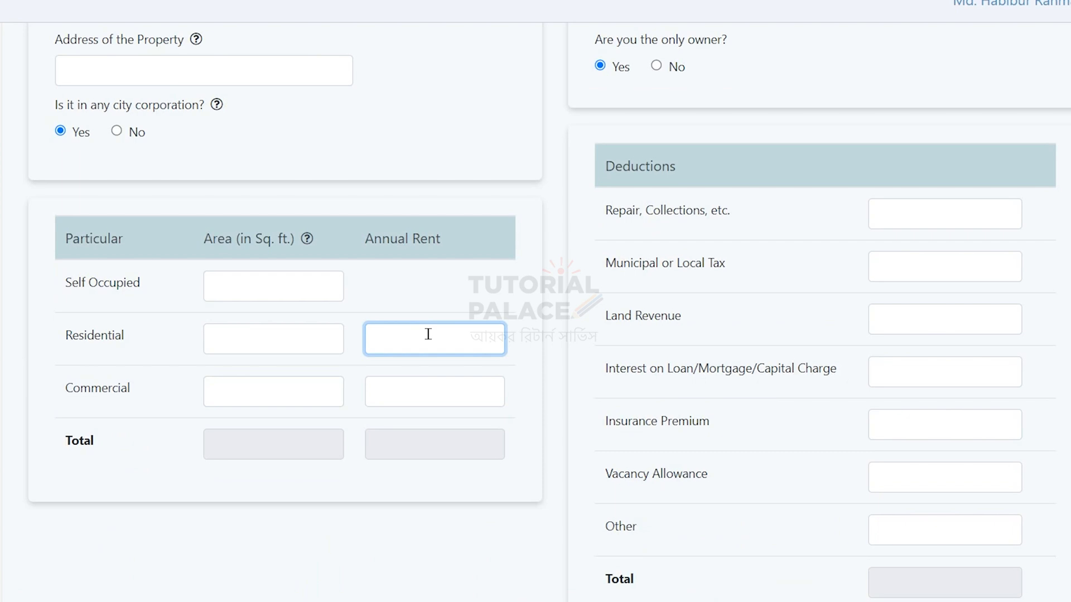
{"action": "type", "text": "50,000"}
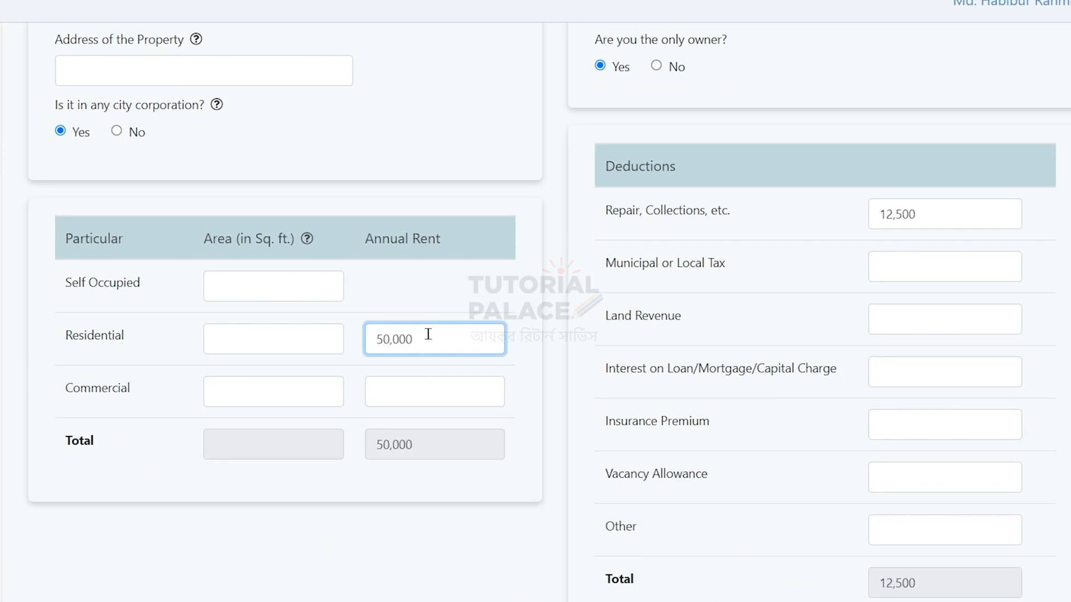
{"action": "scroll", "coordinate": [915, 358], "scroll_direction": "down", "scroll_amount": 3}
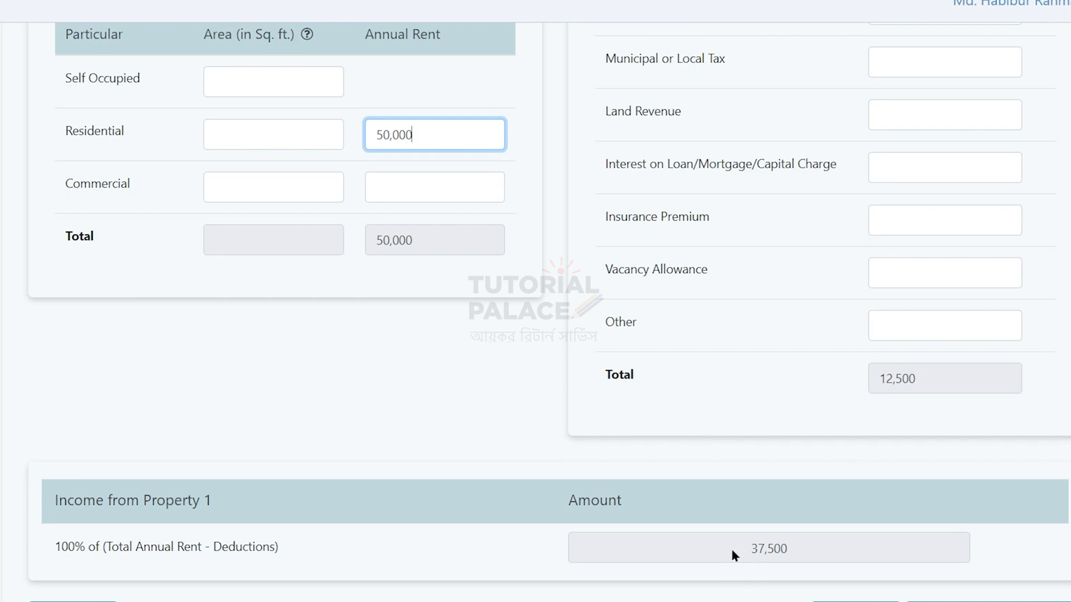
{"action": "scroll", "coordinate": [764, 551], "scroll_direction": "up", "scroll_amount": 3}
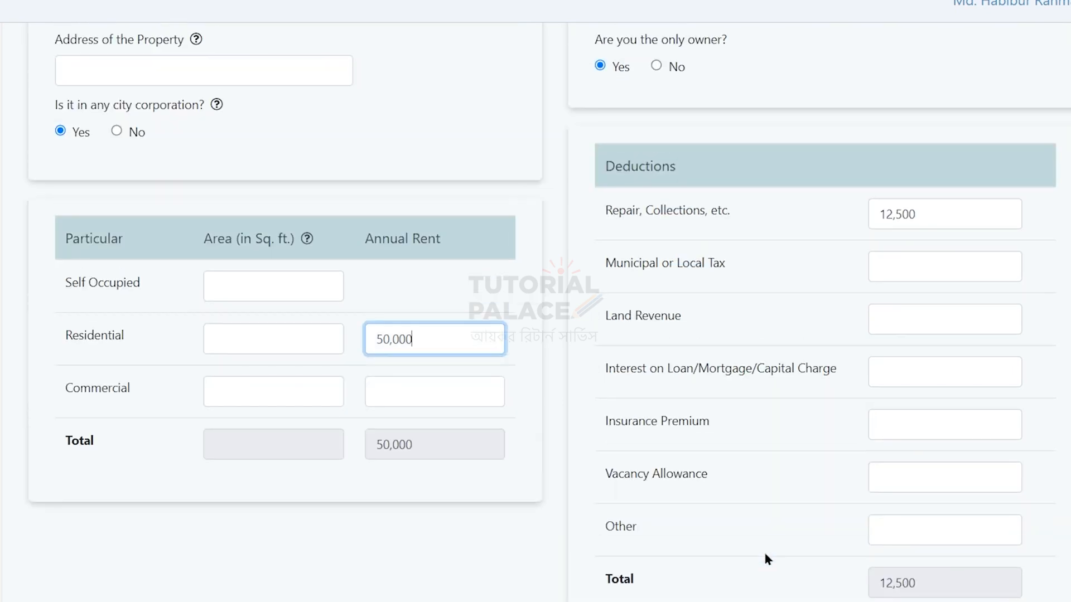
{"action": "scroll", "coordinate": [592, 539], "scroll_direction": "up", "scroll_amount": 2}
{"action": "left_click", "coordinate": [403, 66]}
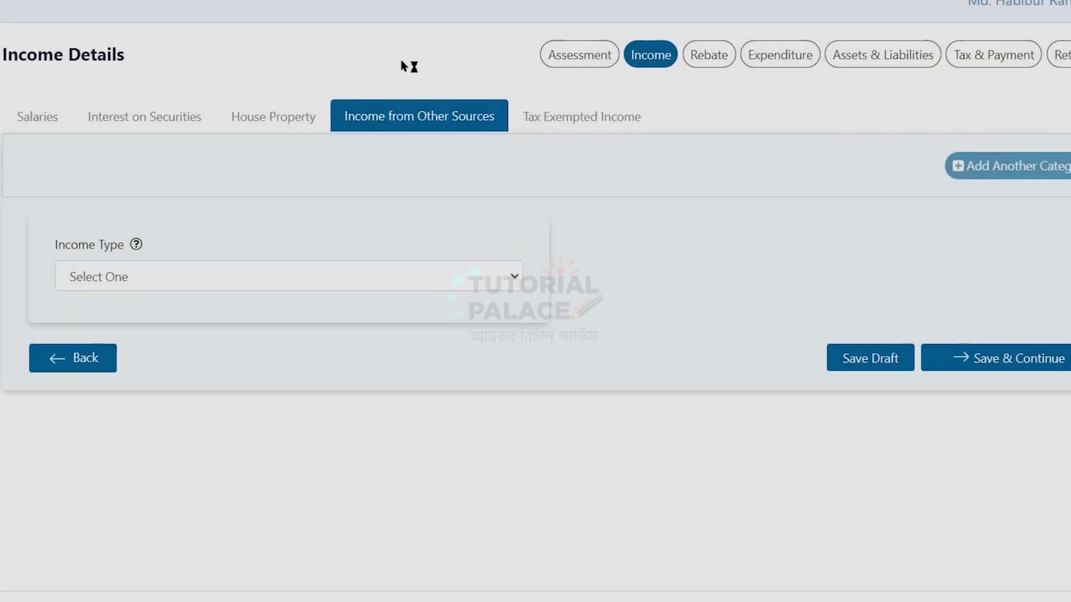
- Select Consultancy Service as the income type and go through its client, agreement, date, expense and tax fields
{"action": "left_click", "coordinate": [175, 281]}
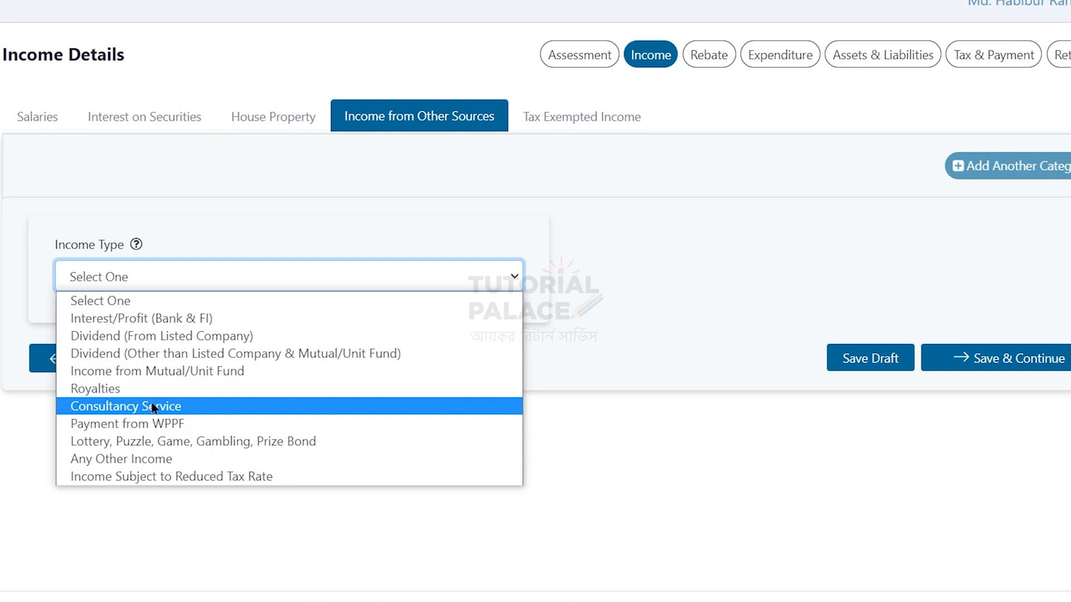
{"action": "left_click", "coordinate": [148, 407]}
{"action": "left_click", "coordinate": [173, 434]}
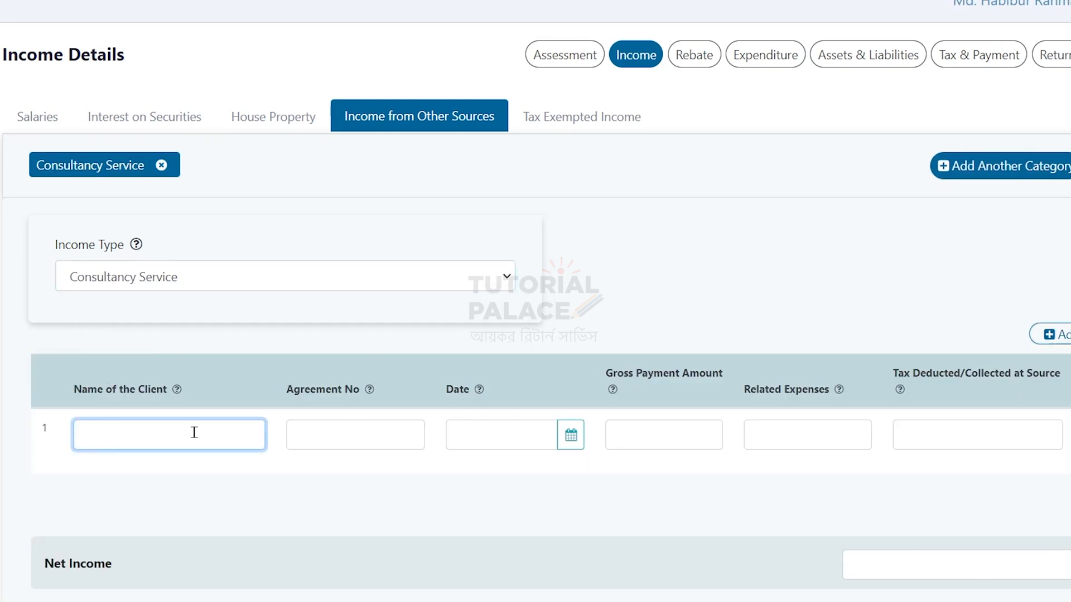
{"action": "left_click", "coordinate": [392, 442]}
{"action": "left_click", "coordinate": [490, 443]}
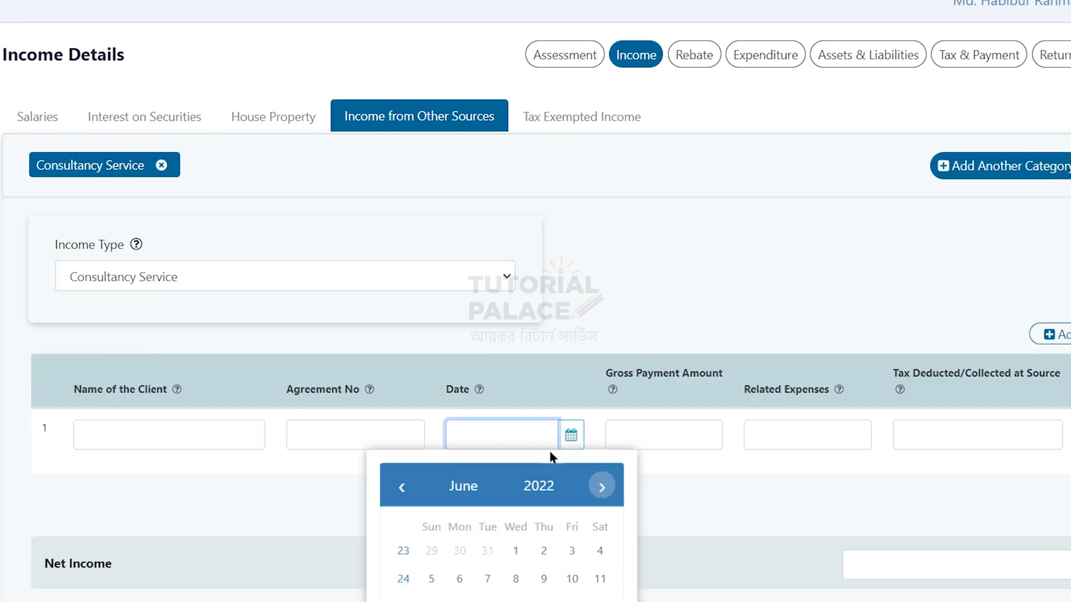
{"action": "left_click", "coordinate": [807, 441]}
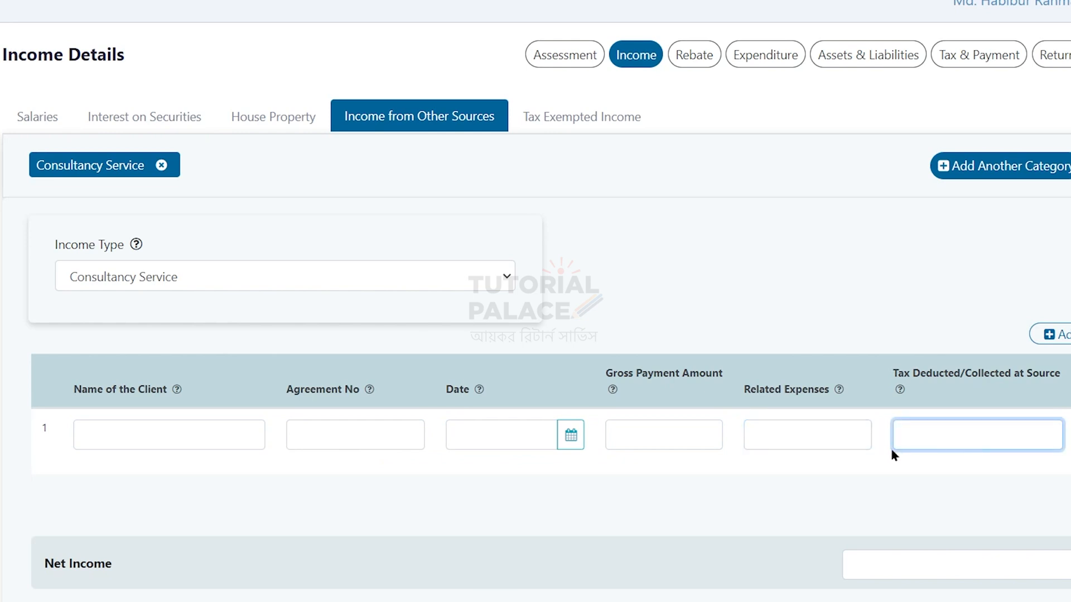
{"action": "left_click", "coordinate": [806, 442]}
- Set the income type to Any Other Income and record Tuition with a gross amount of 1,20,000 and related expense of 20,000
{"action": "left_click", "coordinate": [142, 277]}
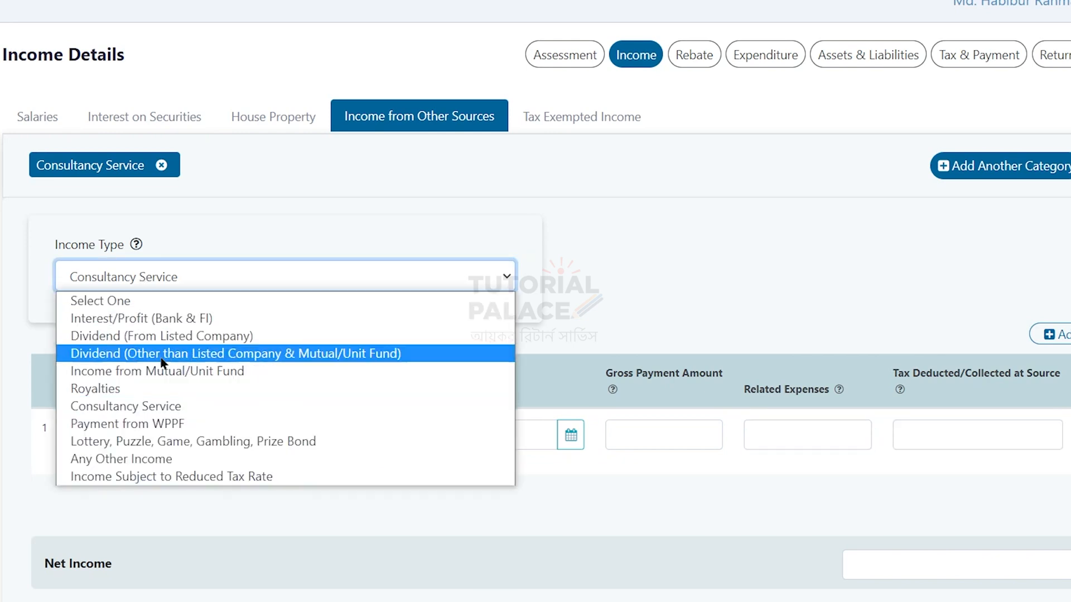
{"action": "left_click", "coordinate": [198, 459]}
{"action": "left_click", "coordinate": [191, 419]}
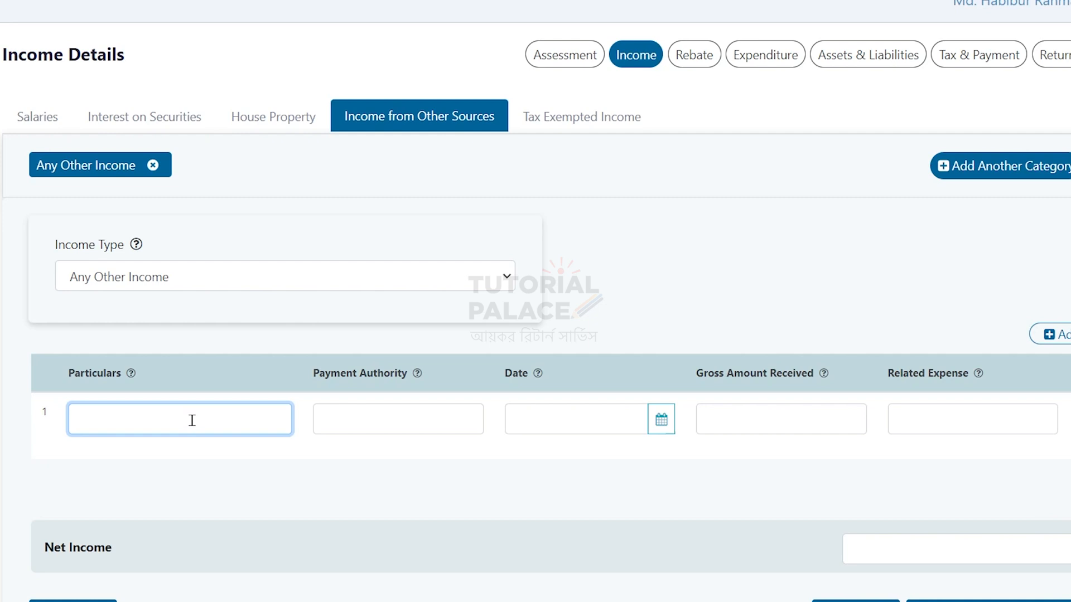
{"action": "left_click", "coordinate": [371, 426]}
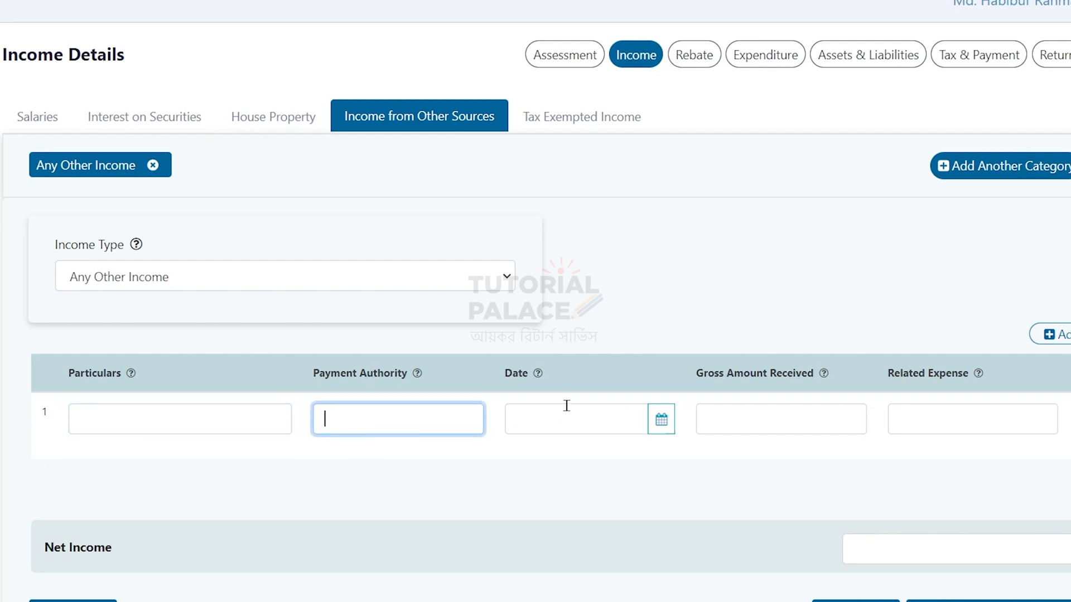
{"action": "left_click", "coordinate": [750, 419]}
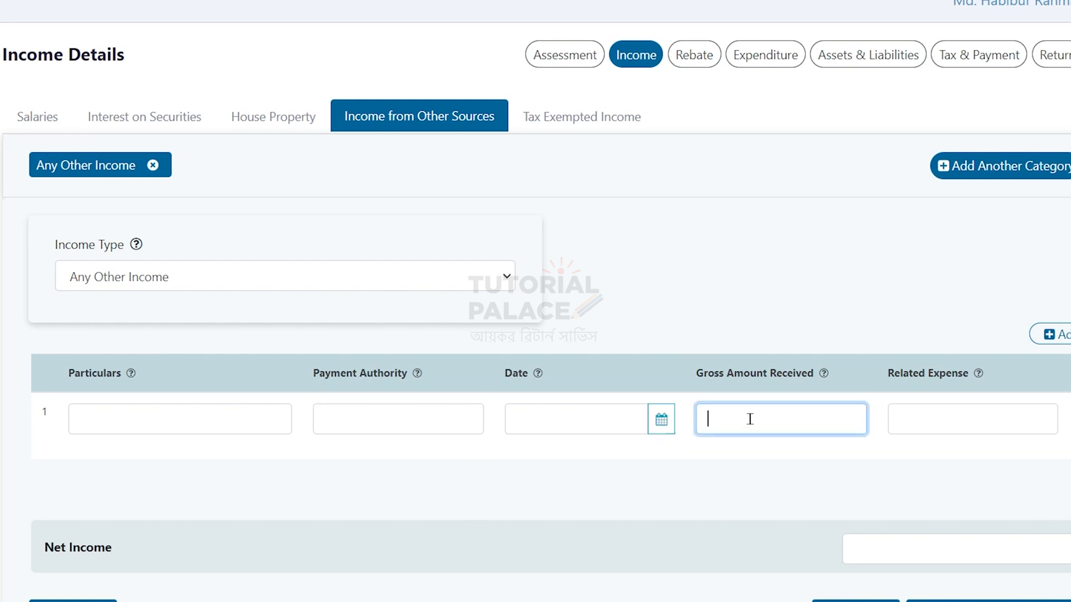
{"action": "left_click", "coordinate": [958, 422]}
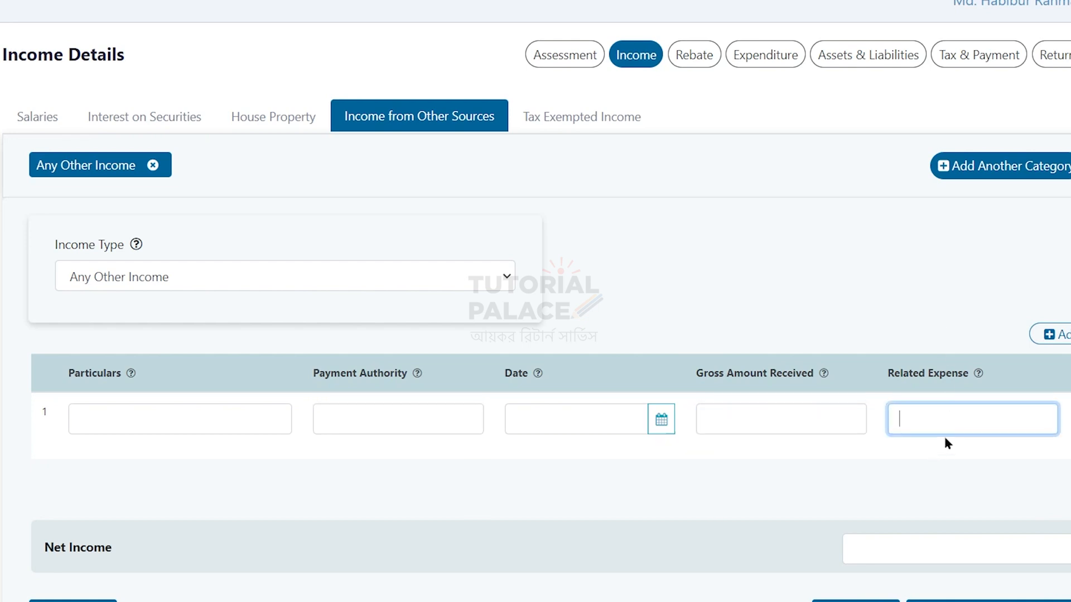
{"action": "left_click", "coordinate": [809, 425]}
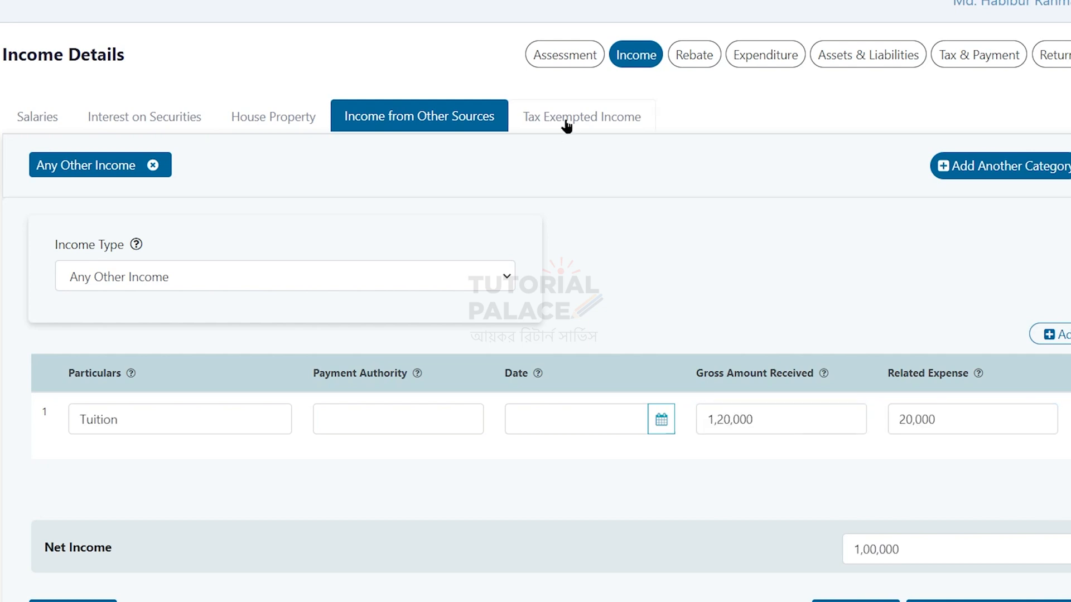
- Add Foreign Remittance as tax exempted income, with a total remitted amount of 2,00,000 and America as the country of earning
{"action": "left_click", "coordinate": [567, 127]}
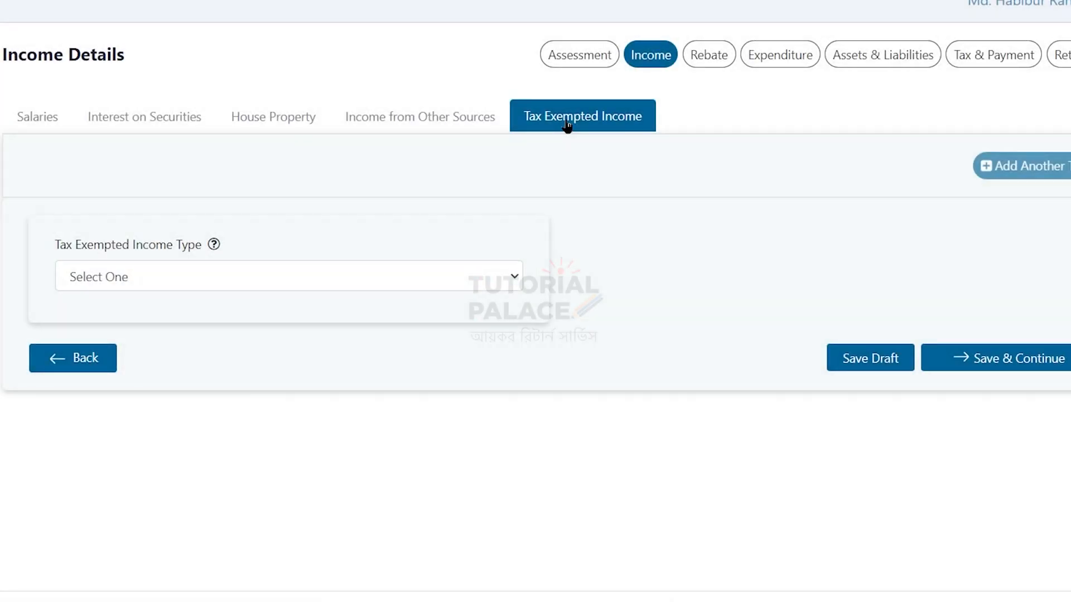
{"action": "left_click", "coordinate": [224, 277]}
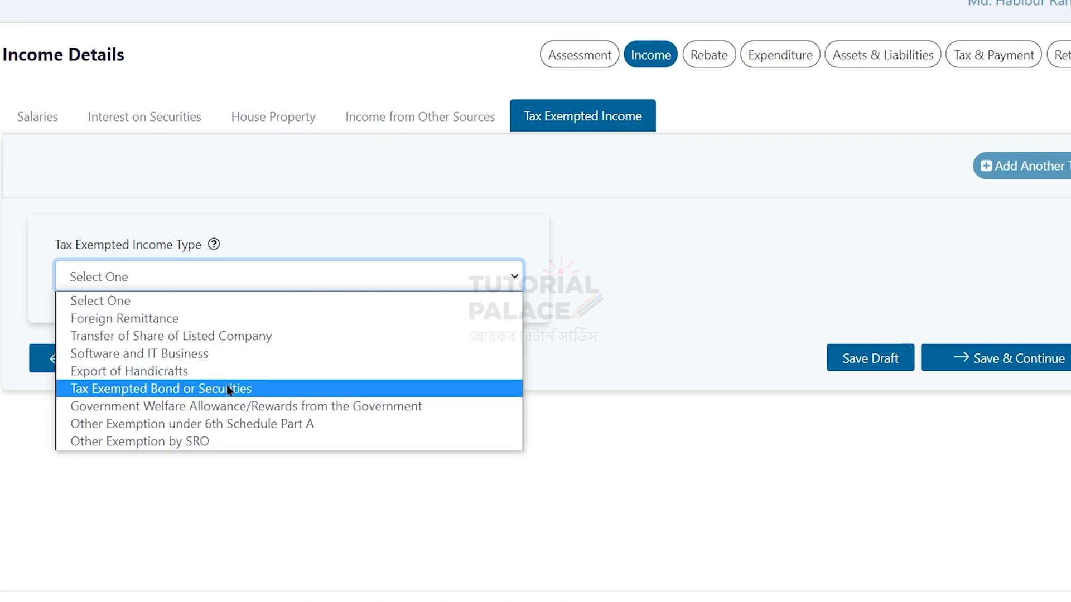
{"action": "left_click", "coordinate": [164, 319]}
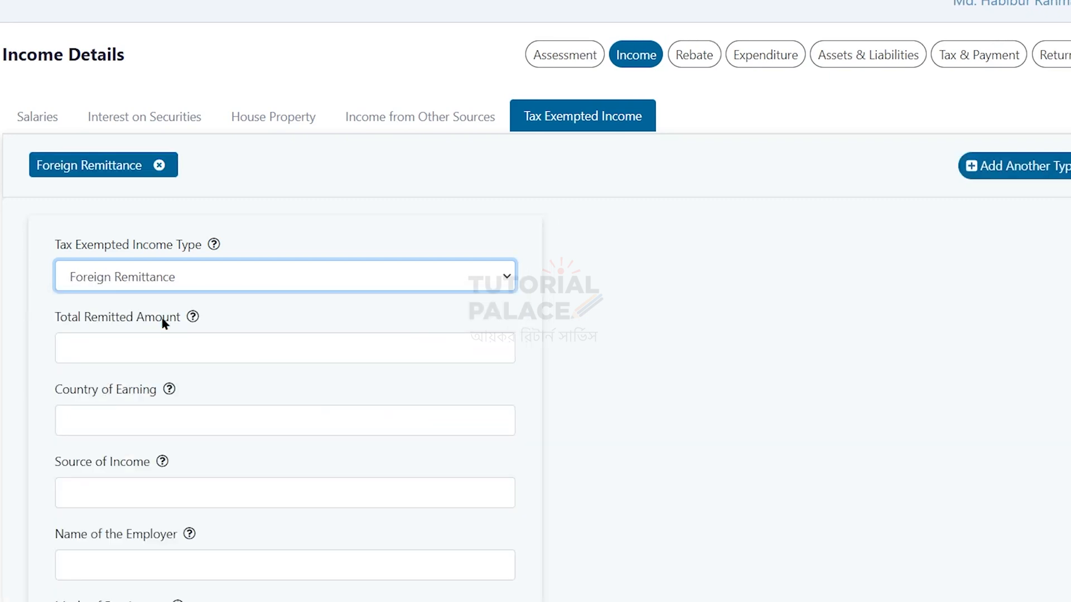
{"action": "left_click", "coordinate": [139, 347]}
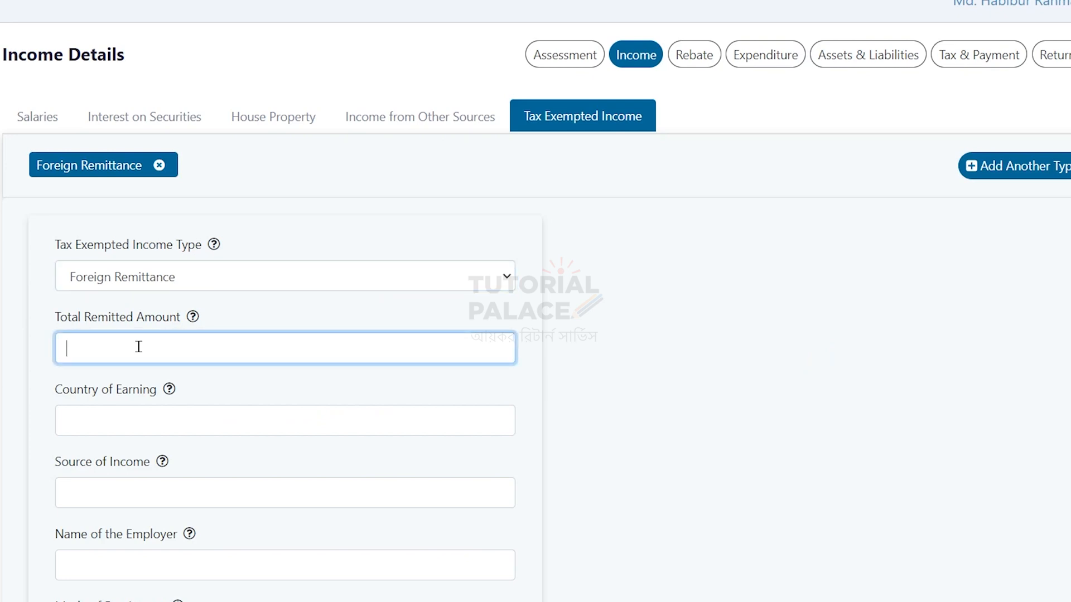
{"action": "type", "text": "2,00,000"}
{"action": "left_click", "coordinate": [150, 425]}
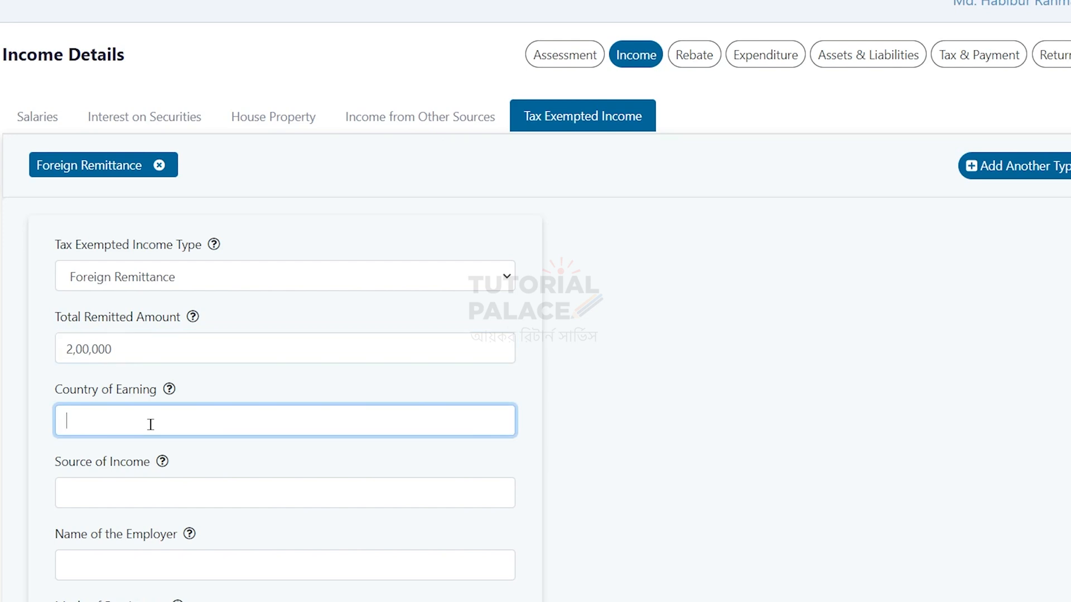
{"action": "type", "text": "America"}
- Enter Freelancing as the source of the remitted income and Microsoft as the name of the employer
{"action": "left_click", "coordinate": [137, 492]}
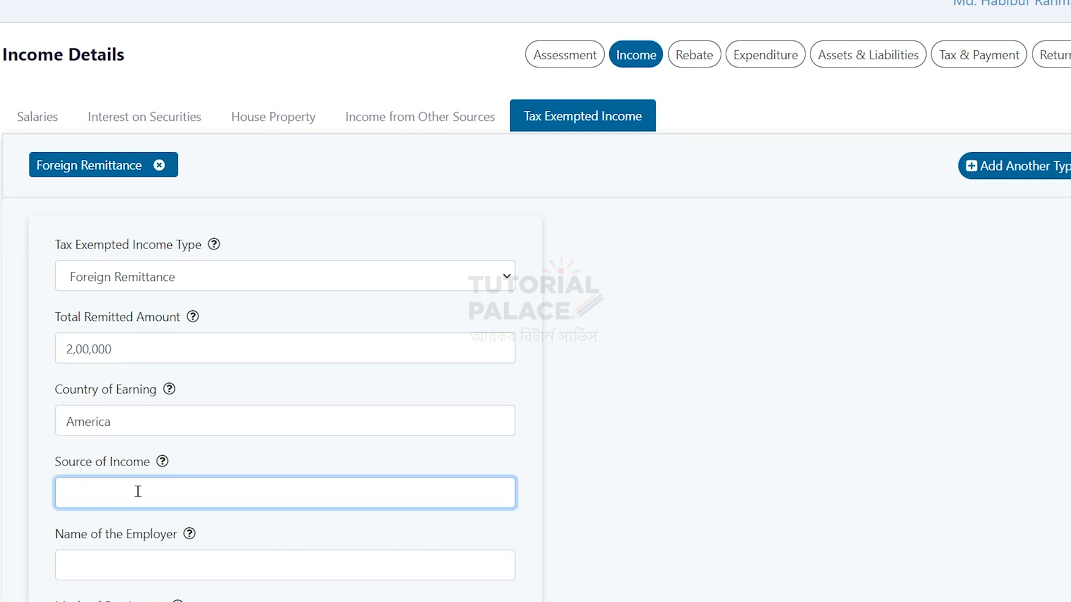
{"action": "scroll", "coordinate": [141, 491], "scroll_direction": "down", "scroll_amount": 3}
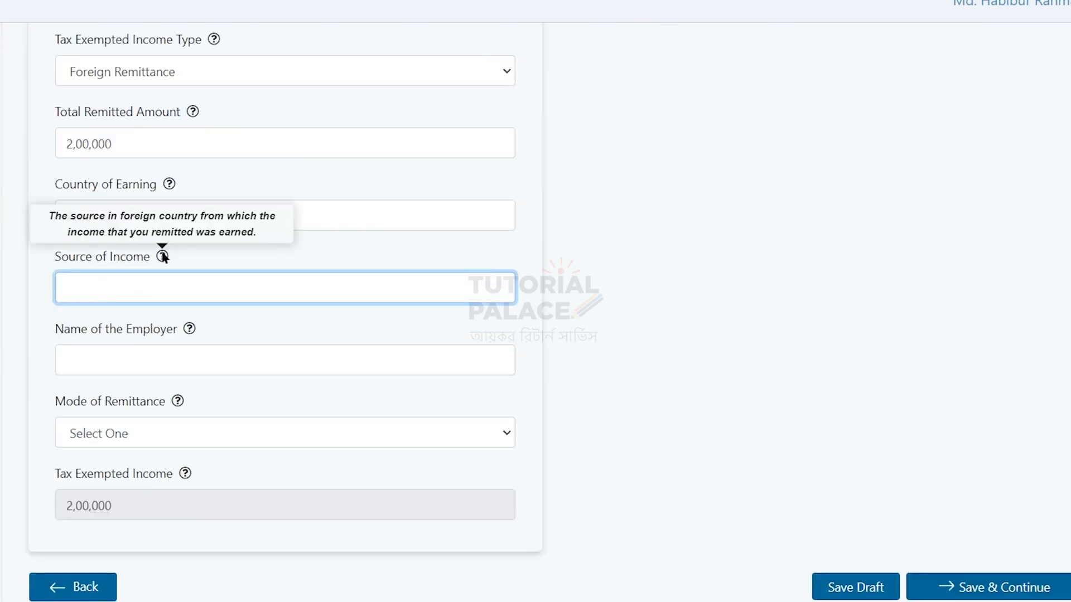
{"action": "type", "text": "Freelancing"}
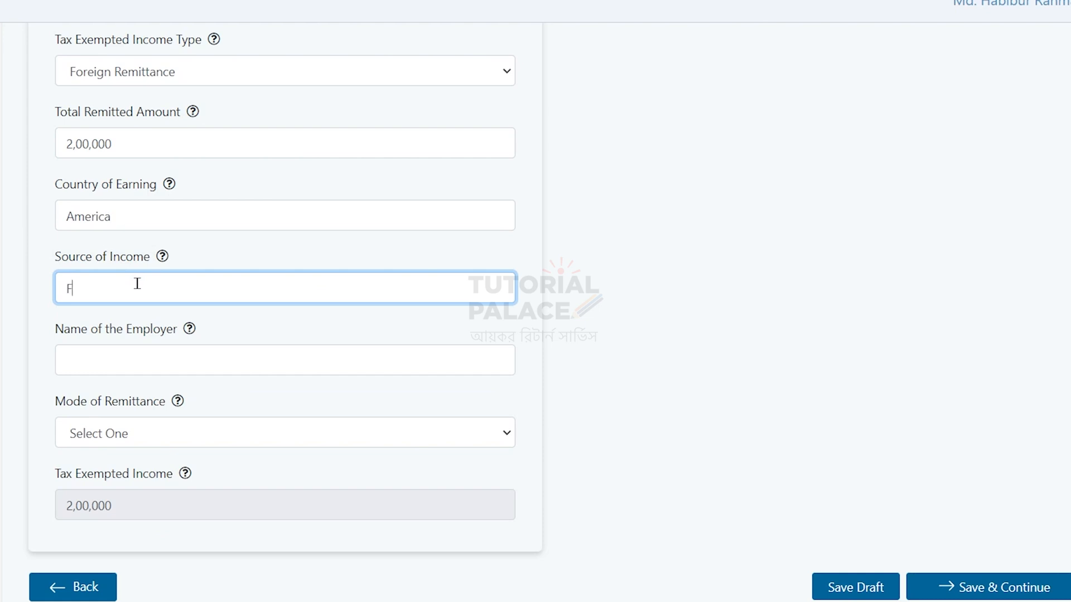
{"action": "left_click", "coordinate": [128, 352]}
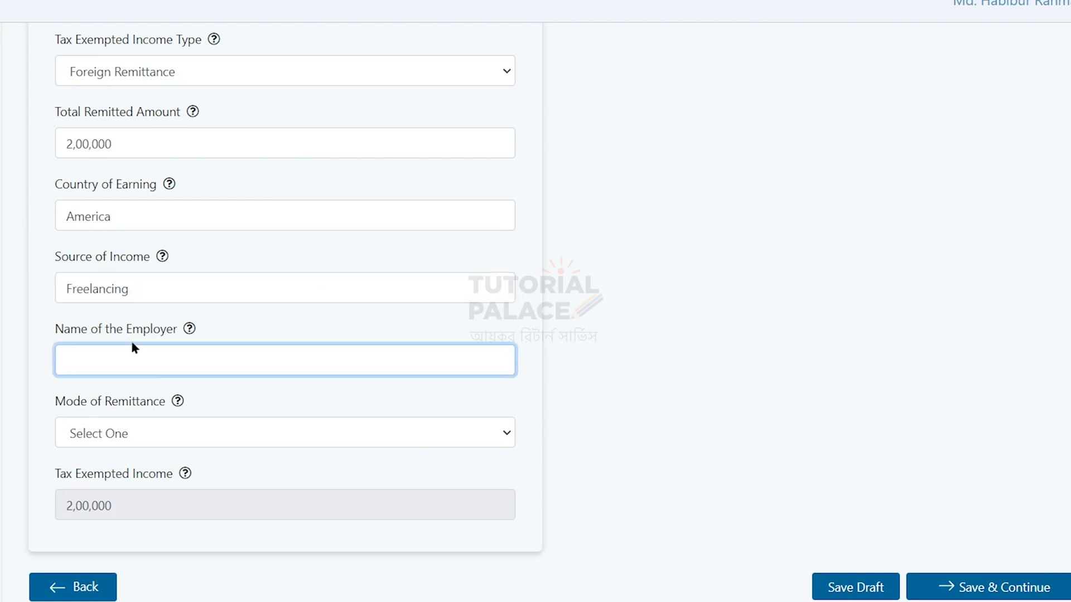
{"action": "type", "text": "Microsoft"}
{"action": "left_click", "coordinate": [312, 408]}
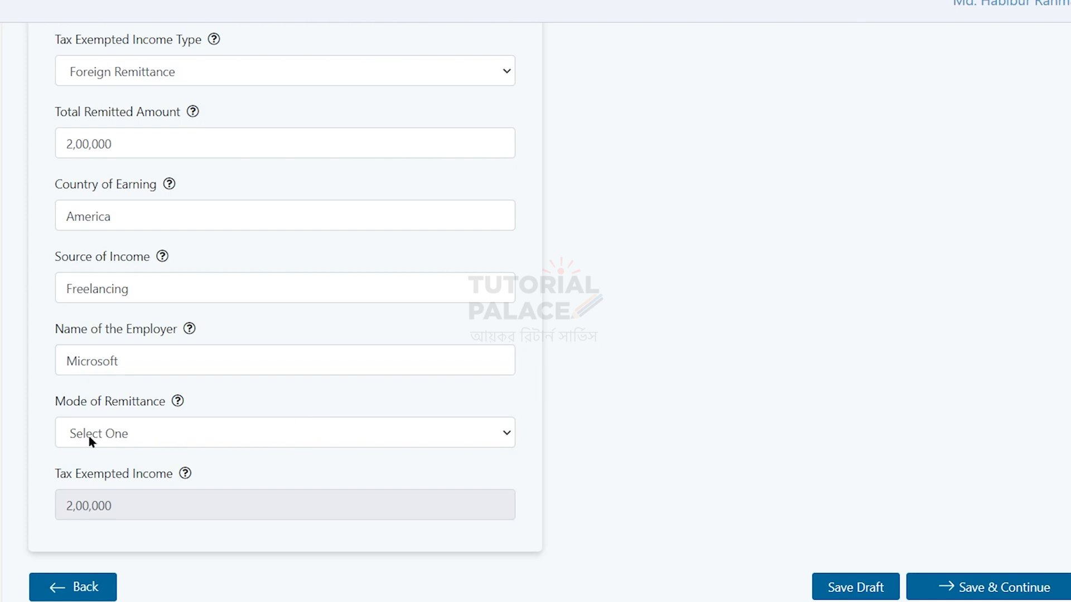
- Set the mode of remittance to Banking Channel with DBBL as the bank, and go through the account name and number fields
{"action": "left_click", "coordinate": [113, 438]}
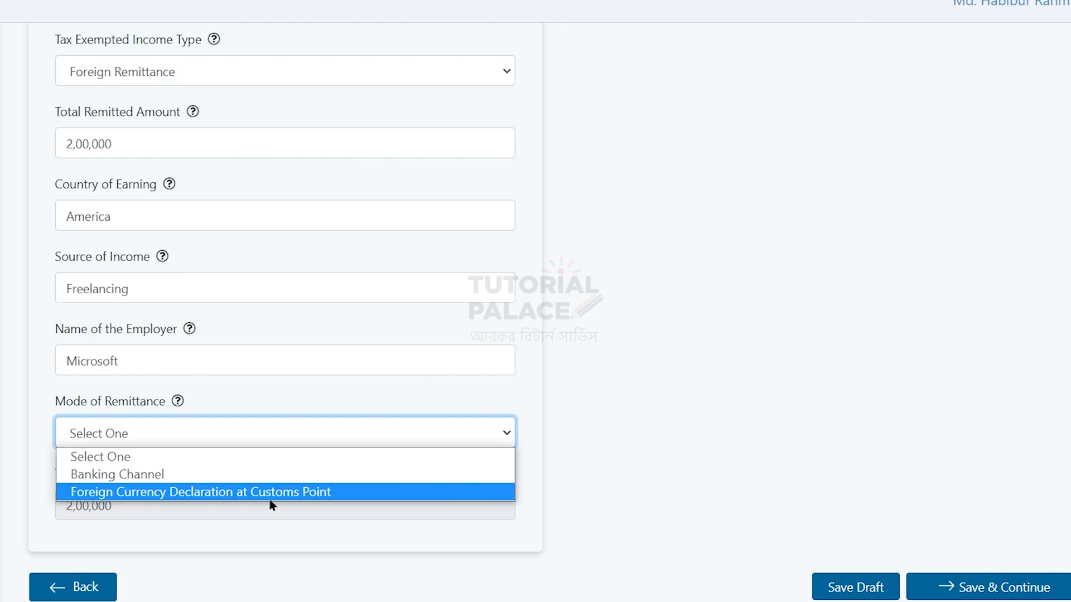
{"action": "left_click", "coordinate": [168, 478]}
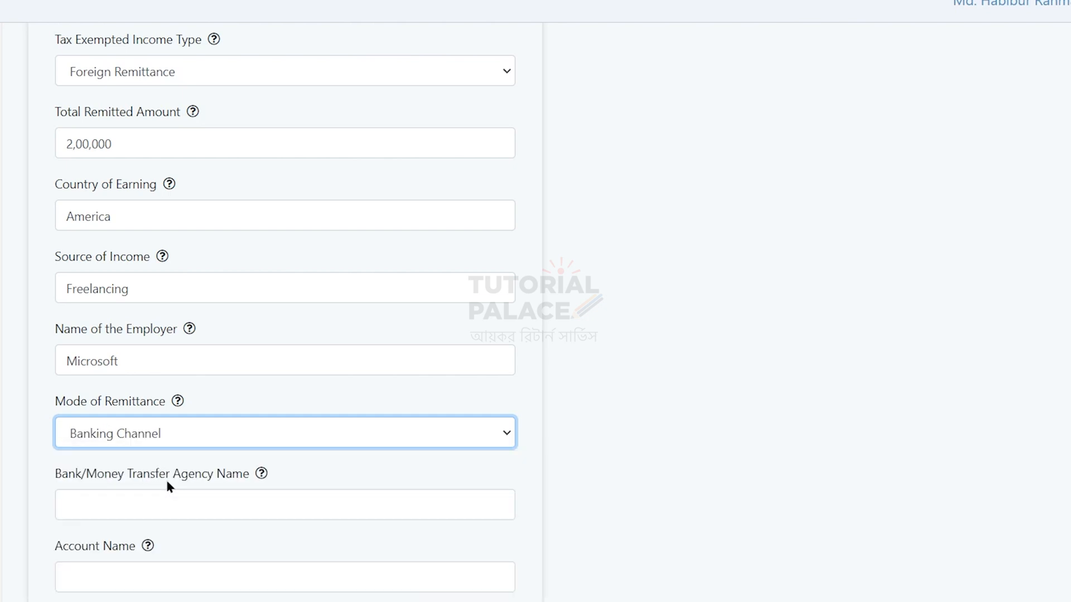
{"action": "scroll", "coordinate": [178, 478], "scroll_direction": "down", "scroll_amount": 3}
{"action": "left_click", "coordinate": [124, 300]}
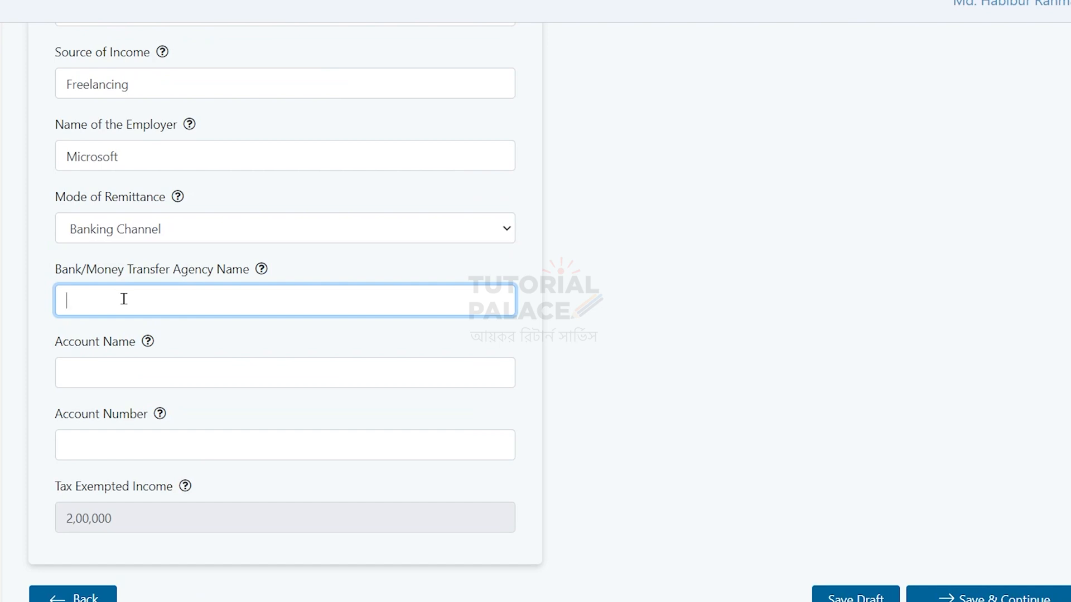
{"action": "type", "text": "DBBL"}
{"action": "left_click", "coordinate": [123, 366]}
{"action": "left_click", "coordinate": [110, 445]}
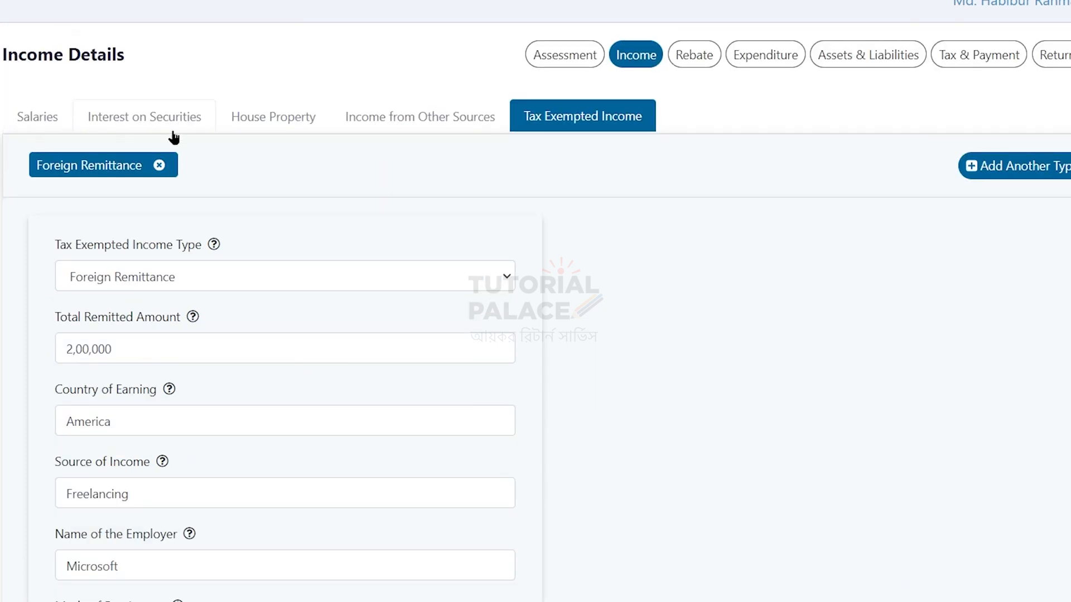
- Open the rebate section and examine the Life Insurance Premium and Deposit Pension Scheme fields, leaving no investment category selected
{"action": "left_click", "coordinate": [696, 56]}
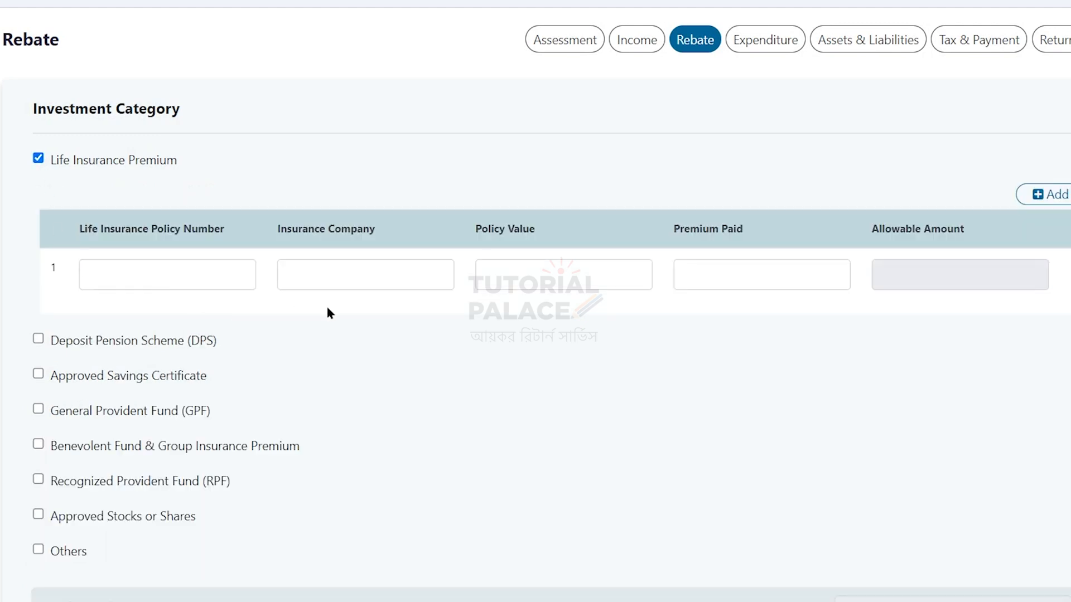
{"action": "left_click", "coordinate": [111, 337]}
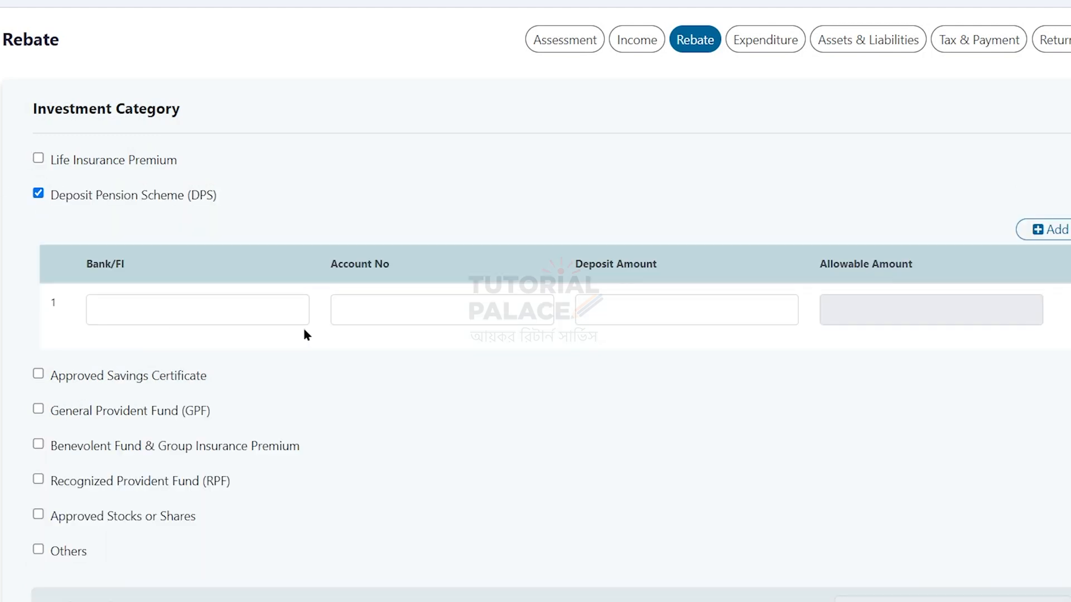
{"action": "scroll", "coordinate": [551, 453], "scroll_direction": "down", "scroll_amount": 3}
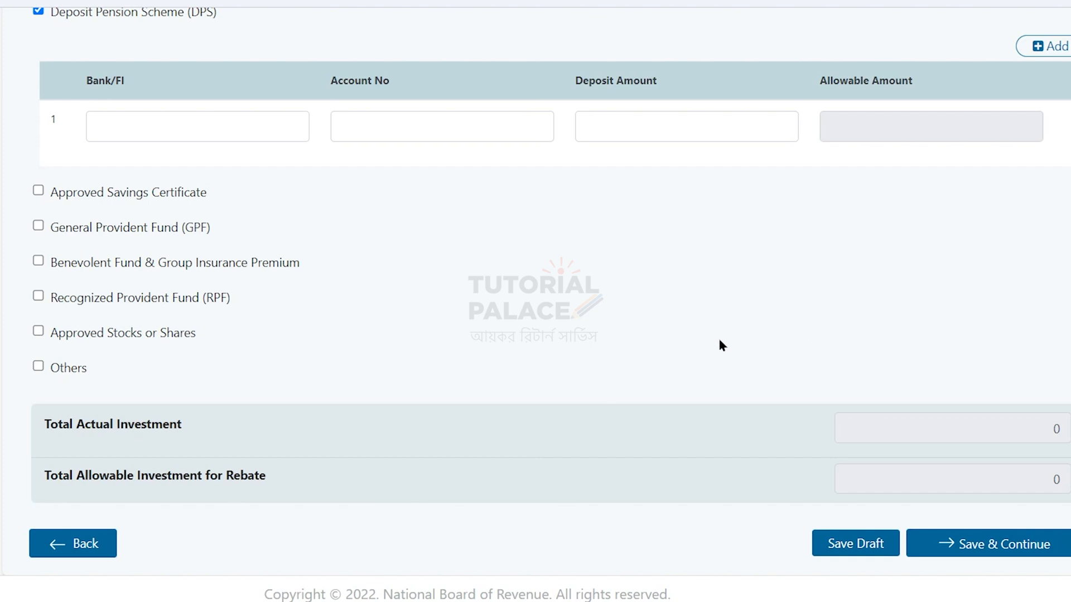
{"action": "scroll", "coordinate": [719, 345], "scroll_direction": "up", "scroll_amount": 3}
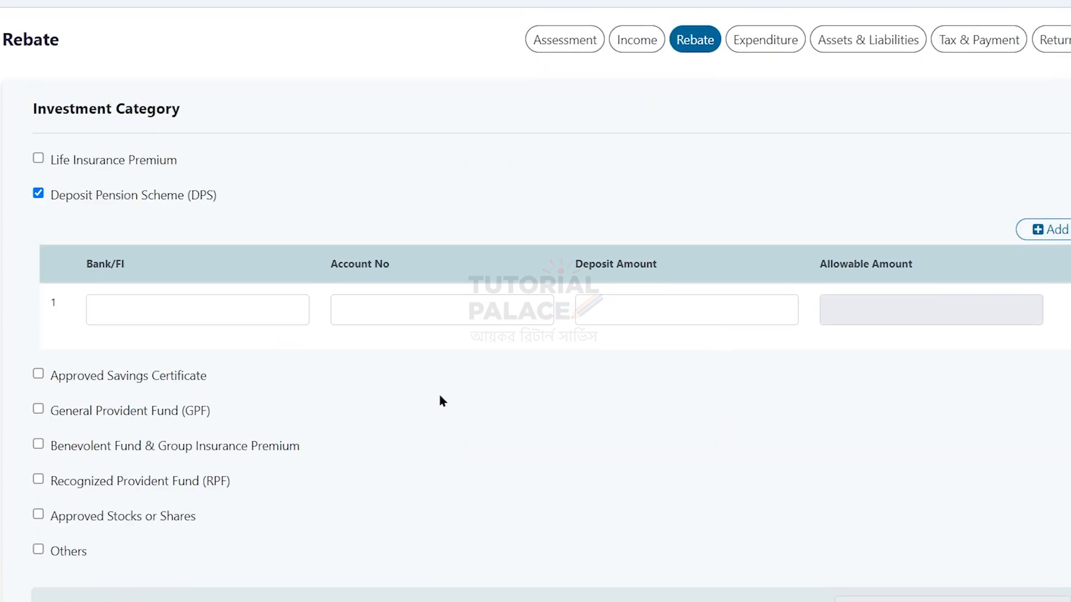
{"action": "key", "text": "space"}
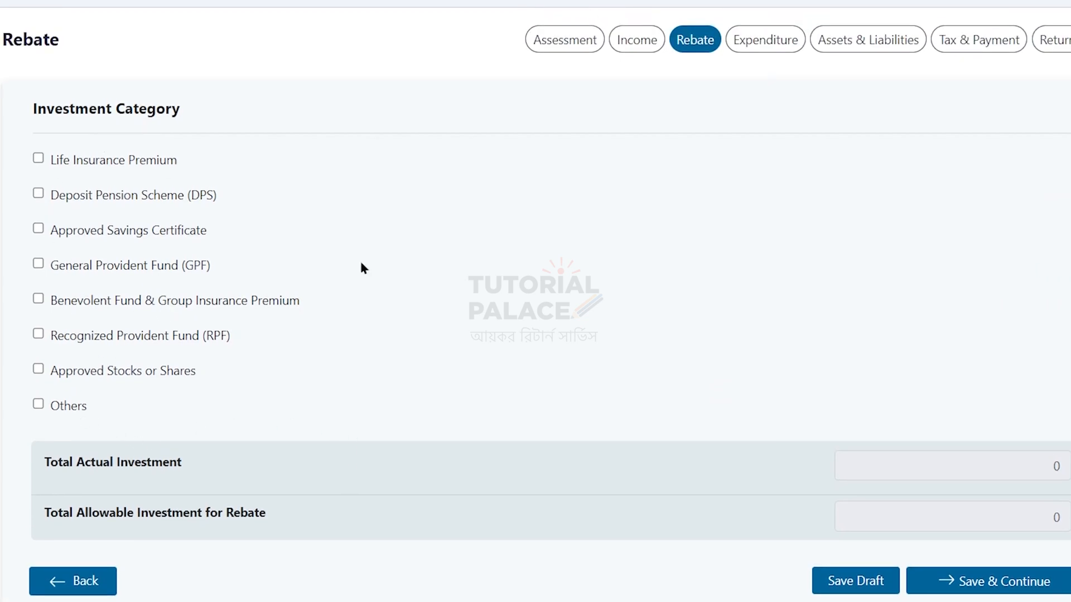
- Open the expenditure section and review its expense particulars, including the food and accommodation amounts and the total of expense and tax
{"action": "left_click", "coordinate": [747, 45]}
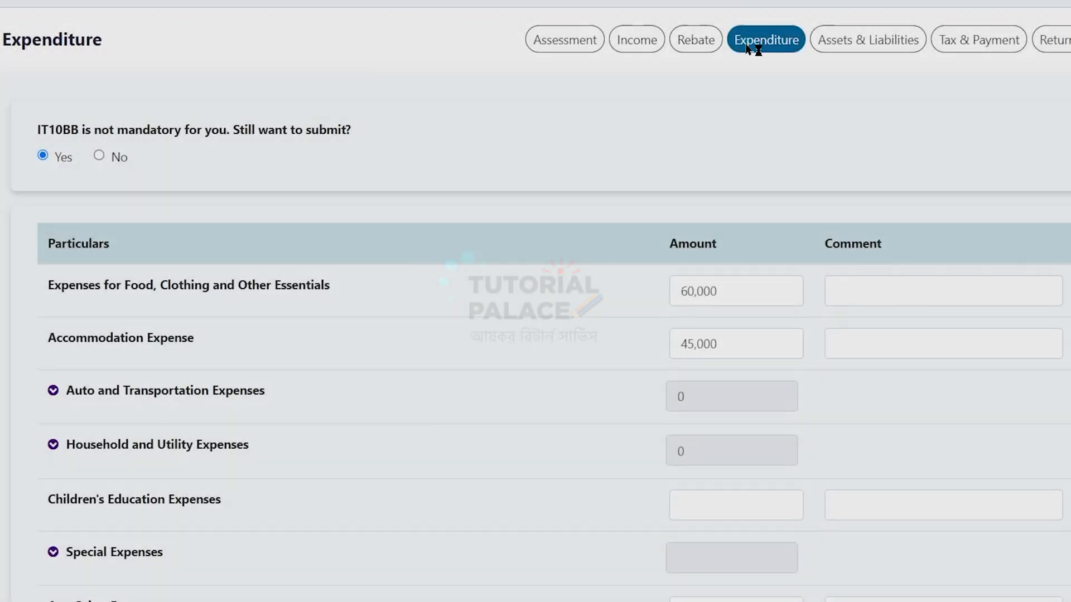
{"action": "scroll", "coordinate": [340, 368], "scroll_direction": "down", "scroll_amount": 7}
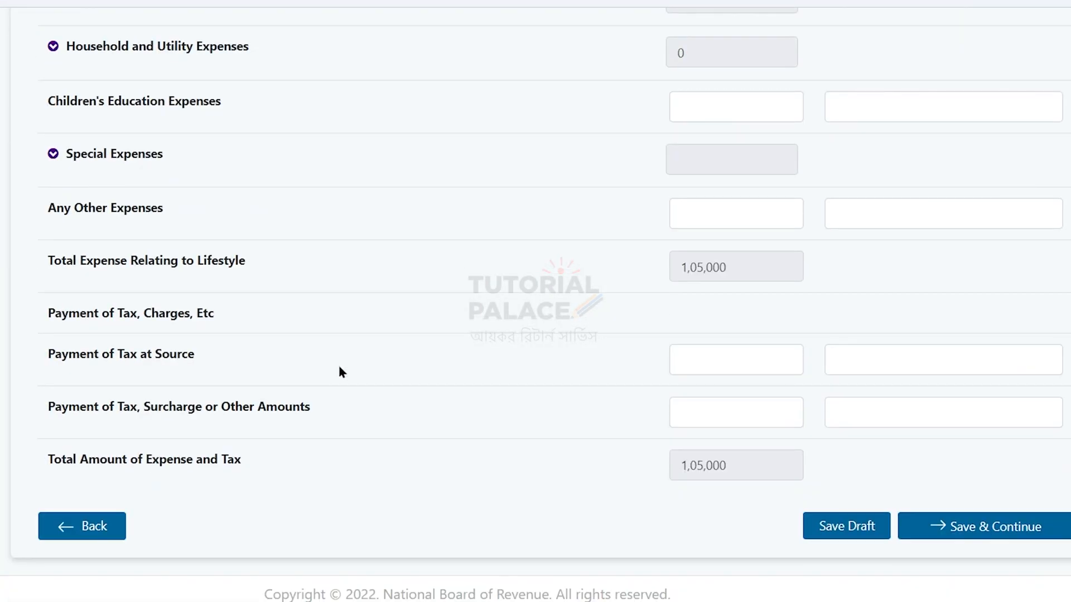
{"action": "scroll", "coordinate": [338, 370], "scroll_direction": "up", "scroll_amount": 7}
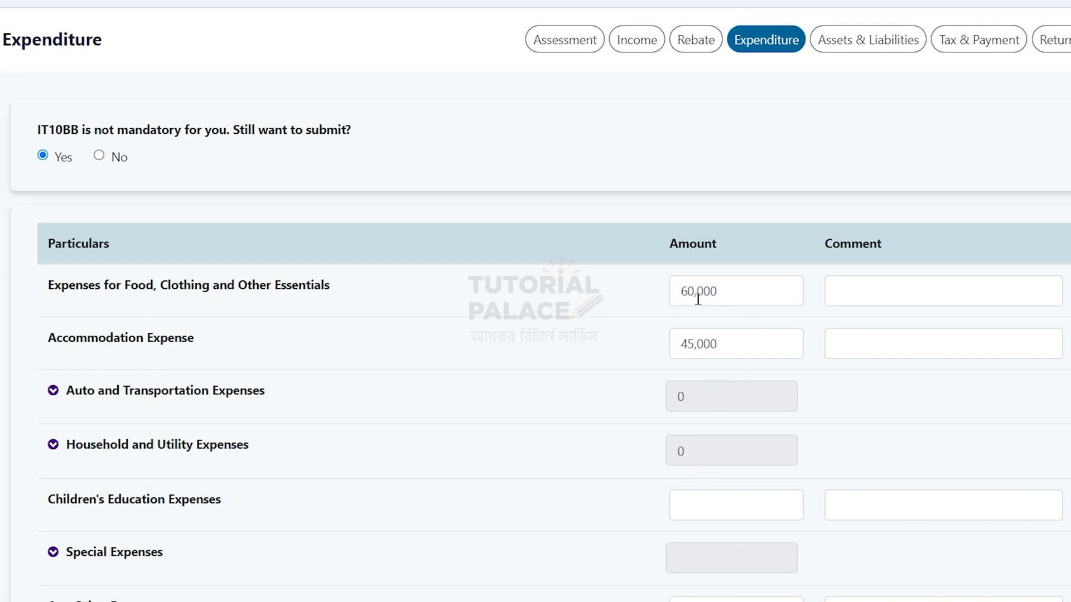
{"action": "left_click", "coordinate": [764, 297]}
{"action": "left_click", "coordinate": [770, 350]}
{"action": "scroll", "coordinate": [770, 350], "scroll_direction": "down", "scroll_amount": 6}
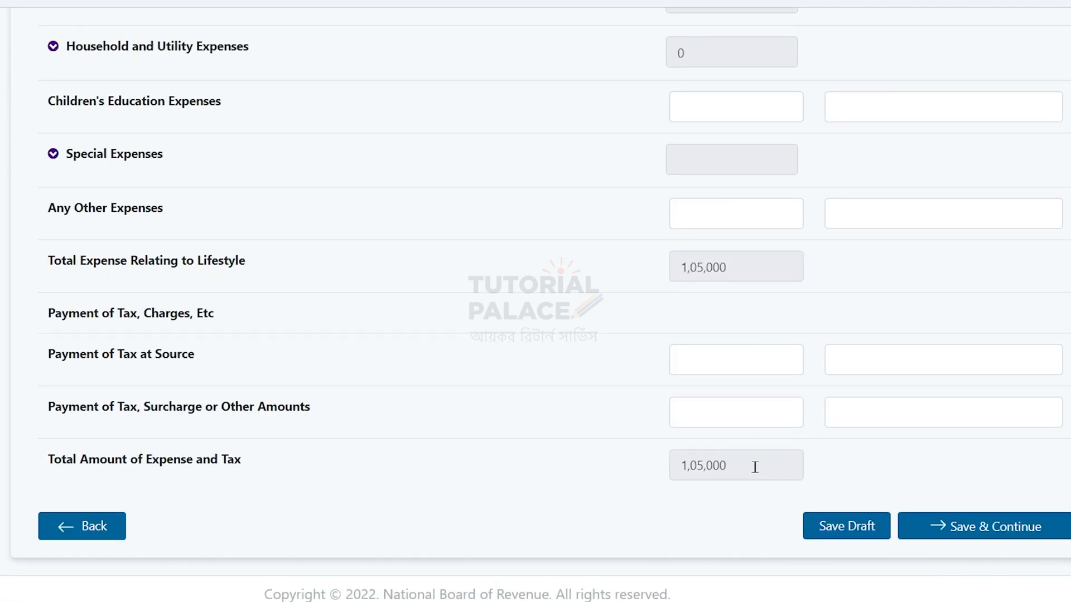
{"action": "scroll", "coordinate": [755, 463], "scroll_direction": "up", "scroll_amount": 6}
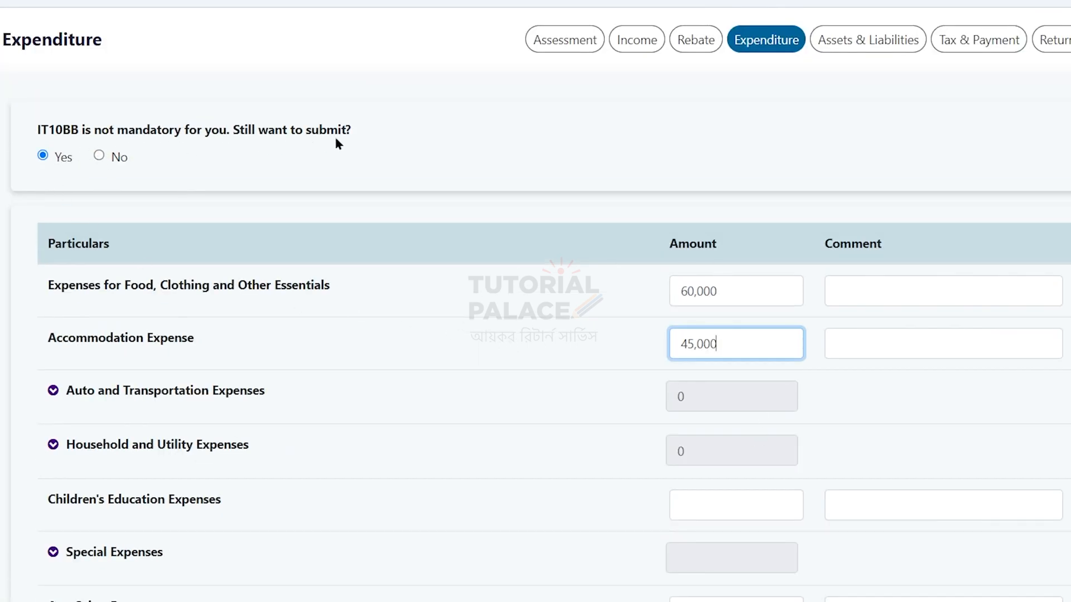
- Choose not to submit IT10BB and enter 80,000 as the total amount of expense and tax
{"action": "left_click", "coordinate": [100, 158]}
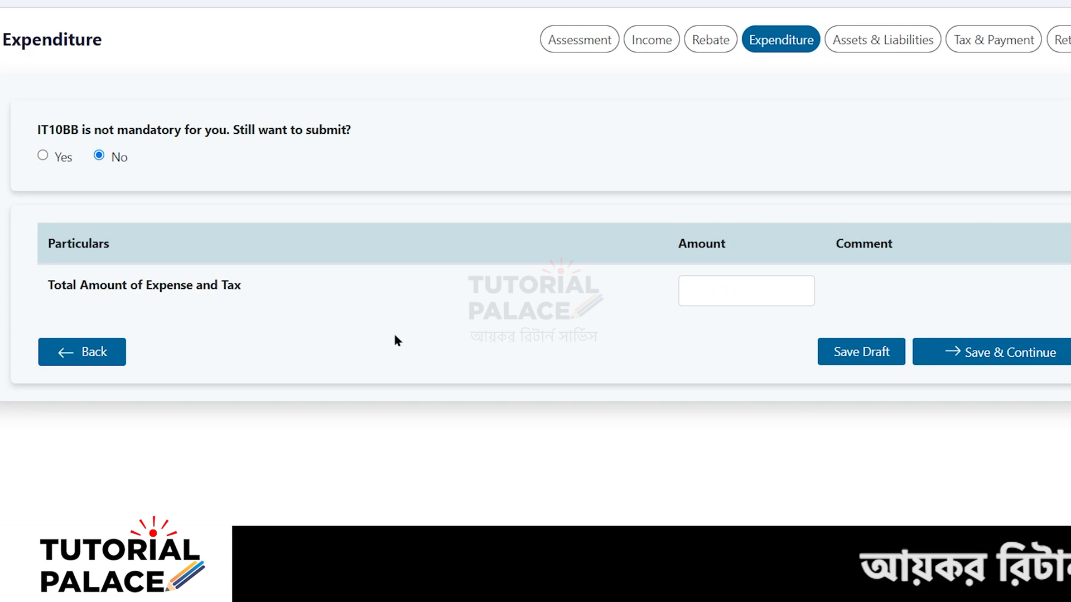
{"action": "left_click", "coordinate": [719, 290]}
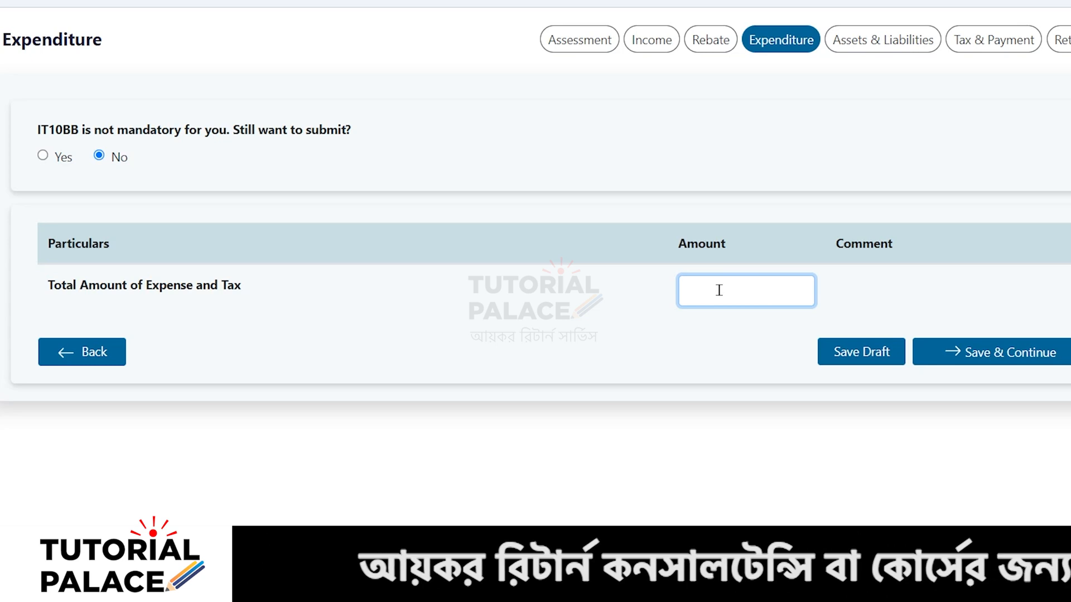
{"action": "type", "text": "800000"}
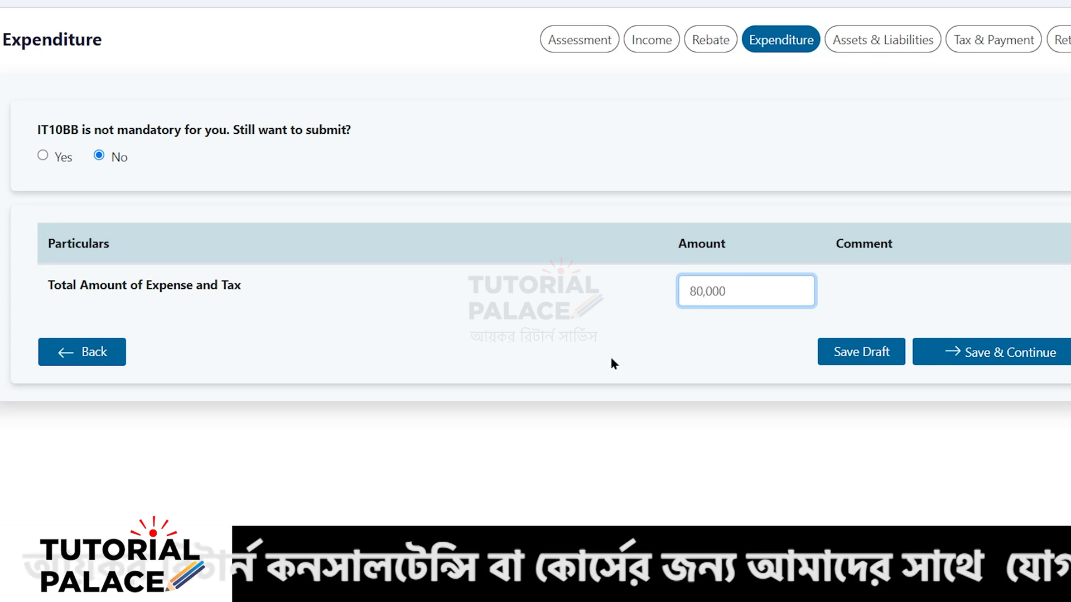
{"action": "left_click", "coordinate": [564, 349]}
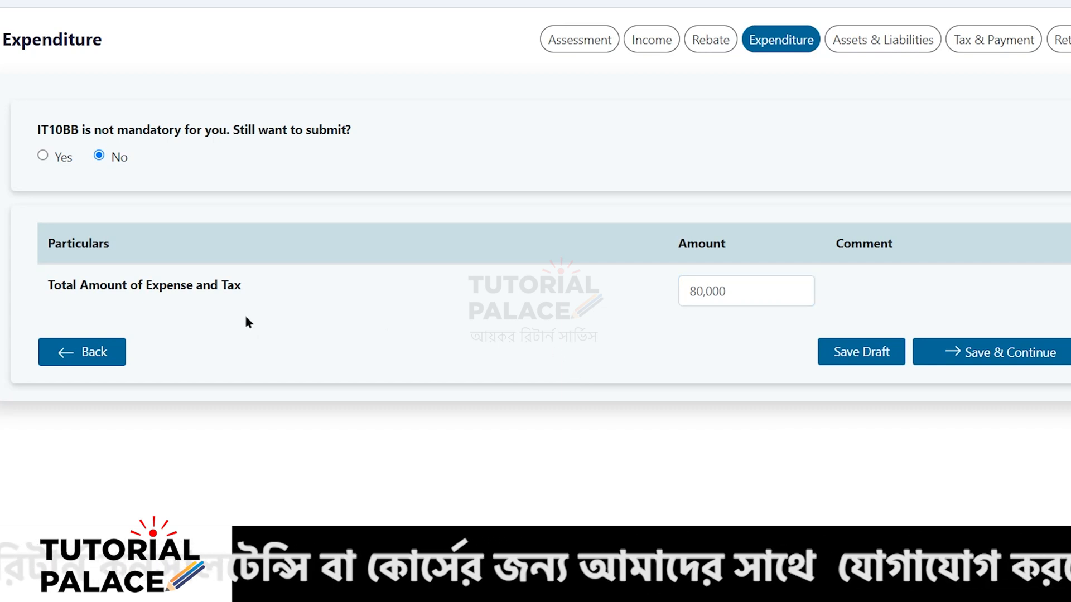
{"action": "left_click", "coordinate": [683, 290]}
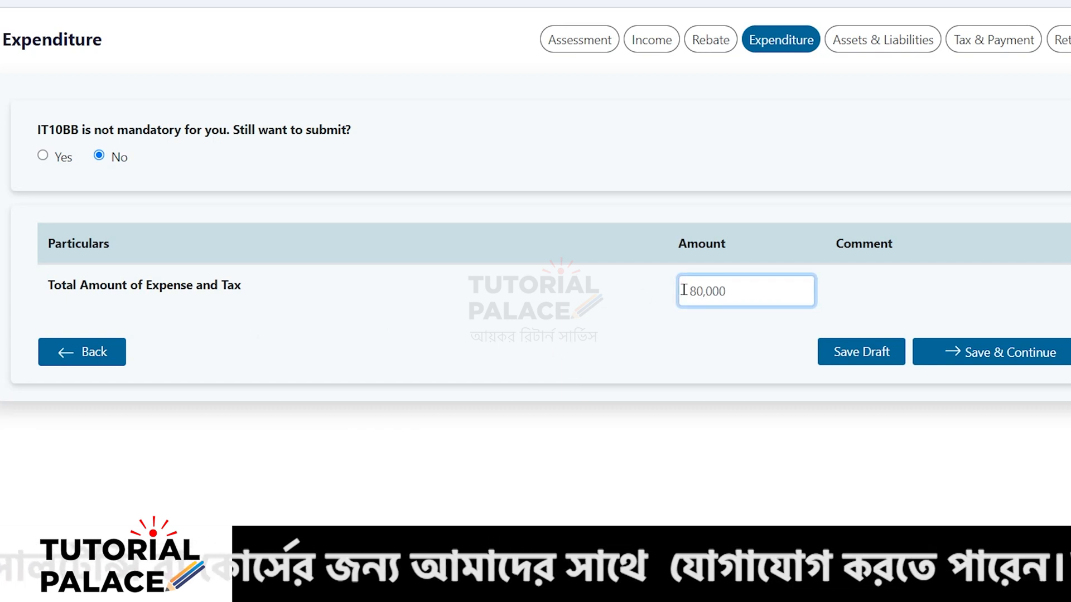
- Set the total amount of expense and tax to 1,80,000, save it, and look over the Assets & Liabilities section
{"action": "type", "text": "1,"}
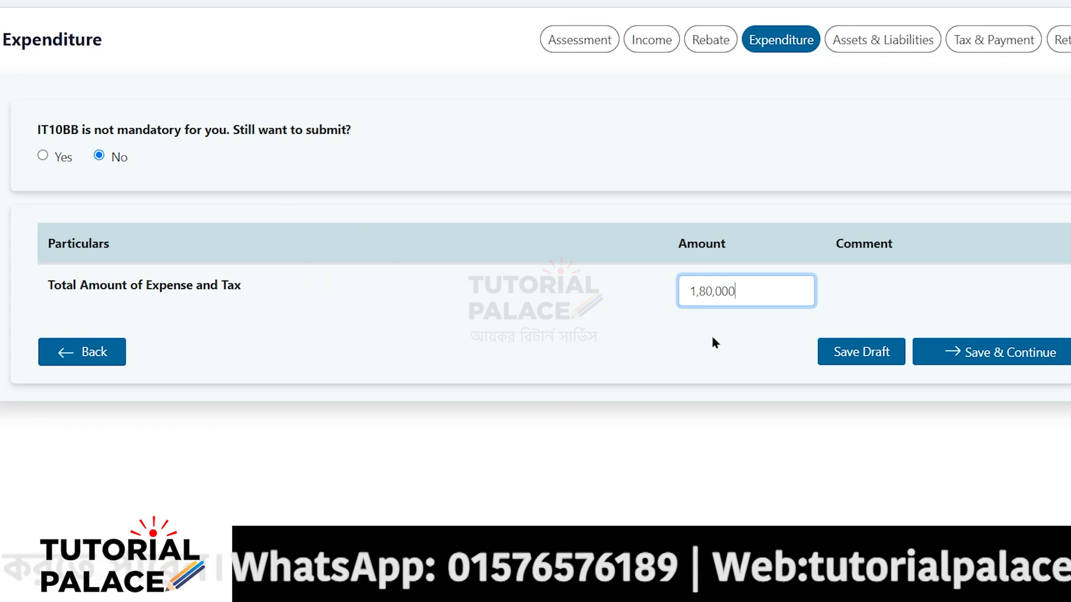
{"action": "left_click", "coordinate": [996, 359]}
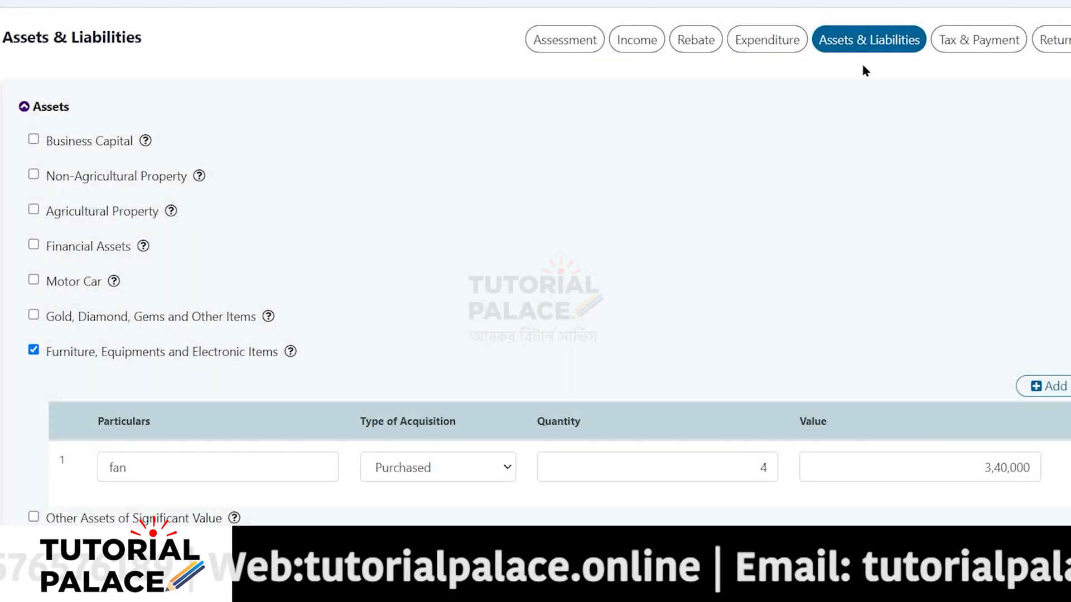
{"action": "scroll", "coordinate": [481, 301], "scroll_direction": "down", "scroll_amount": 15}
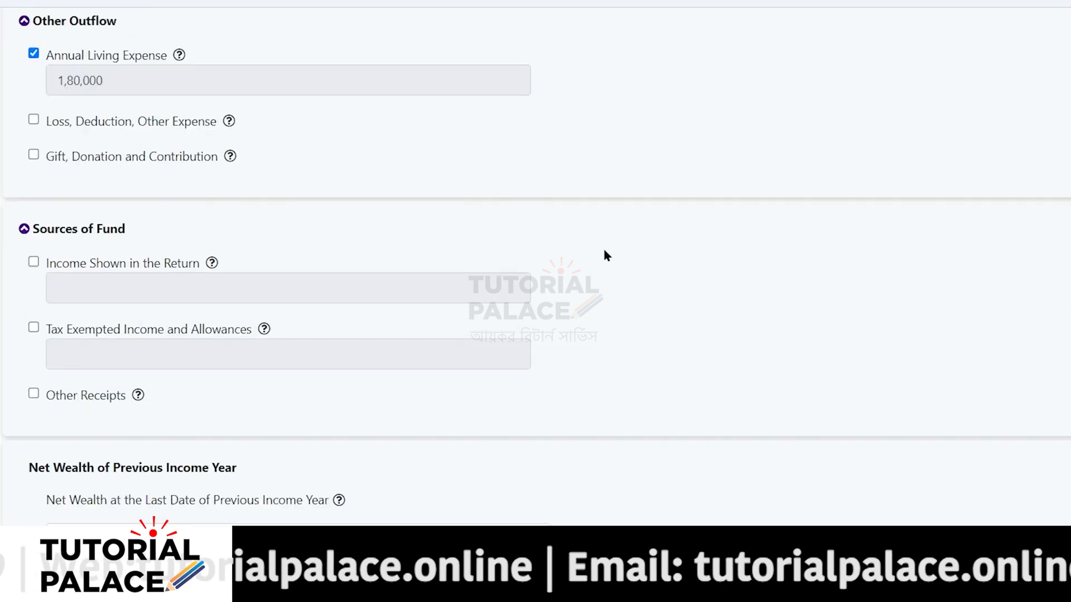
{"action": "scroll", "coordinate": [602, 246], "scroll_direction": "down", "scroll_amount": 10}
{"action": "left_click_drag", "start_coordinate": [837, 453], "coordinate": [761, 453]}
{"action": "scroll", "coordinate": [218, 456], "scroll_direction": "up", "scroll_amount": 5}
{"action": "scroll", "coordinate": [220, 458], "scroll_direction": "up", "scroll_amount": 15}
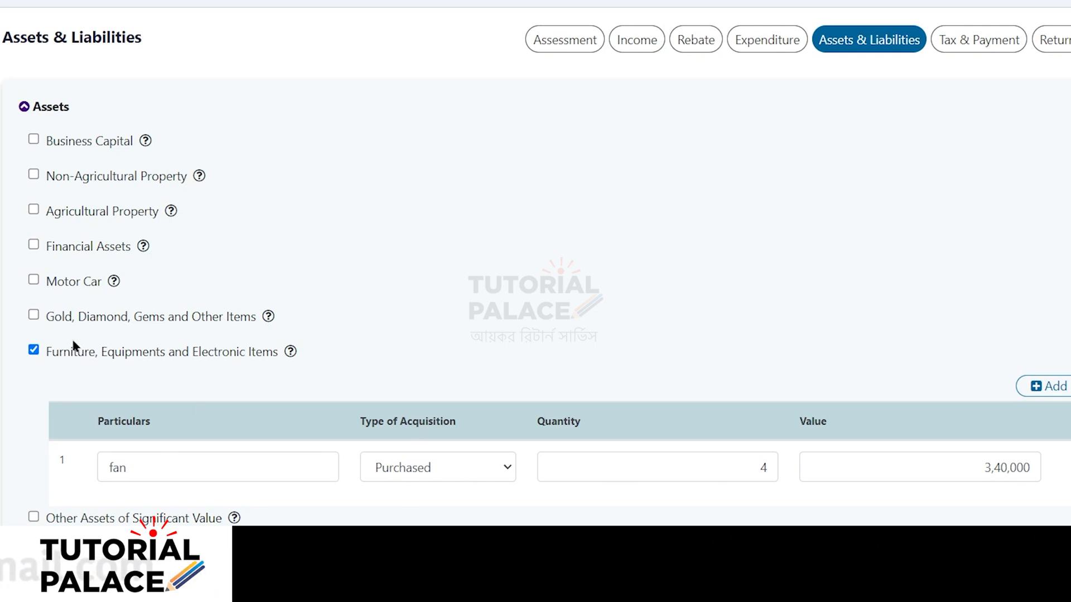
- Try adding a gold asset acquired as a gift with a quantity of 6 Bhori, and deselect the gold category again
{"action": "left_click", "coordinate": [34, 314]}
{"action": "left_click", "coordinate": [157, 431]}
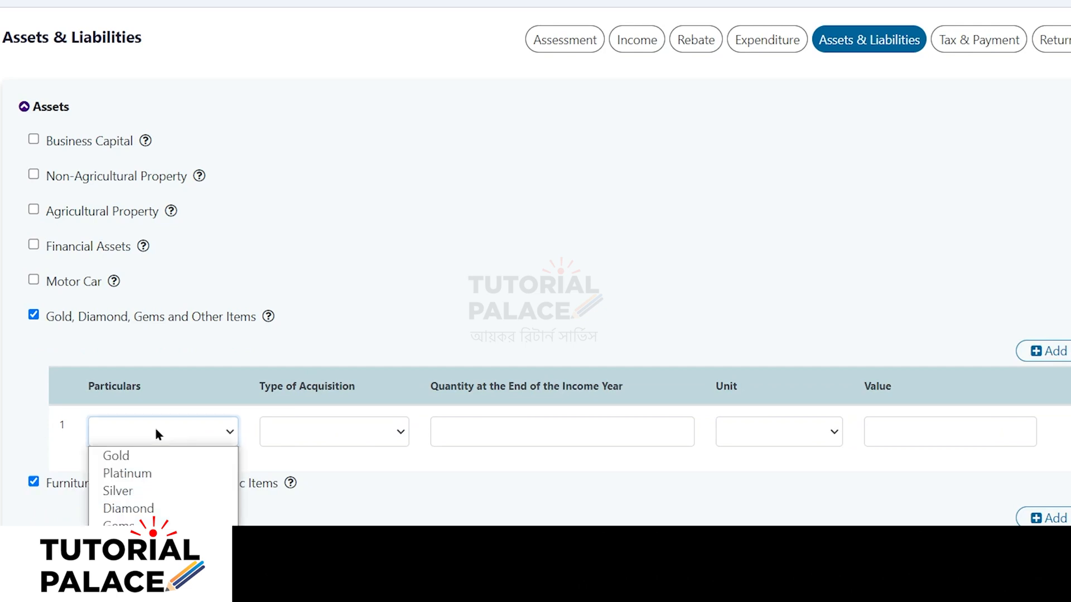
{"action": "left_click", "coordinate": [149, 455]}
{"action": "left_click", "coordinate": [334, 432]}
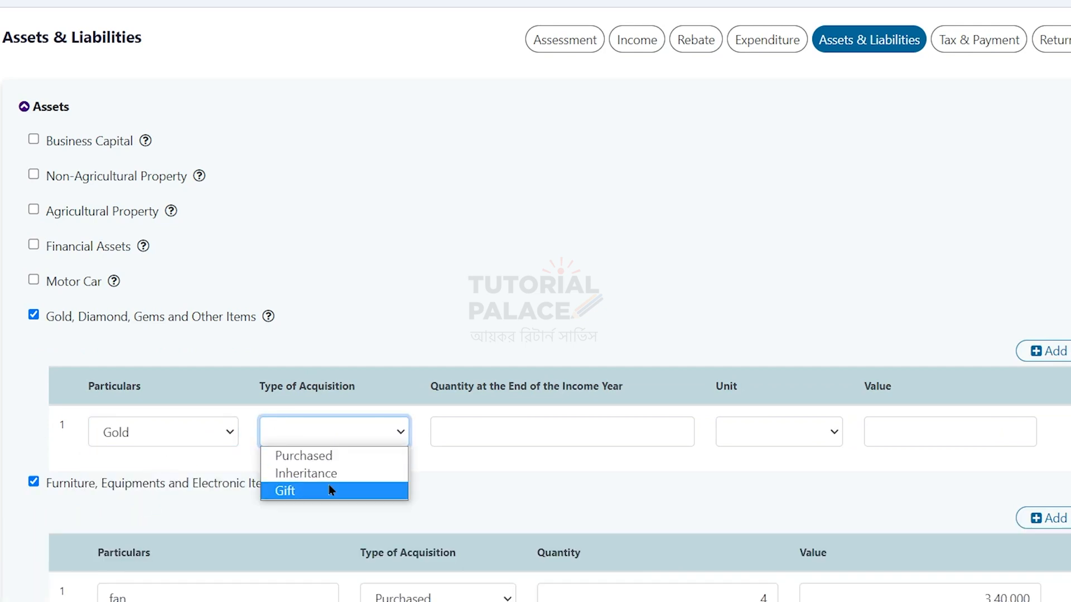
{"action": "left_click", "coordinate": [329, 489]}
{"action": "left_click", "coordinate": [499, 435]}
{"action": "type", "text": "6"}
{"action": "left_click", "coordinate": [917, 429]}
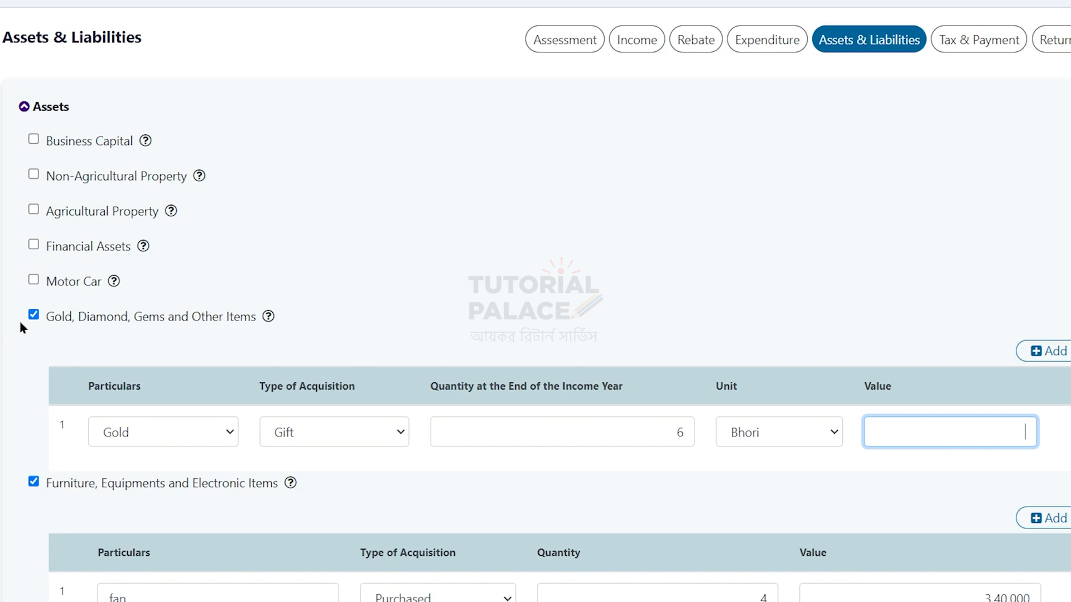
{"action": "left_click", "coordinate": [33, 314]}
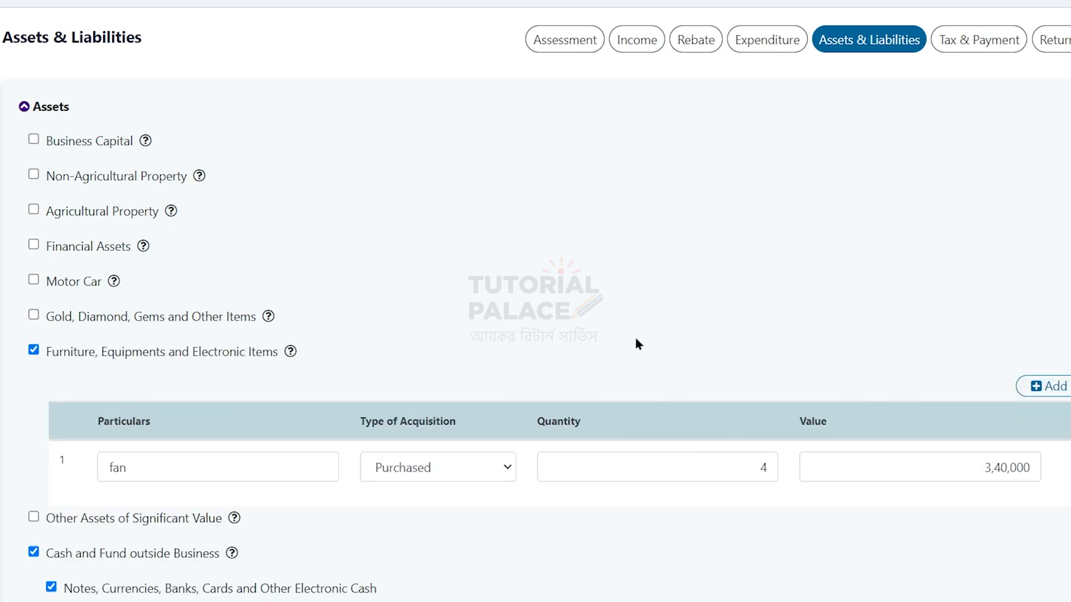
- Select Non-Agricultural Property among the assets and go through its description, acquisition type, area and value fields without filling them in
{"action": "left_click", "coordinate": [127, 183]}
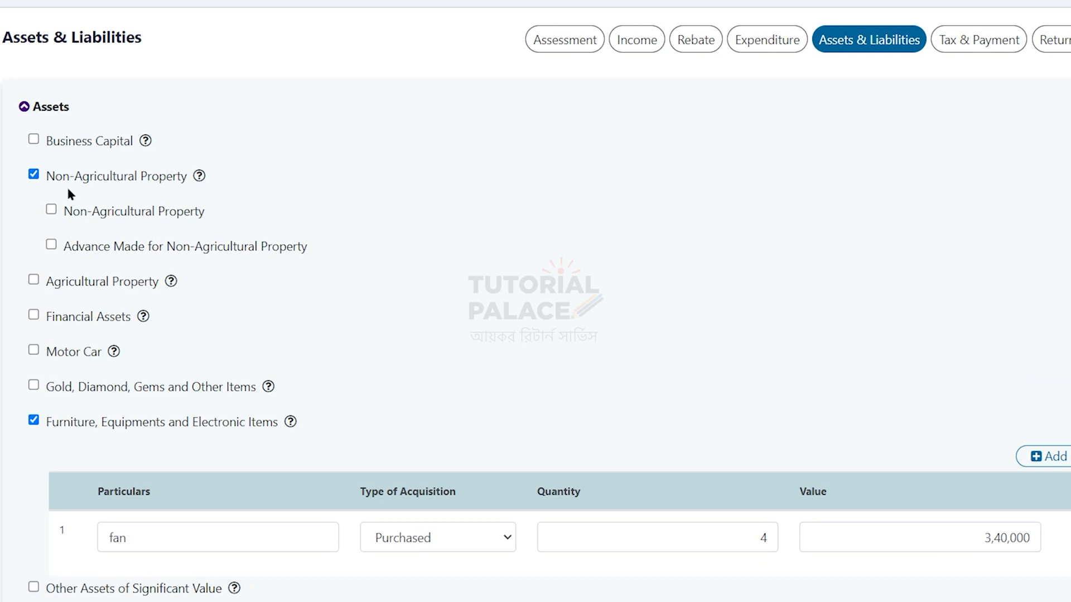
{"action": "left_click", "coordinate": [51, 209]}
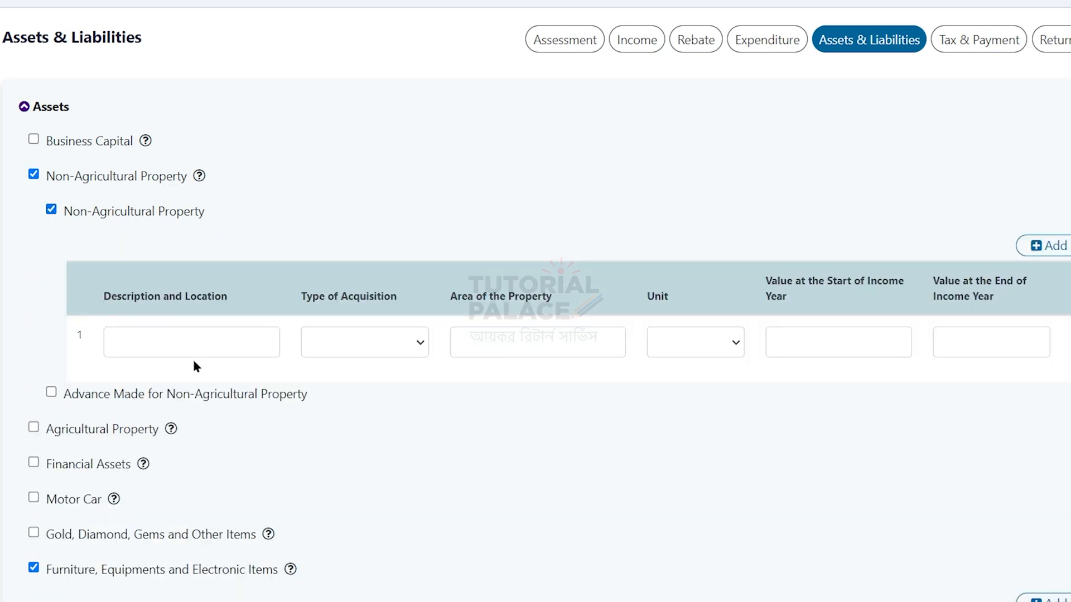
{"action": "left_click", "coordinate": [179, 350]}
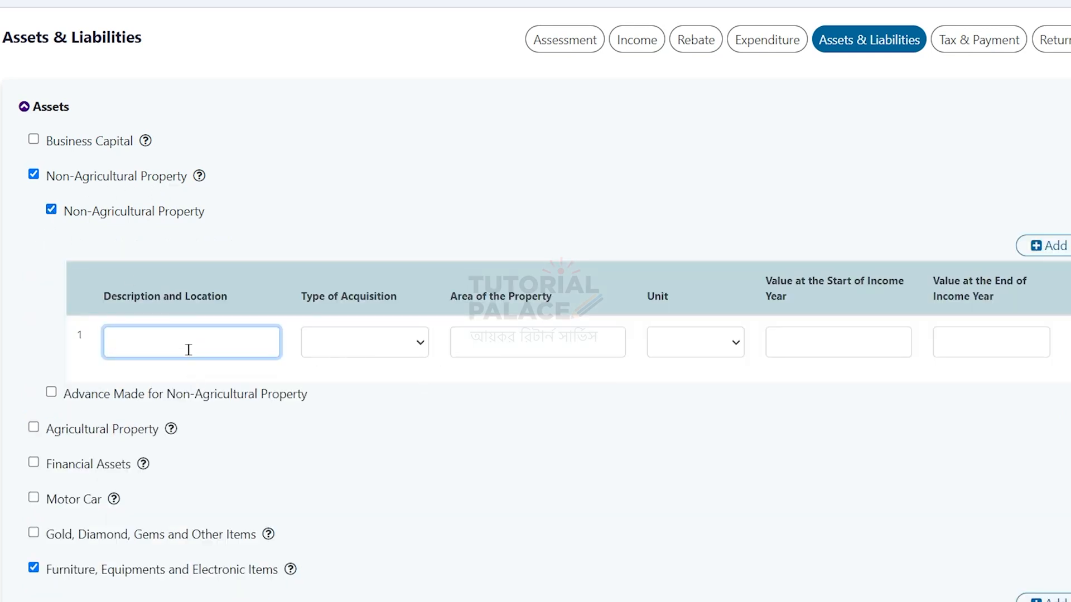
{"action": "left_click", "coordinate": [393, 353]}
{"action": "left_click", "coordinate": [530, 339]}
{"action": "left_click", "coordinate": [379, 342]}
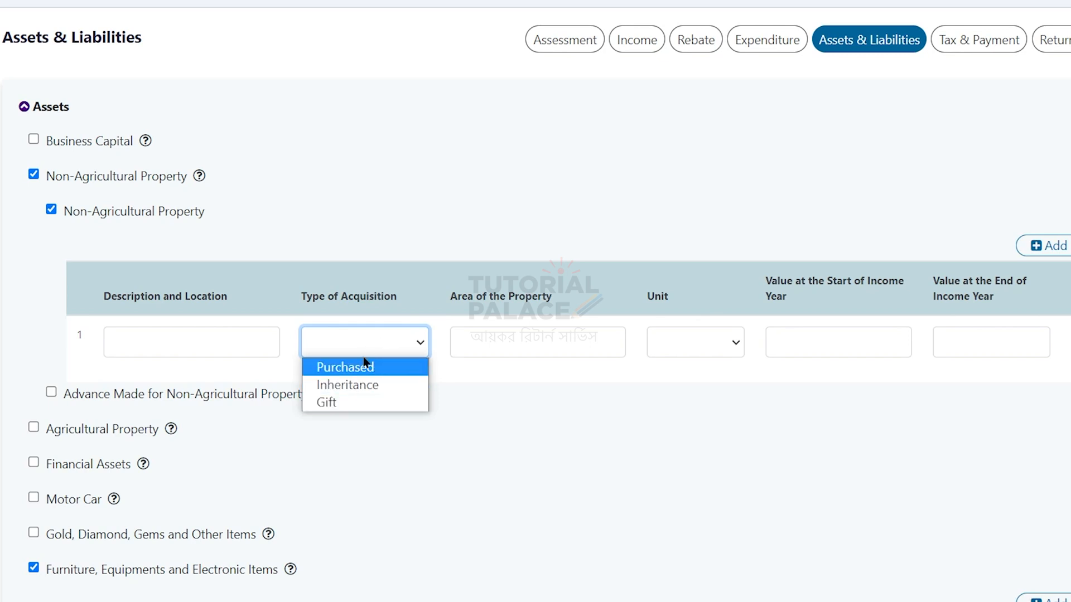
{"action": "left_click", "coordinate": [521, 348]}
{"action": "left_click", "coordinate": [874, 333]}
{"action": "left_click", "coordinate": [981, 330]}
- Review the remaining assets, the liabilities outside business and the Annual Living Expense amount under Other Outflow
{"action": "scroll", "coordinate": [427, 419], "scroll_direction": "down", "scroll_amount": 3}
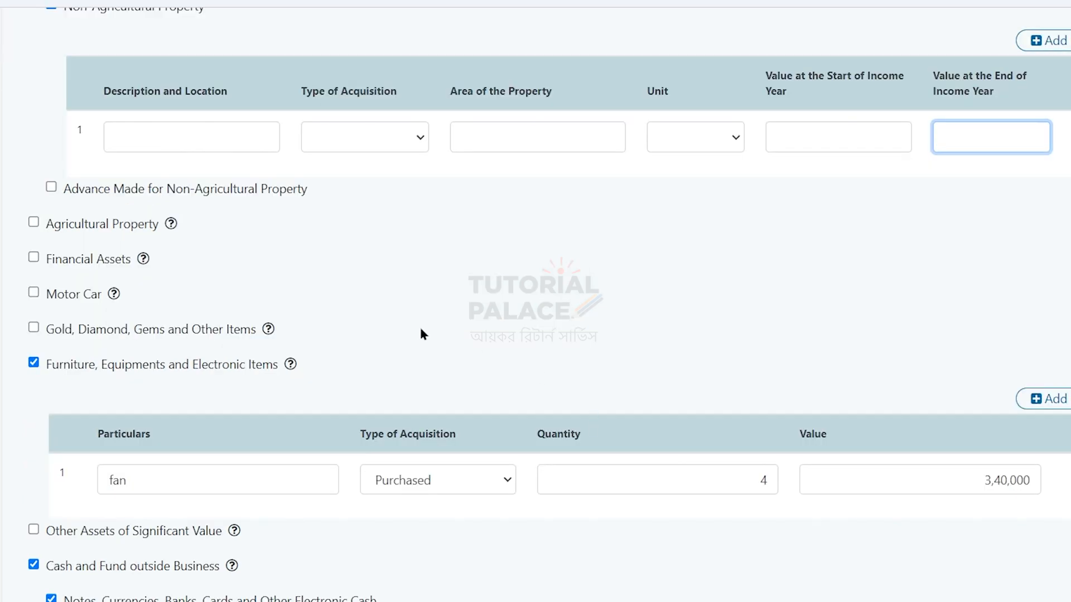
{"action": "scroll", "coordinate": [420, 330], "scroll_direction": "up", "scroll_amount": 3}
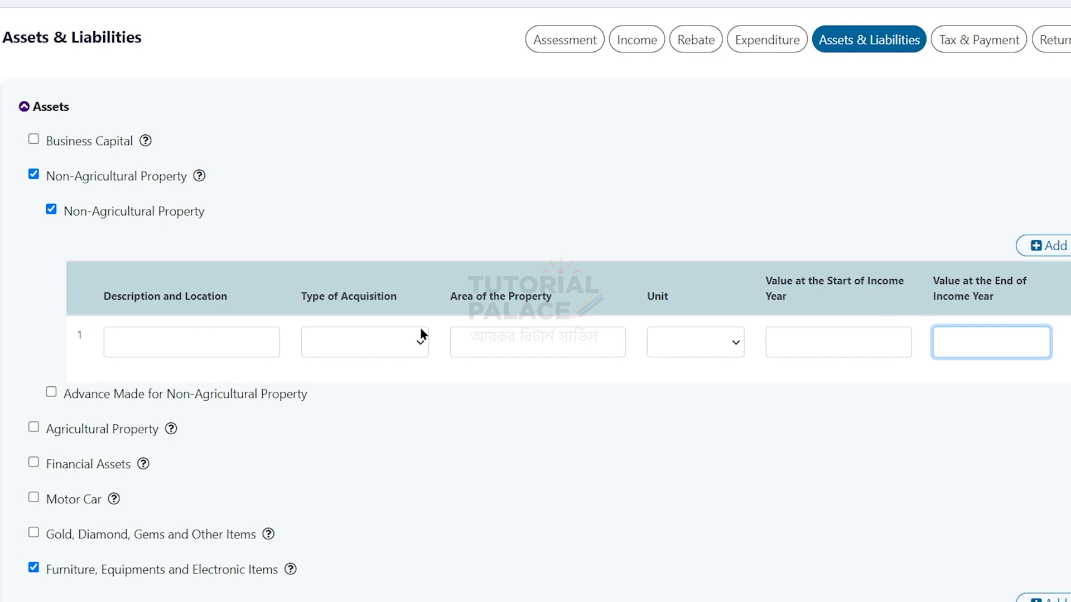
{"action": "scroll", "coordinate": [413, 350], "scroll_direction": "down", "scroll_amount": 9}
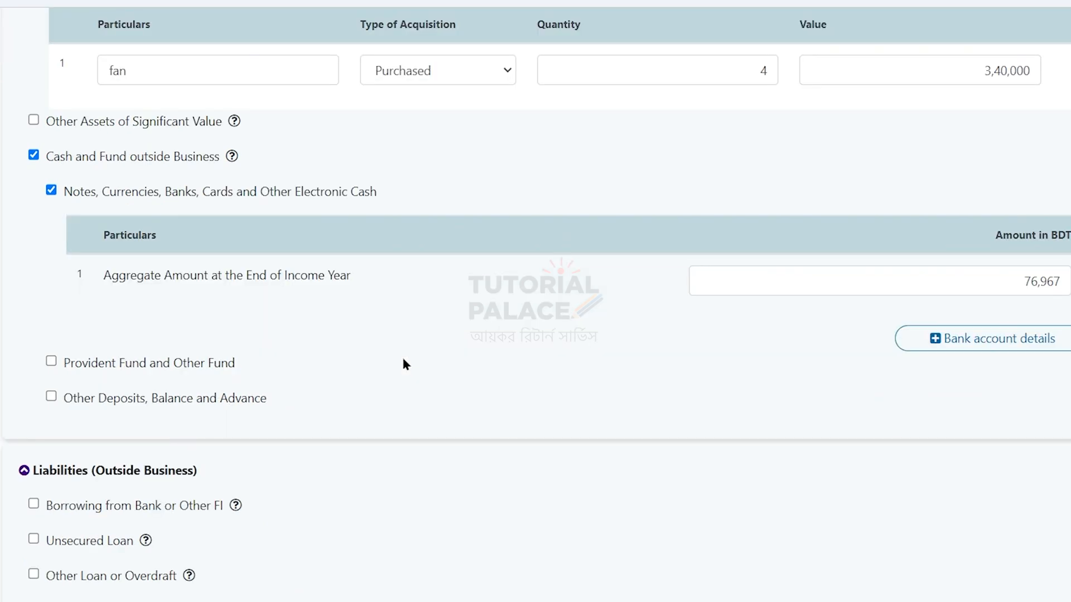
{"action": "scroll", "coordinate": [403, 360], "scroll_direction": "down", "scroll_amount": 3}
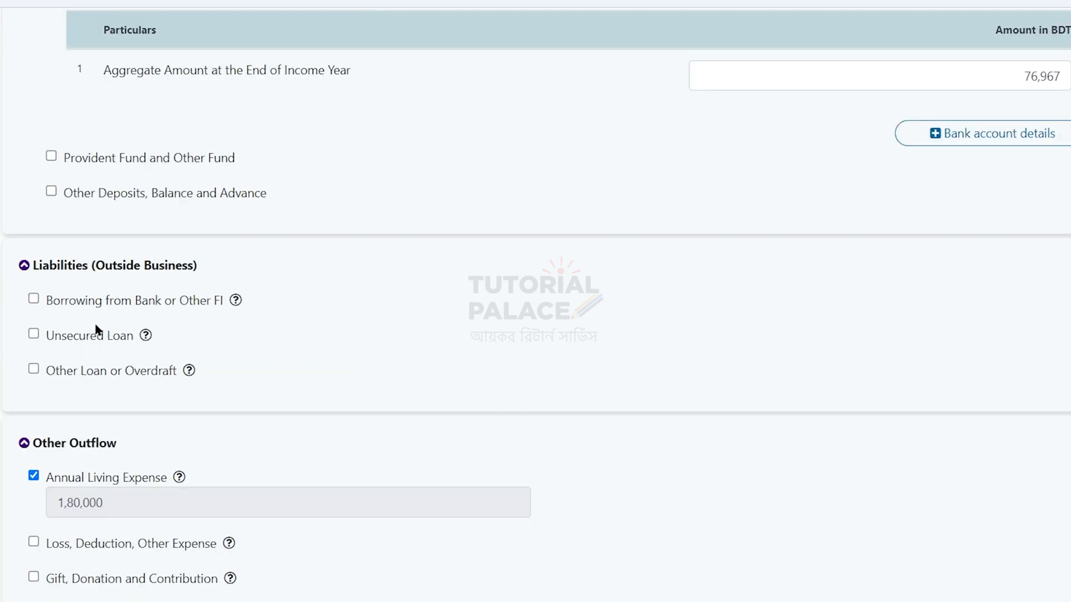
{"action": "scroll", "coordinate": [211, 366], "scroll_direction": "down", "scroll_amount": 3}
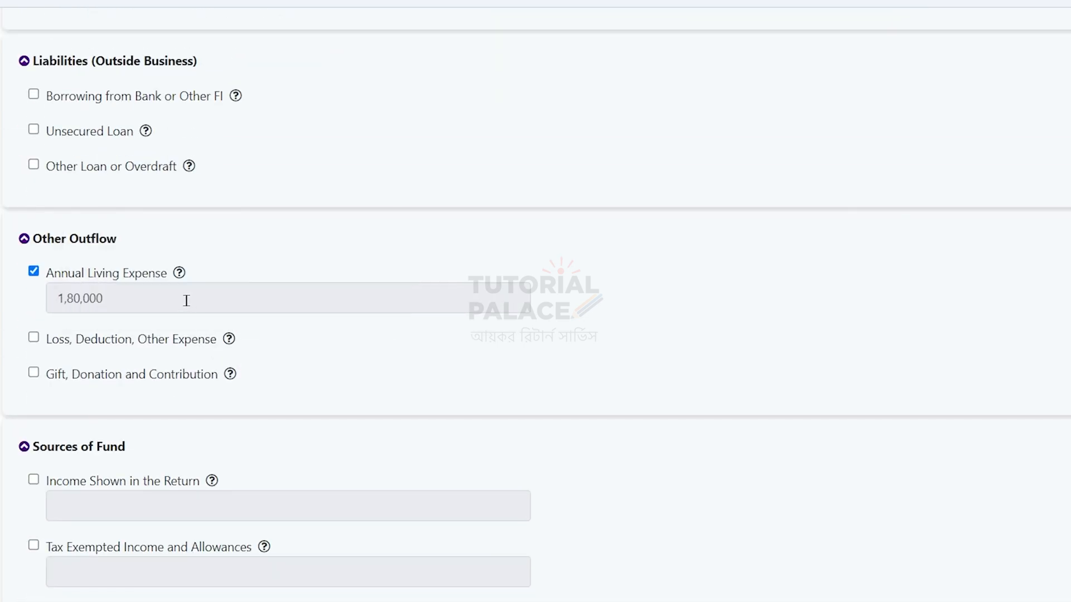
{"action": "left_click", "coordinate": [118, 297]}
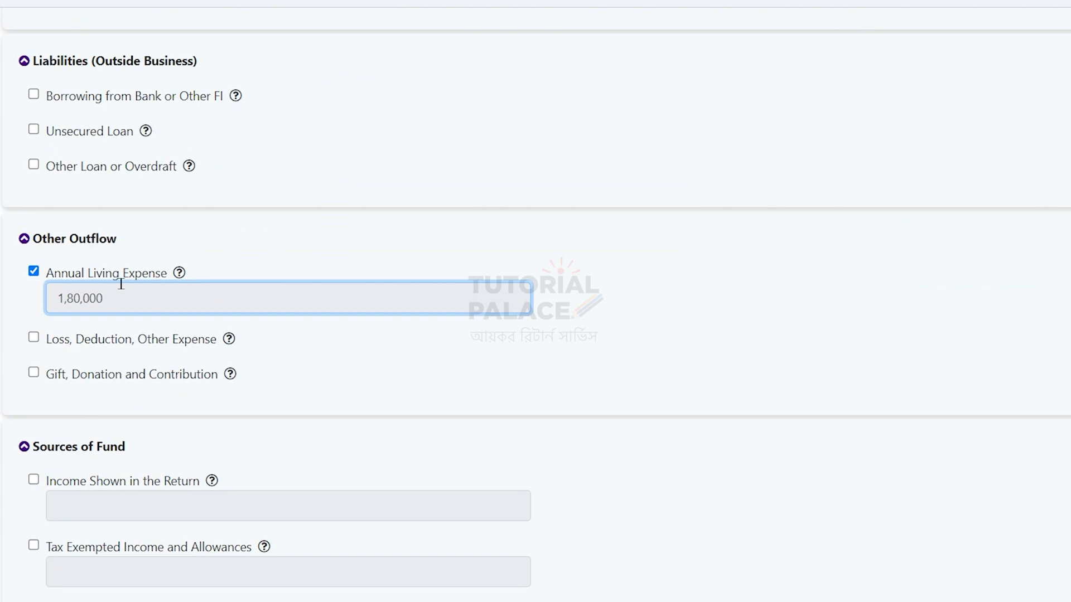
{"action": "left_click_drag", "start_coordinate": [103, 298], "coordinate": [32, 302]}
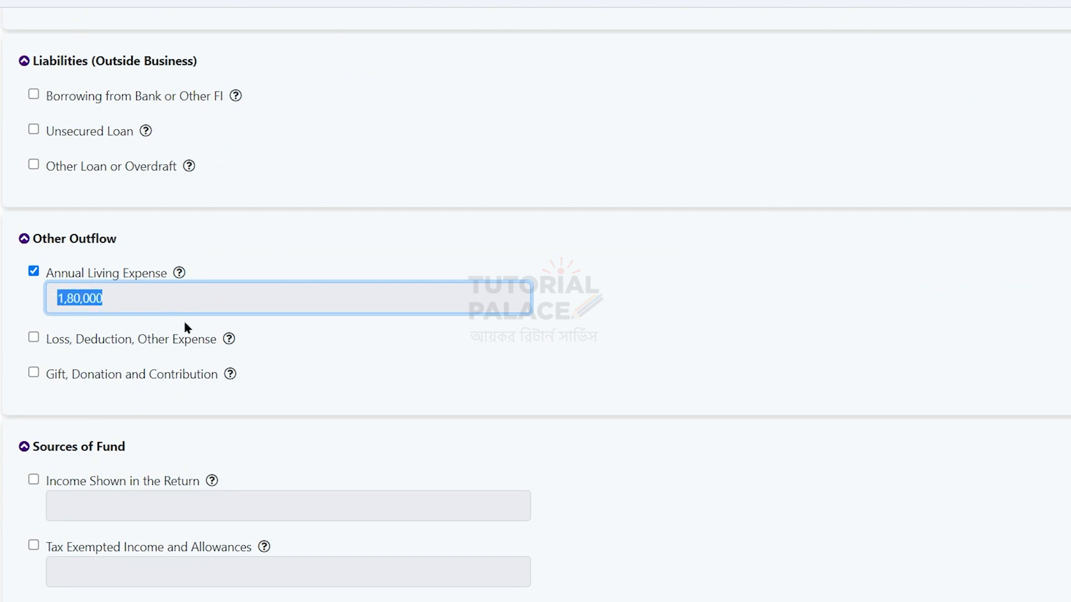
{"action": "scroll", "coordinate": [191, 340], "scroll_direction": "down", "scroll_amount": 3}
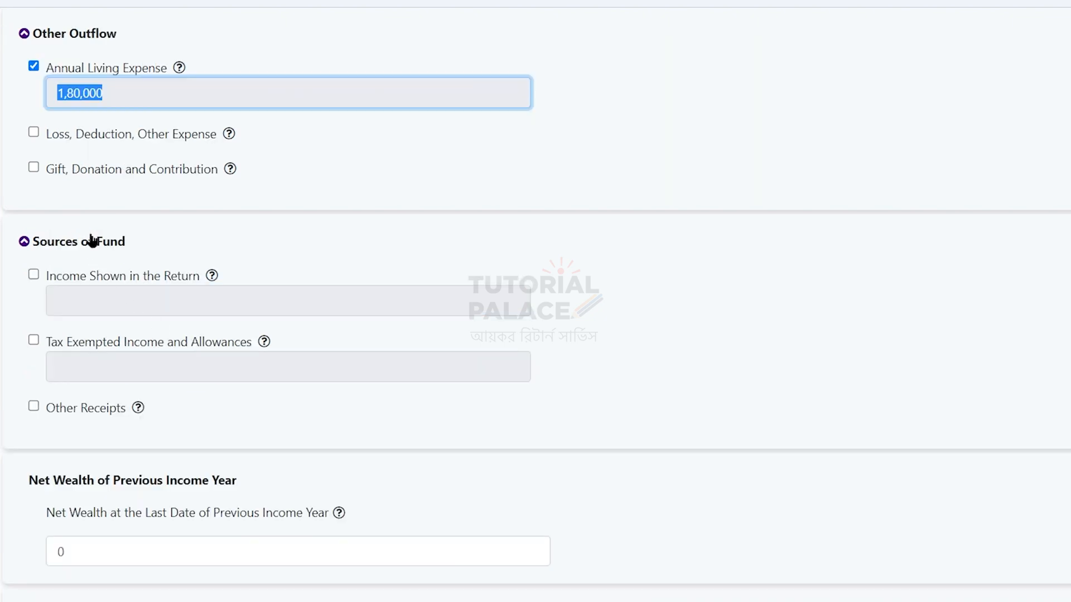
- Examine the Income Shown in the Return and Tax Exempted Income and Allowances fields under Sources of Fund
{"action": "left_click", "coordinate": [131, 308]}
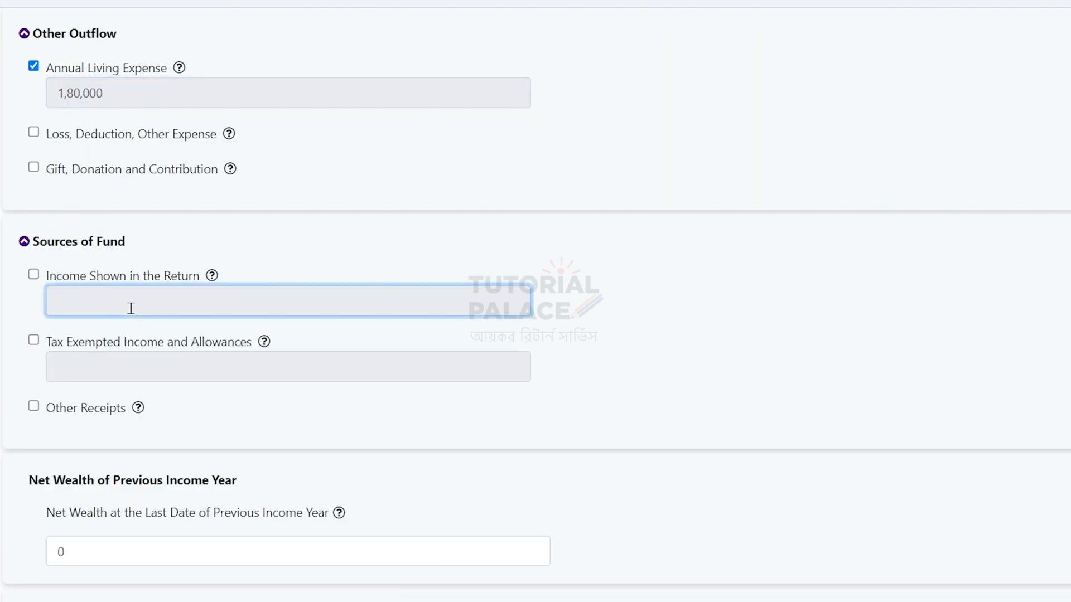
{"action": "left_click", "coordinate": [201, 375]}
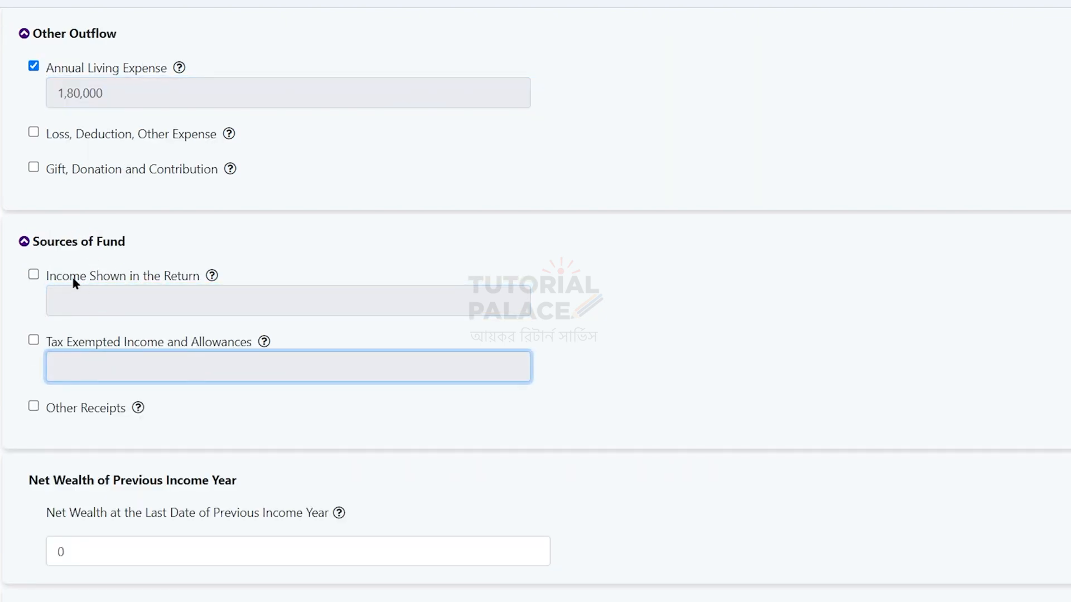
{"action": "left_click", "coordinate": [147, 304]}
{"action": "left_click", "coordinate": [146, 363]}
{"action": "left_click", "coordinate": [143, 309]}
{"action": "left_click", "coordinate": [151, 363]}
{"action": "left_click", "coordinate": [127, 310]}
{"action": "left_click", "coordinate": [139, 366]}
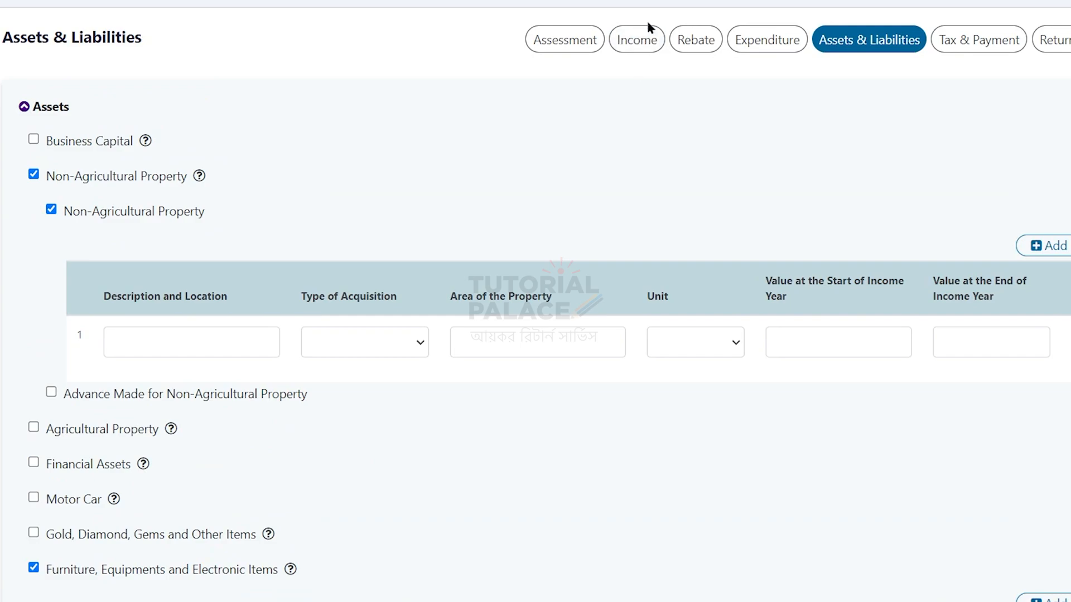
- Return to the income details and choose Any Other Income as the income type under Income from Other Sources
{"action": "left_click", "coordinate": [636, 39]}
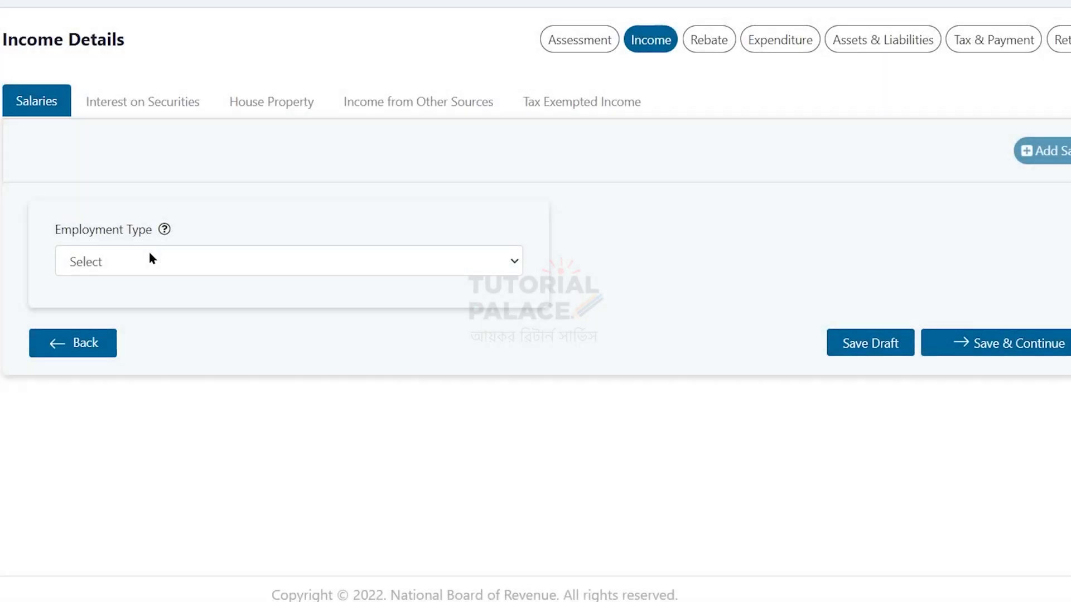
{"action": "left_click", "coordinate": [156, 260]}
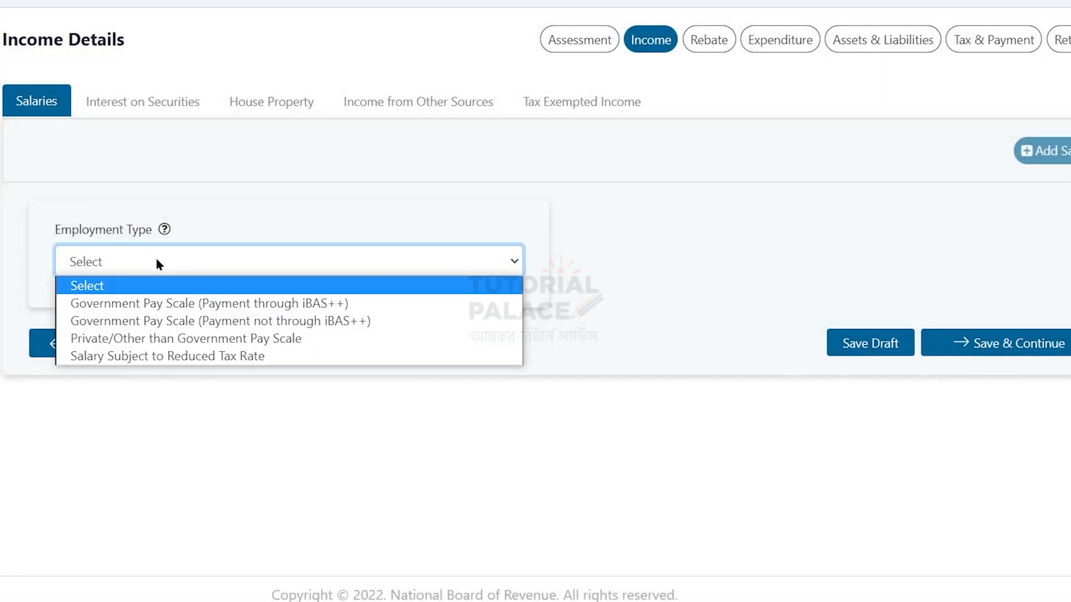
{"action": "left_click", "coordinate": [446, 102]}
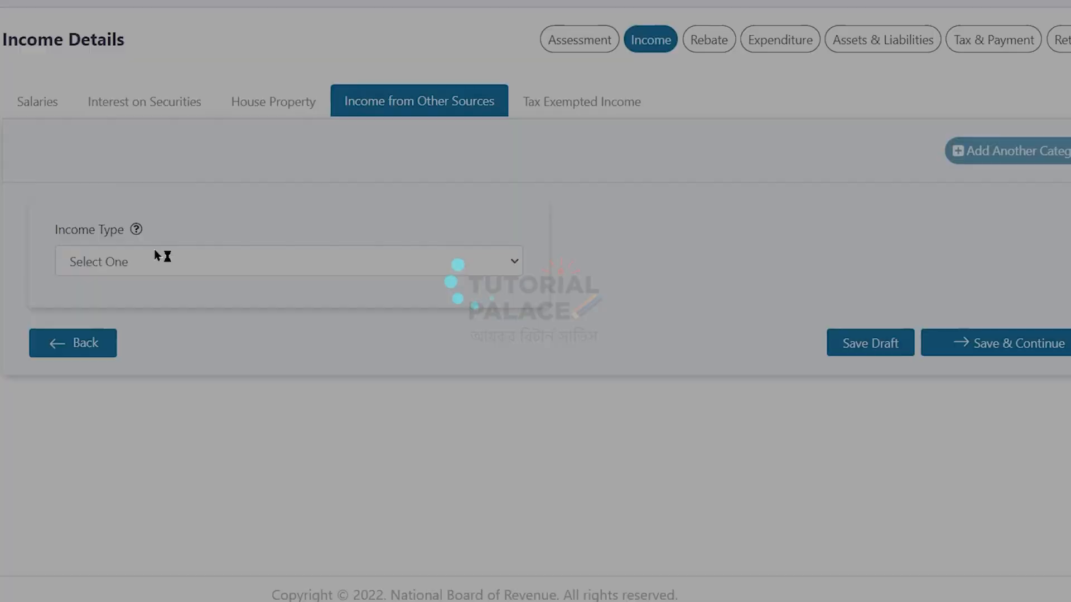
{"action": "left_click", "coordinate": [157, 260]}
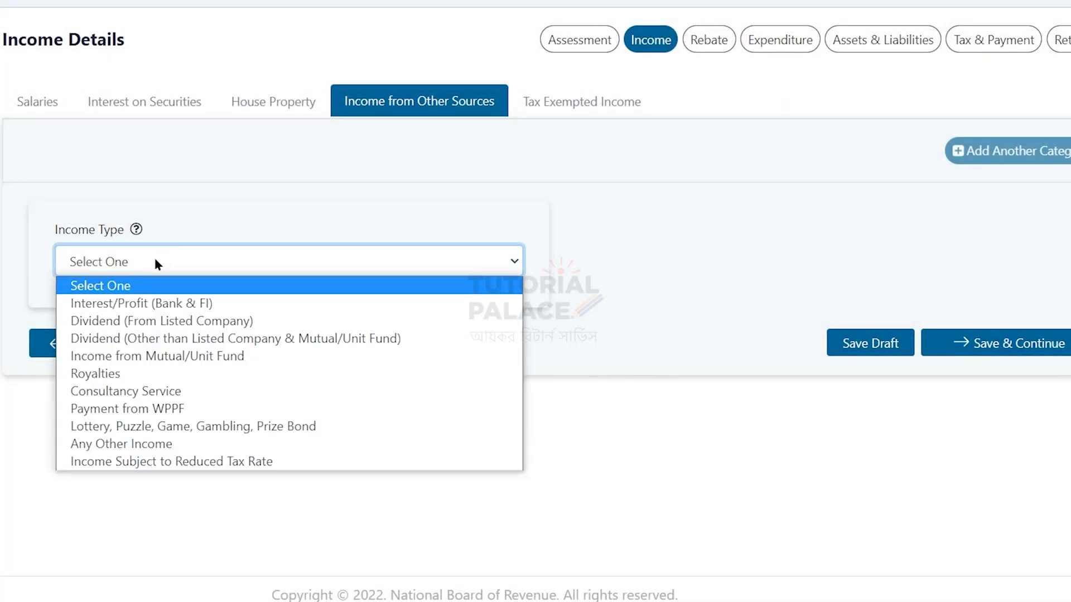
{"action": "left_click", "coordinate": [169, 443]}
{"action": "left_click", "coordinate": [166, 405]}
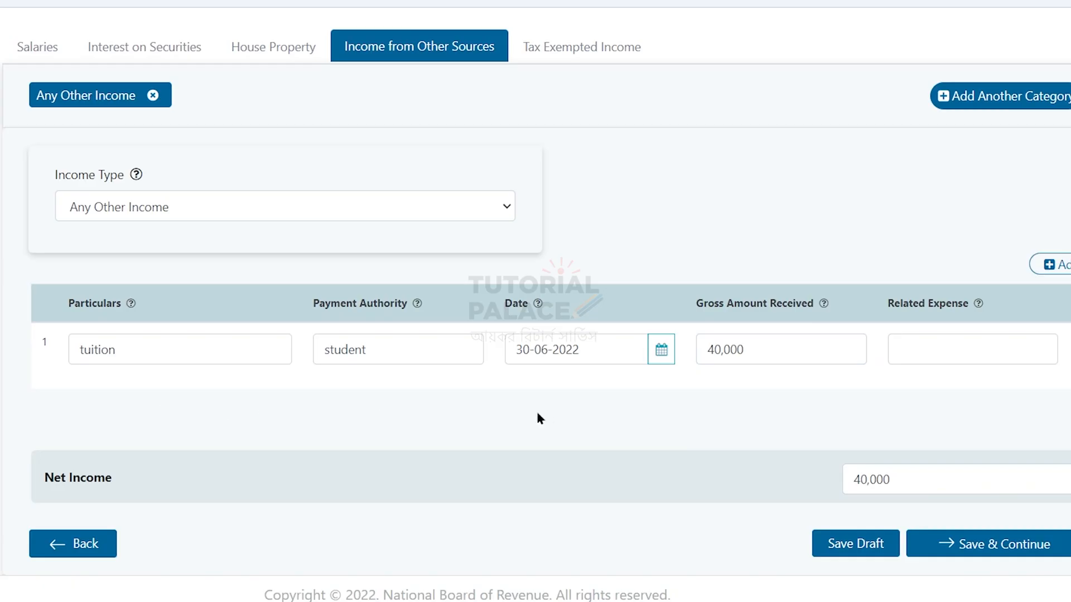
- Set the related expense of the tuition income to 5,000 and save the income from other sources
{"action": "left_click", "coordinate": [990, 353]}
{"action": "type", "text": "5"}
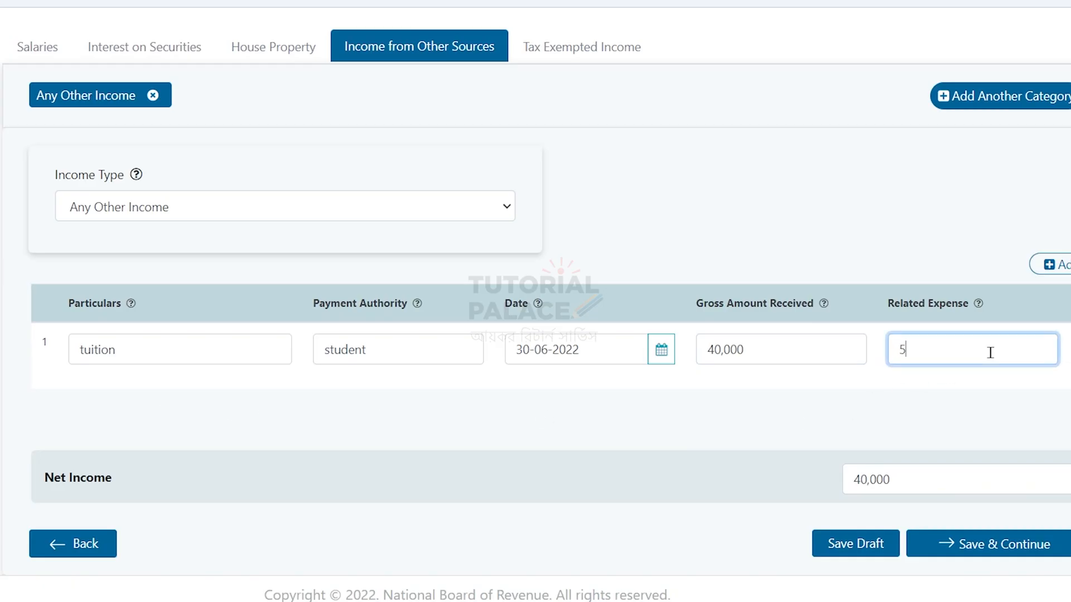
{"action": "type", "text": "000"}
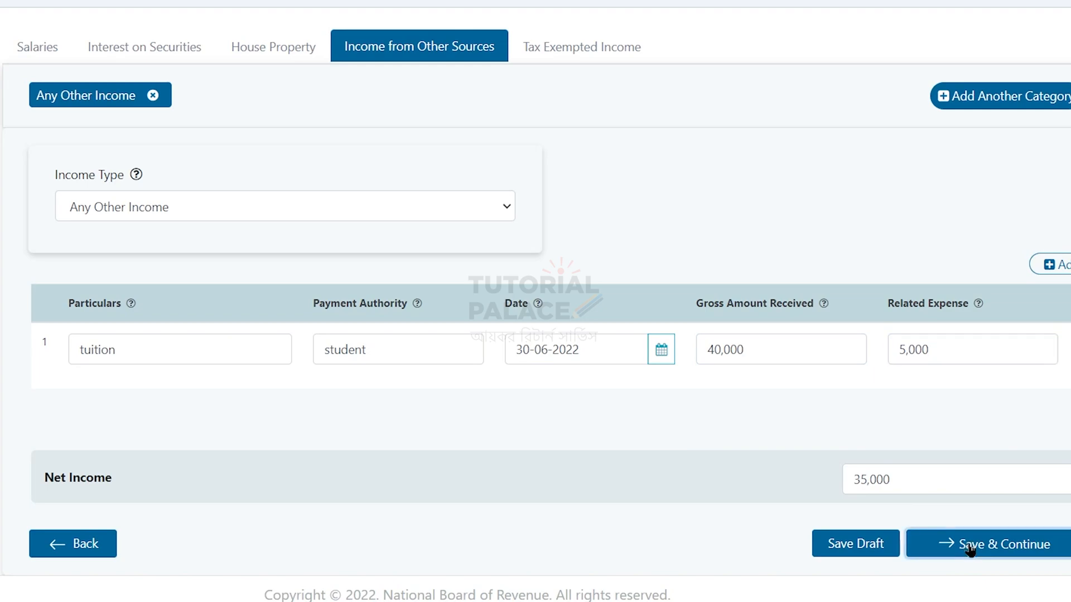
{"action": "left_click", "coordinate": [951, 543]}
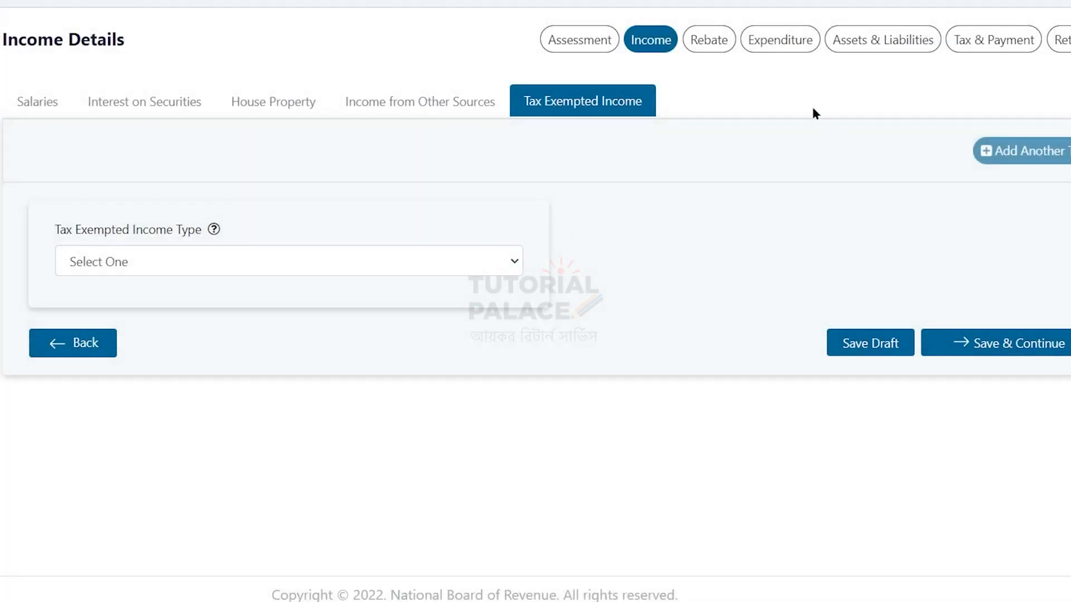
- Reopen Assets & Liabilities, enable Other Receipts as a source of fund, and check the wealth and fund outflow summary
{"action": "left_click", "coordinate": [865, 49]}
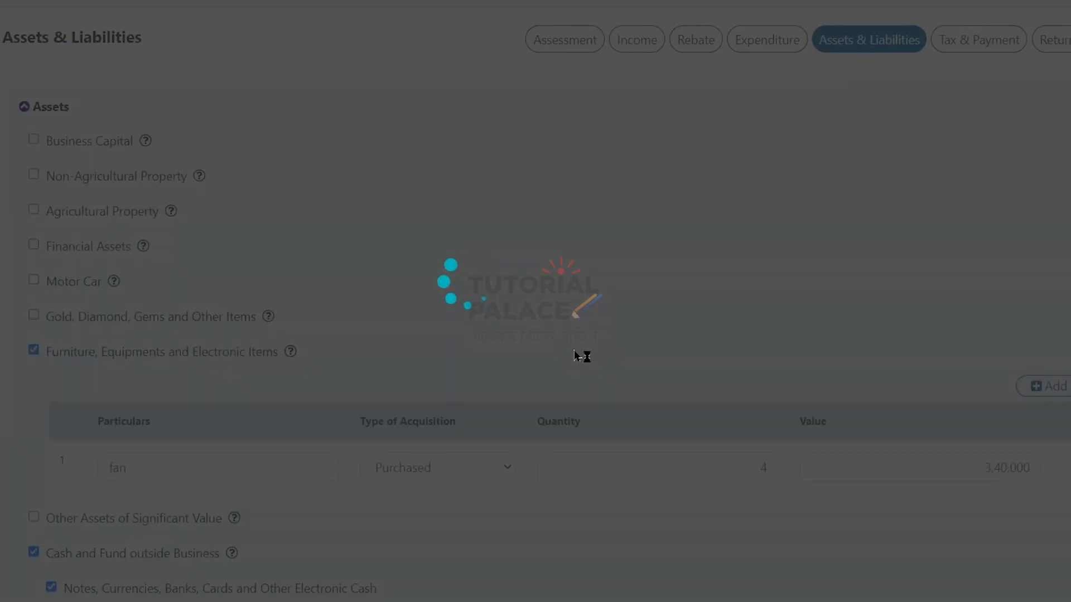
{"action": "scroll", "coordinate": [577, 355], "scroll_direction": "down", "scroll_amount": 2}
{"action": "scroll", "coordinate": [574, 350], "scroll_direction": "down", "scroll_amount": 15}
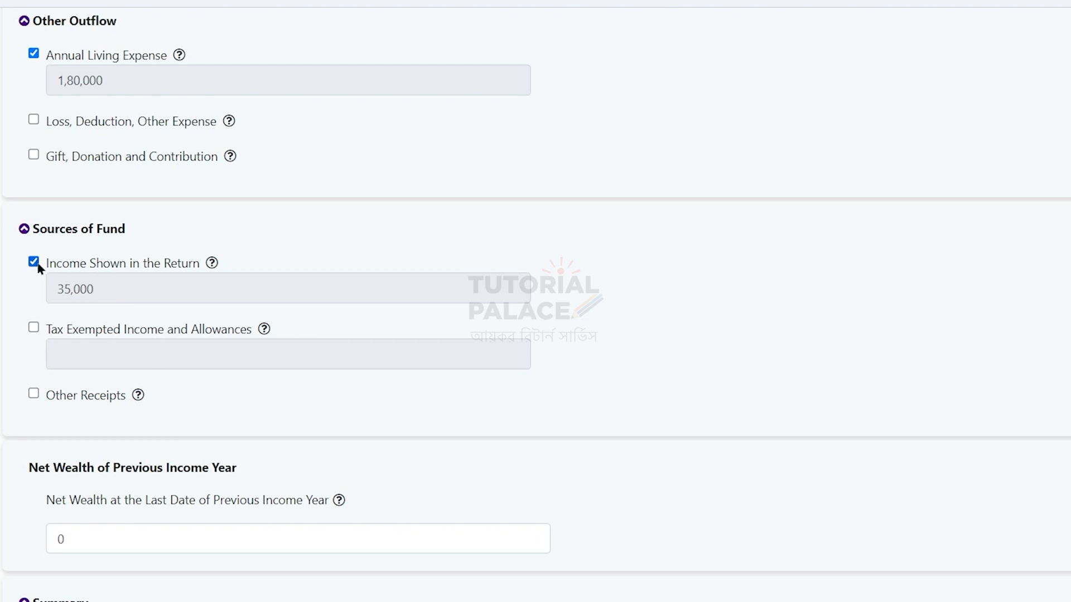
{"action": "left_click", "coordinate": [32, 392]}
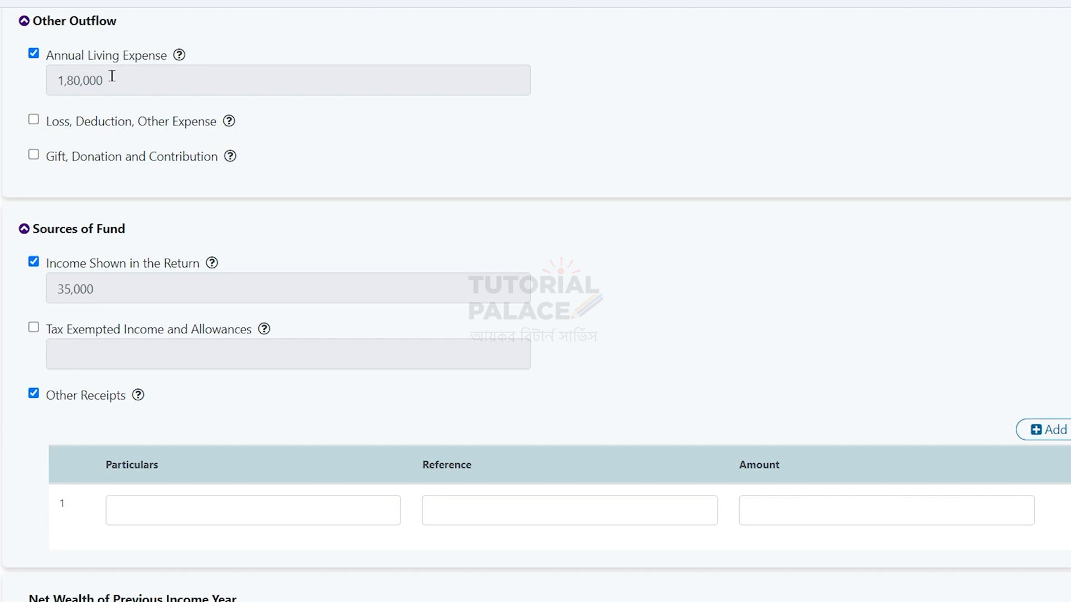
{"action": "scroll", "coordinate": [317, 290], "scroll_direction": "down", "scroll_amount": 12}
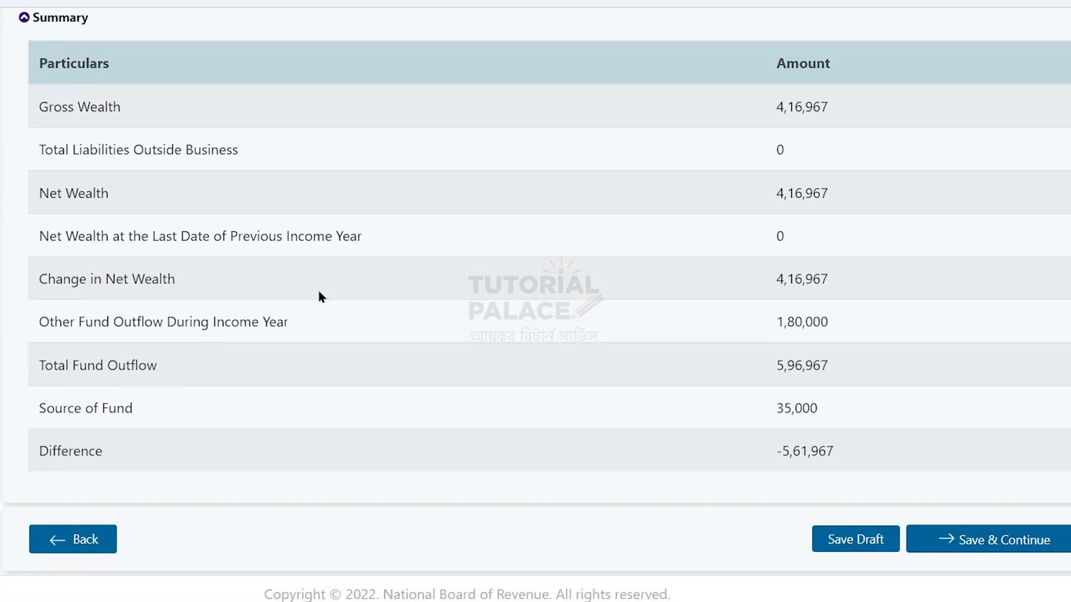
- Exclude the furniture item and the Notes, Currencies, Banks, Cards and Other Electronic Cash entry from the assets, and check the total fund outflow
{"action": "scroll", "coordinate": [319, 292], "scroll_direction": "up", "scroll_amount": 15}
{"action": "scroll", "coordinate": [319, 292], "scroll_direction": "up", "scroll_amount": 3}
{"action": "double_click", "coordinate": [118, 366]}
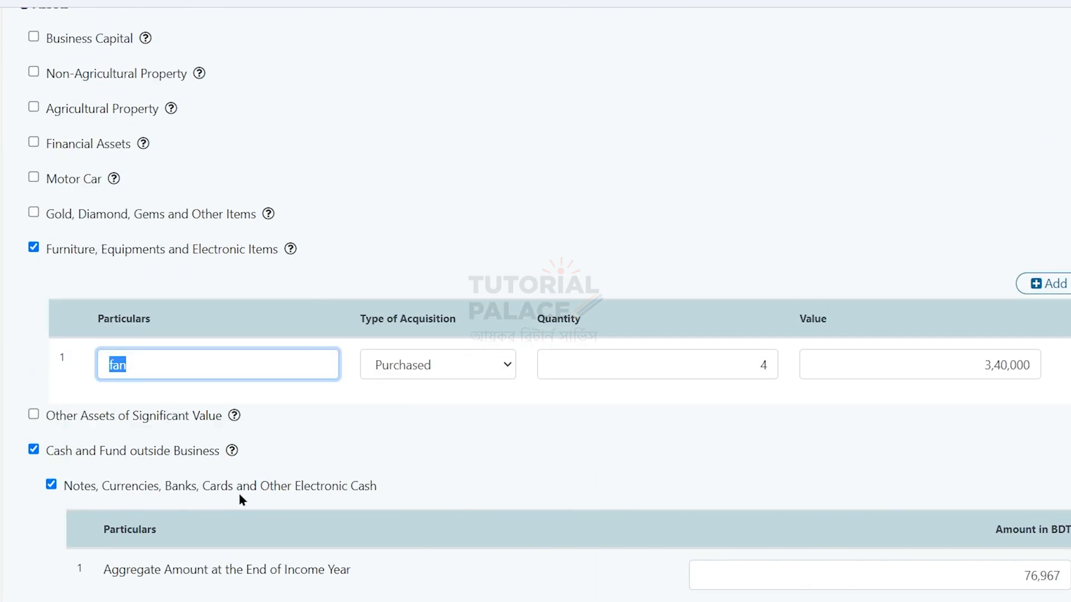
{"action": "scroll", "coordinate": [239, 490], "scroll_direction": "down", "scroll_amount": 3}
{"action": "left_click", "coordinate": [1008, 370]}
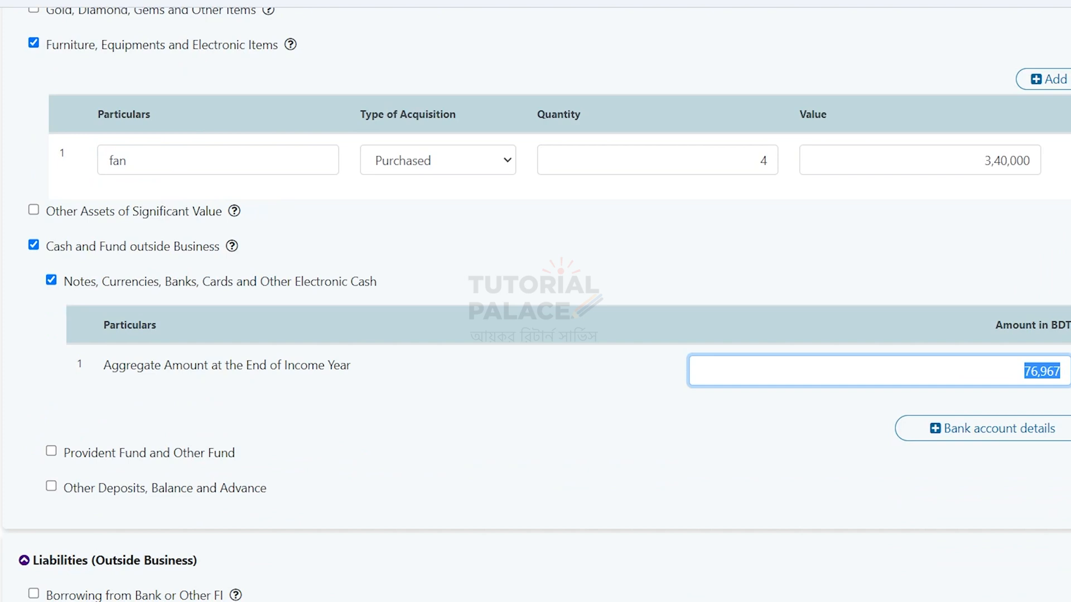
{"action": "left_click", "coordinate": [53, 282]}
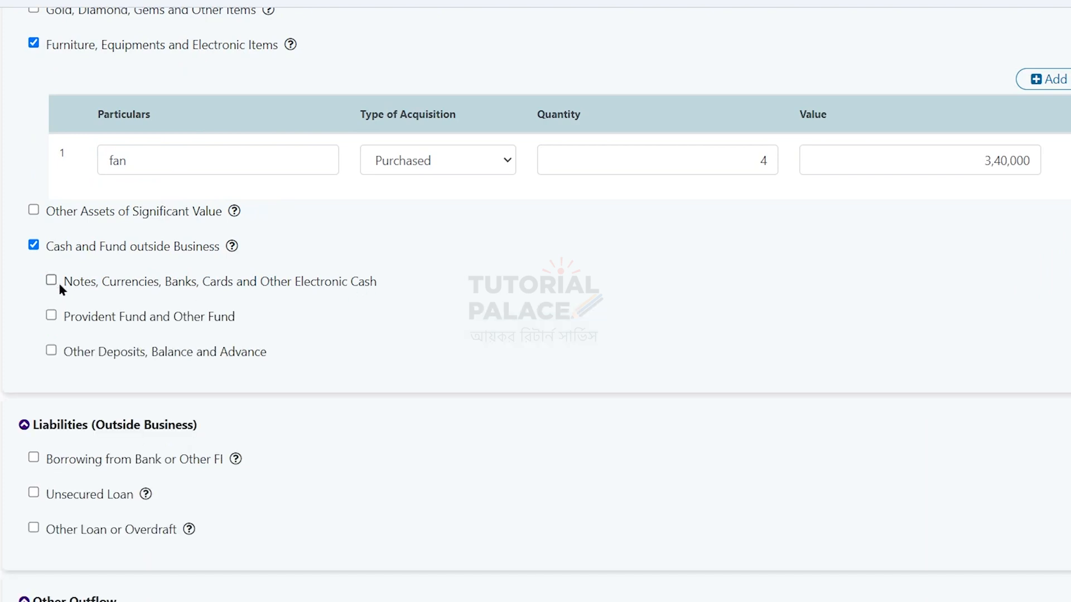
{"action": "scroll", "coordinate": [321, 335], "scroll_direction": "down", "scroll_amount": 10}
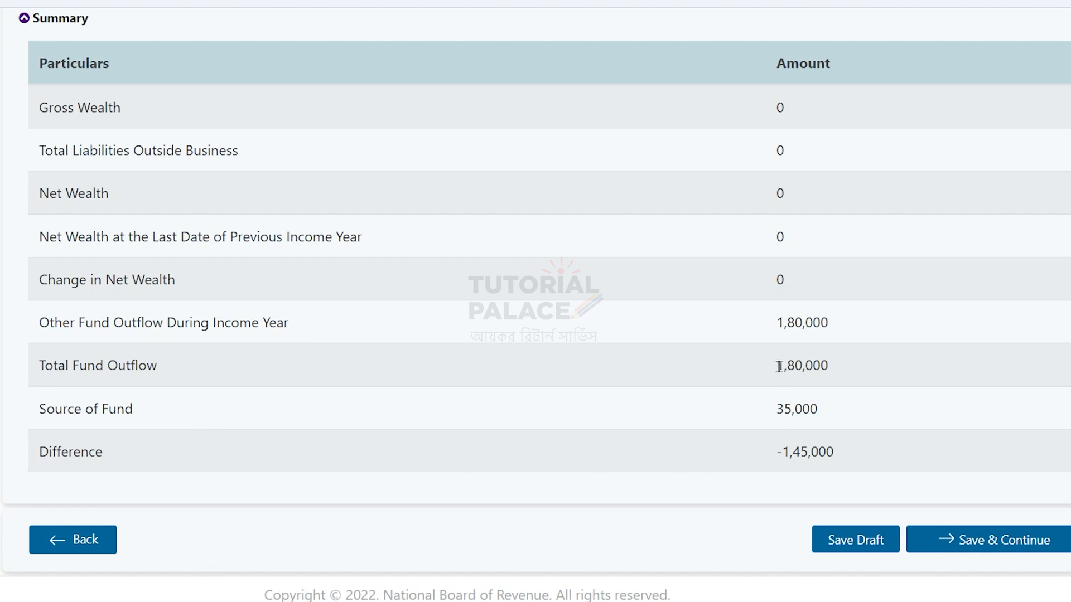
{"action": "left_click_drag", "start_coordinate": [780, 366], "coordinate": [888, 372]}
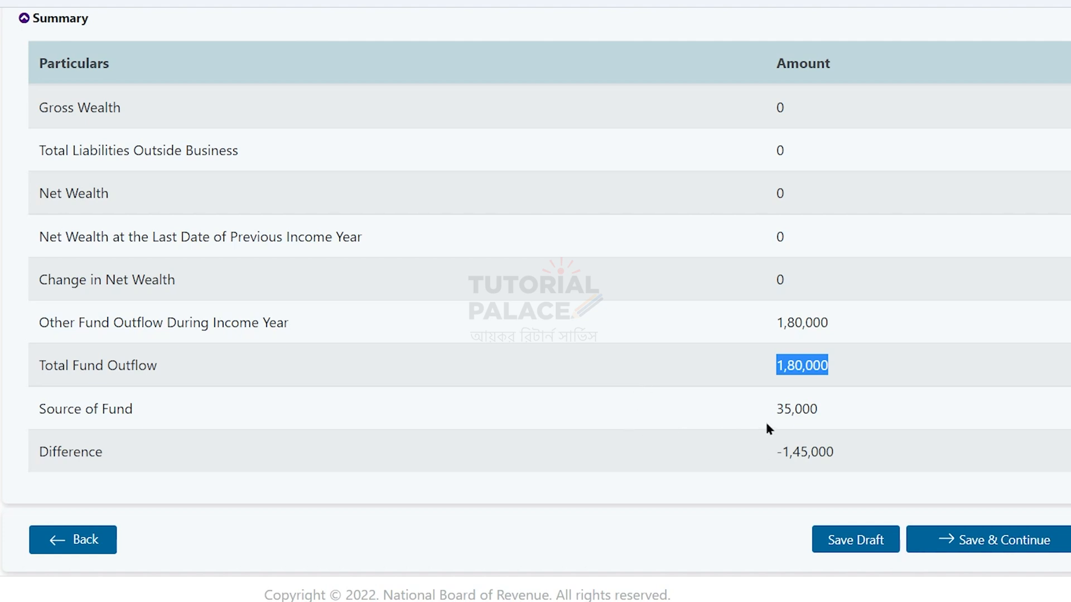
- Fill in the first Other Receipts row under Sources of Fund with Cash Tk as the particulars and Father as the reference
{"action": "scroll", "coordinate": [708, 448], "scroll_direction": "up", "scroll_amount": 3}
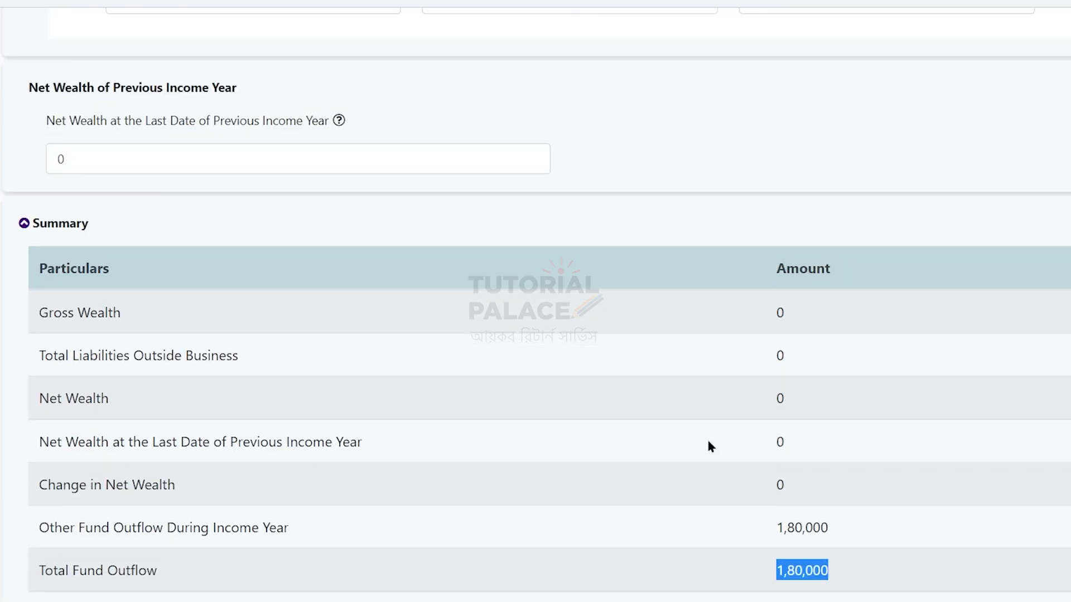
{"action": "scroll", "coordinate": [708, 441], "scroll_direction": "up", "scroll_amount": 3}
{"action": "scroll", "coordinate": [708, 446], "scroll_direction": "up", "scroll_amount": 3}
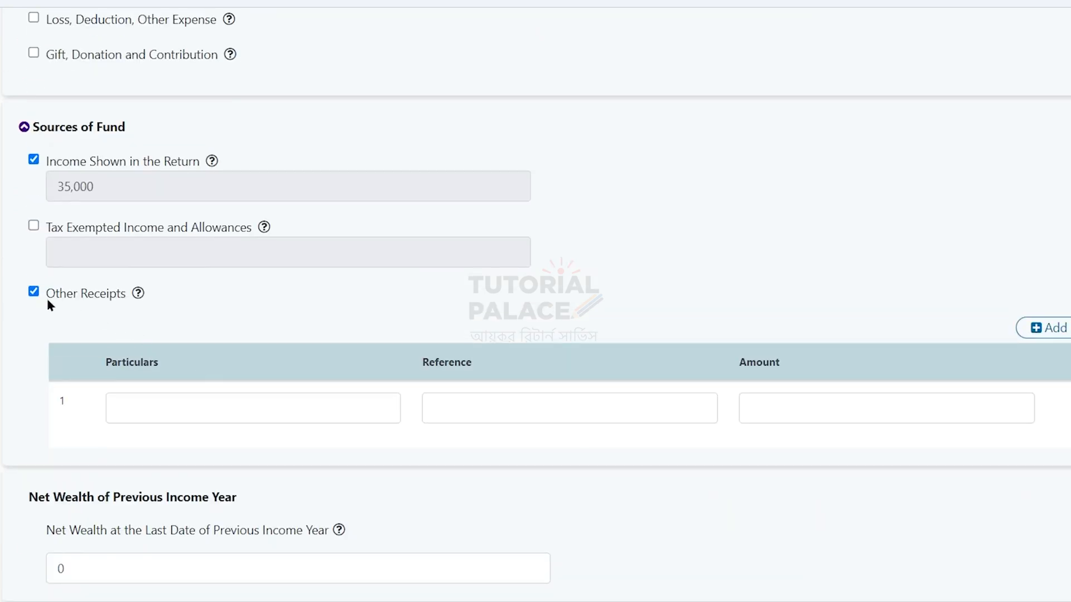
{"action": "mouse_move", "coordinate": [139, 299]}
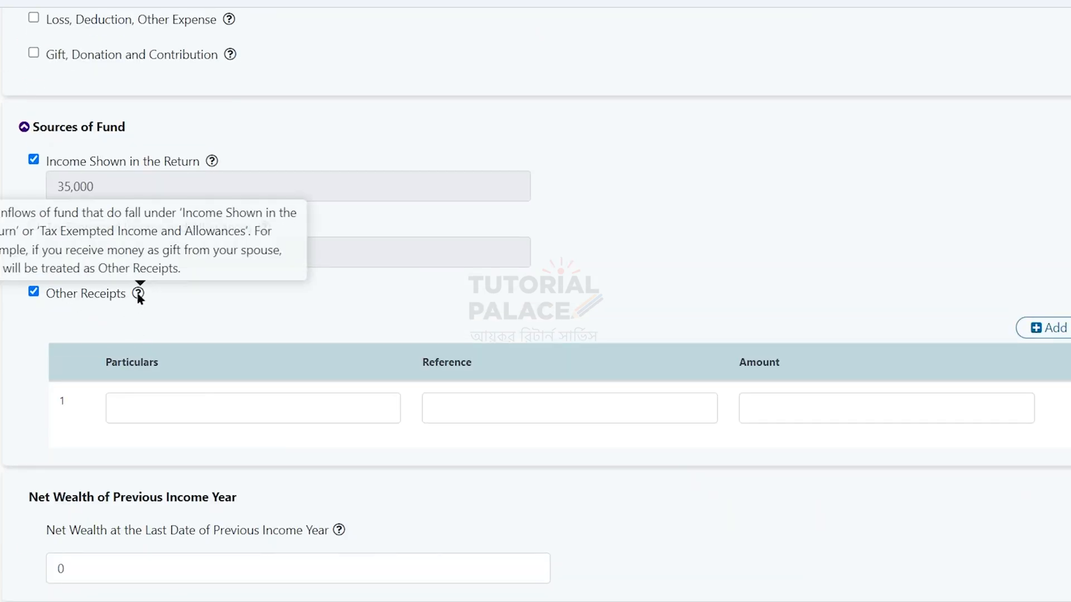
{"action": "left_click", "coordinate": [180, 400]}
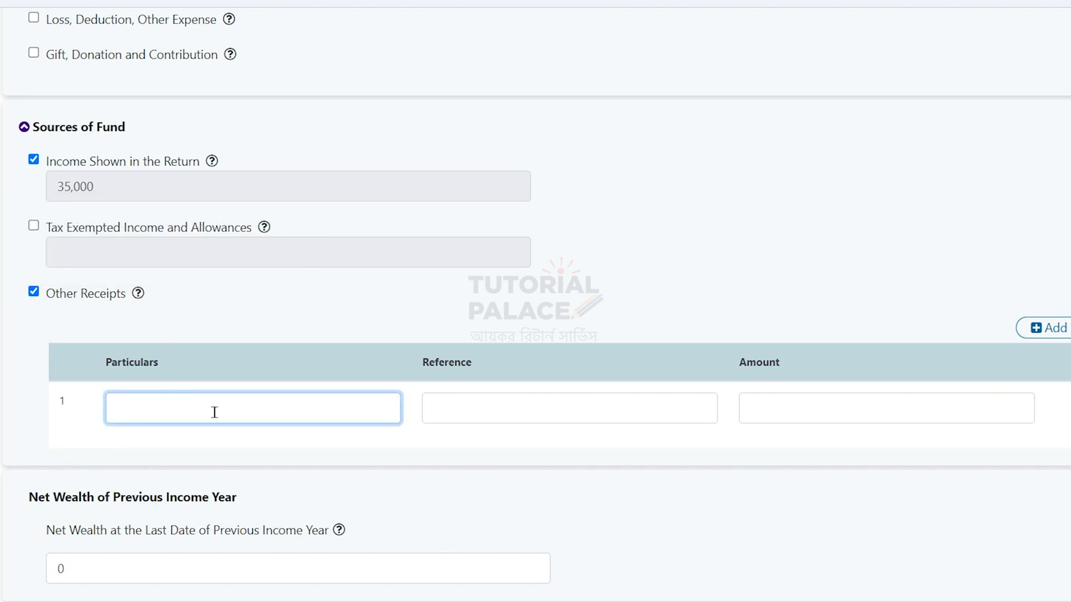
{"action": "type", "text": "Cash Tk"}
{"action": "left_click", "coordinate": [481, 408]}
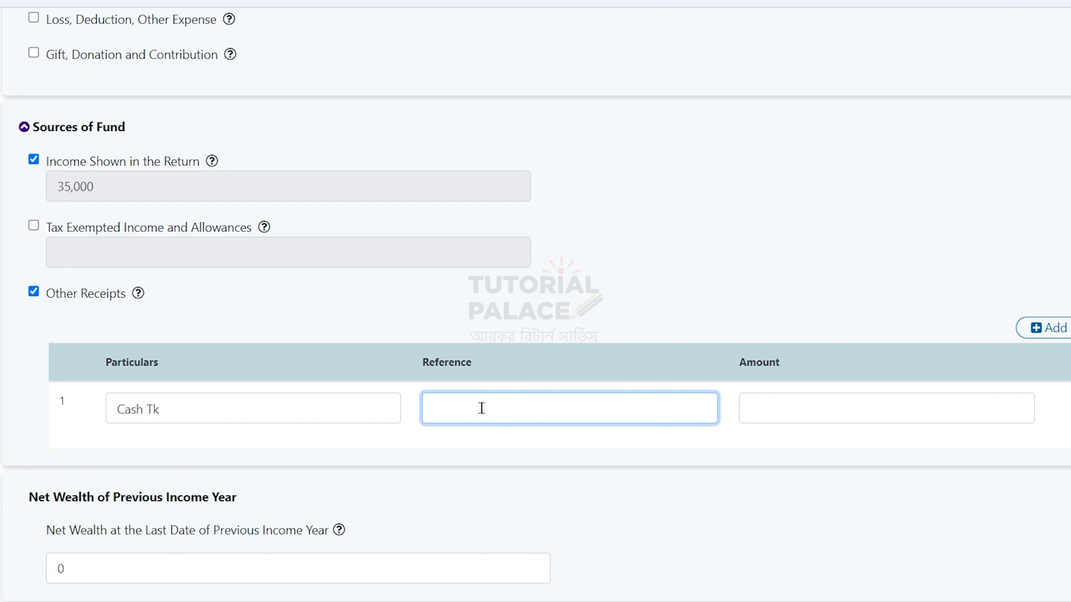
{"action": "type", "text": "Father"}
{"action": "left_click", "coordinate": [797, 412]}
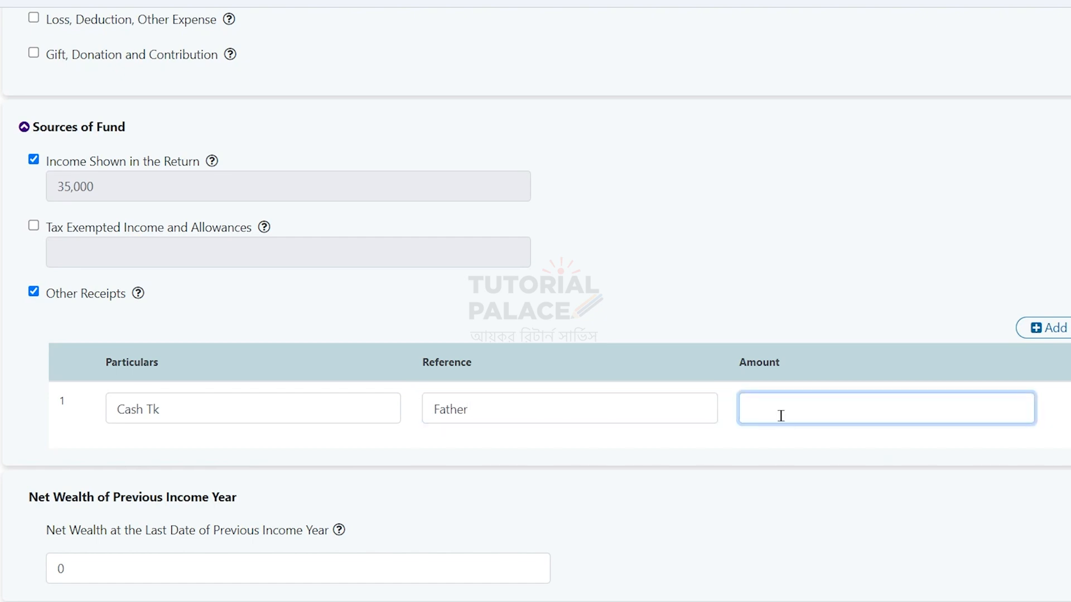
- Check the difference in the summary and set the amount received from Father to 1,45,000 under Other Receipts
{"action": "scroll", "coordinate": [338, 385], "scroll_direction": "down", "scroll_amount": 10}
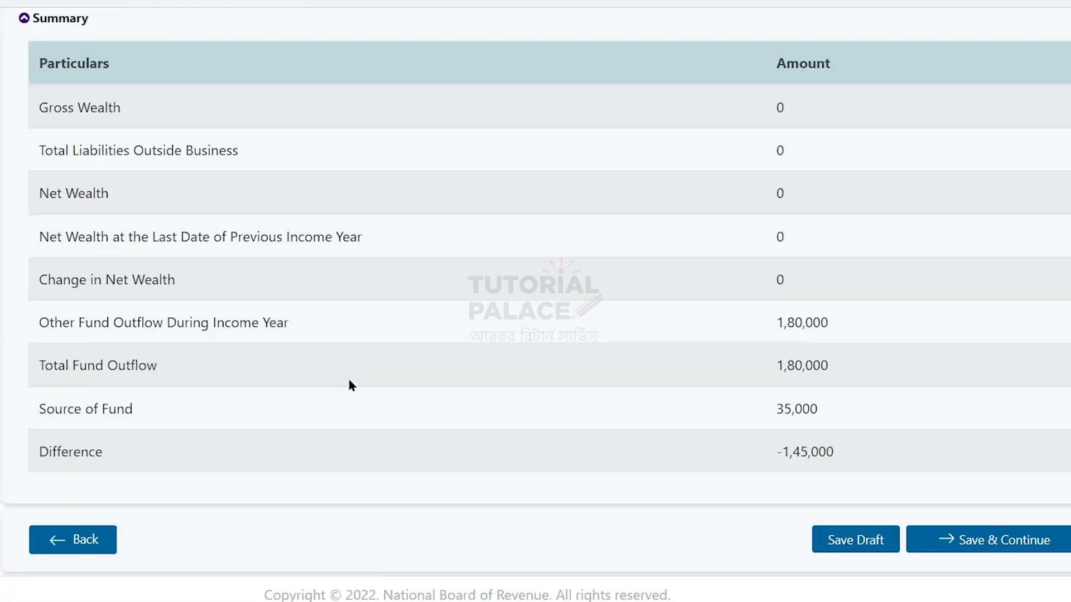
{"action": "left_click_drag", "start_coordinate": [842, 451], "coordinate": [796, 457]}
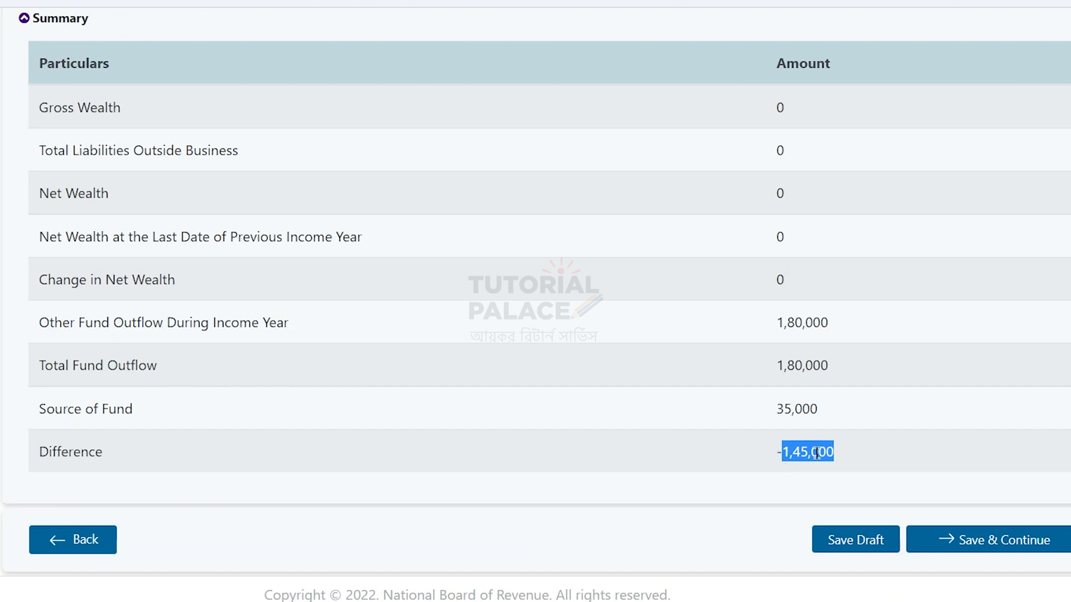
{"action": "scroll", "coordinate": [860, 436], "scroll_direction": "up", "scroll_amount": 10}
{"action": "left_click", "coordinate": [784, 412]}
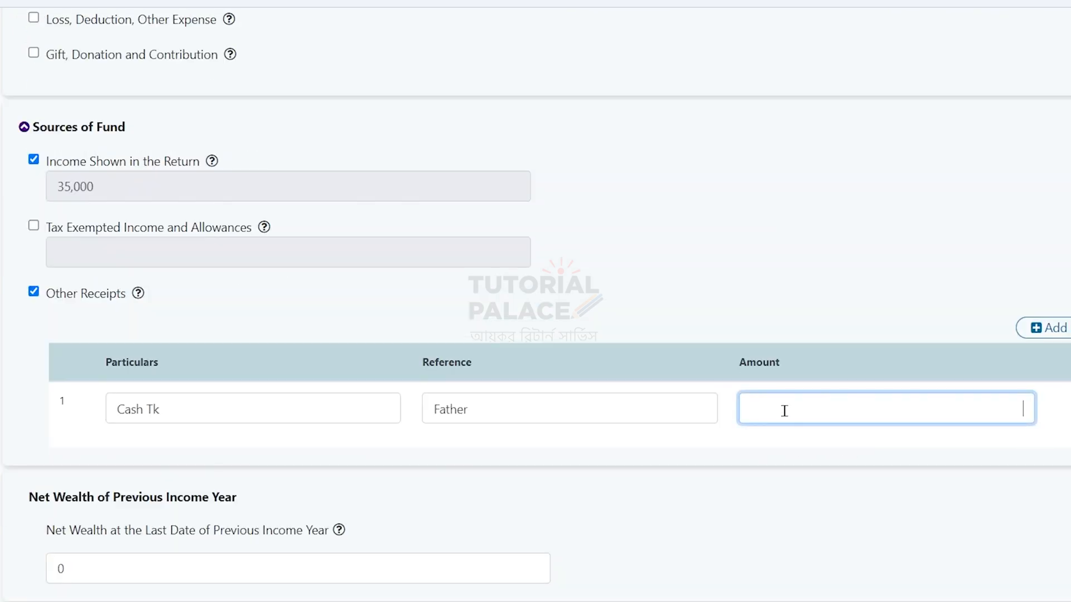
{"action": "type", "text": "1,45,000"}
{"action": "left_click", "coordinate": [795, 500]}
{"action": "scroll", "coordinate": [795, 497], "scroll_direction": "down", "scroll_amount": 10}
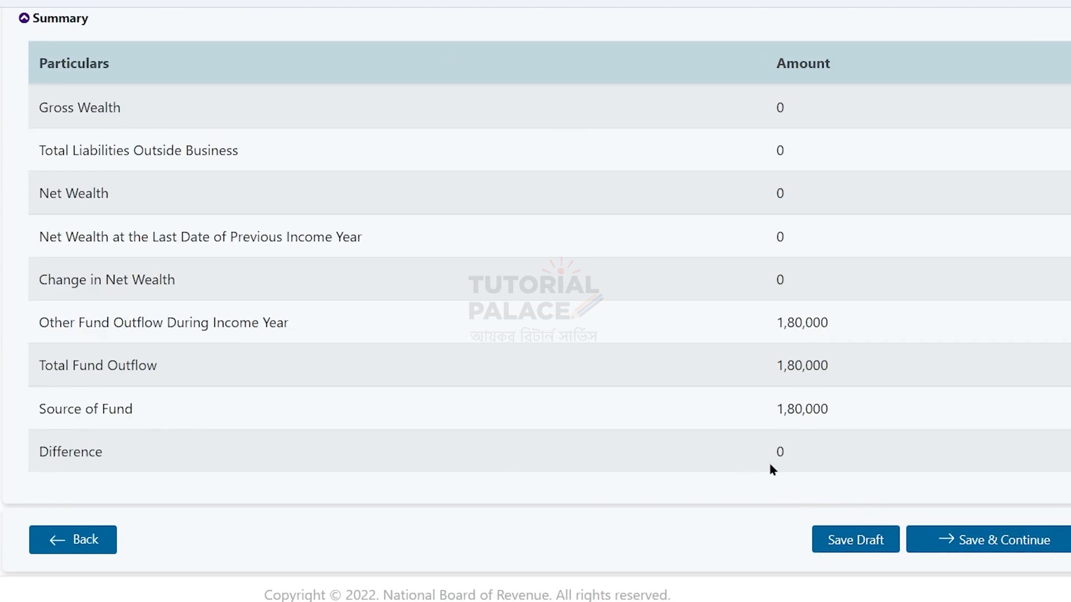
- Save the assets and liabilities, continue to Tax & Payment, and review the total income, tax computation and final payable amounts
{"action": "left_click", "coordinate": [987, 540]}
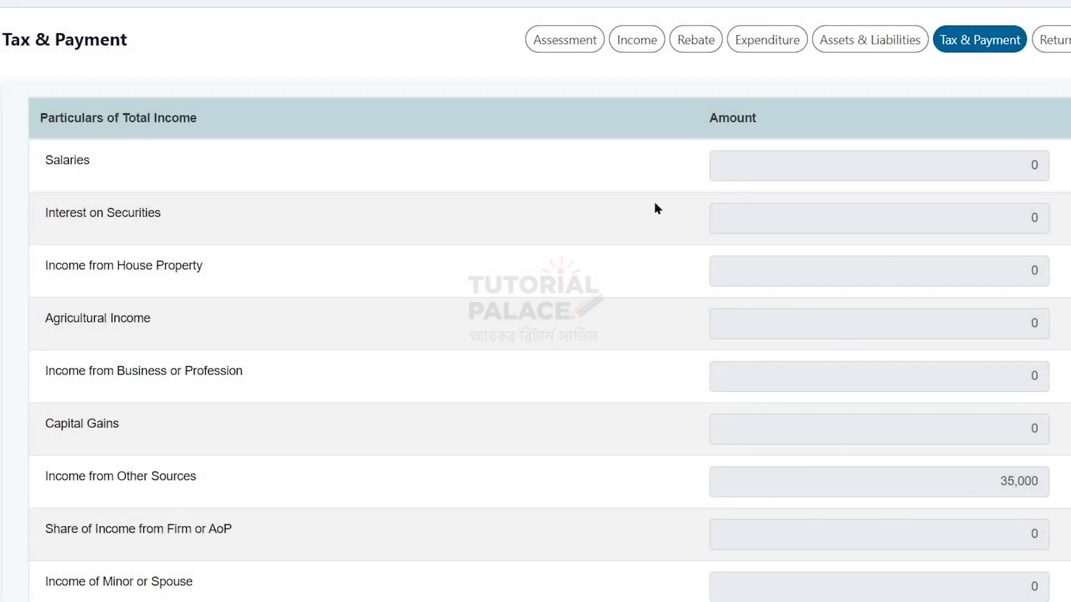
{"action": "scroll", "coordinate": [927, 256], "scroll_direction": "down", "scroll_amount": 6}
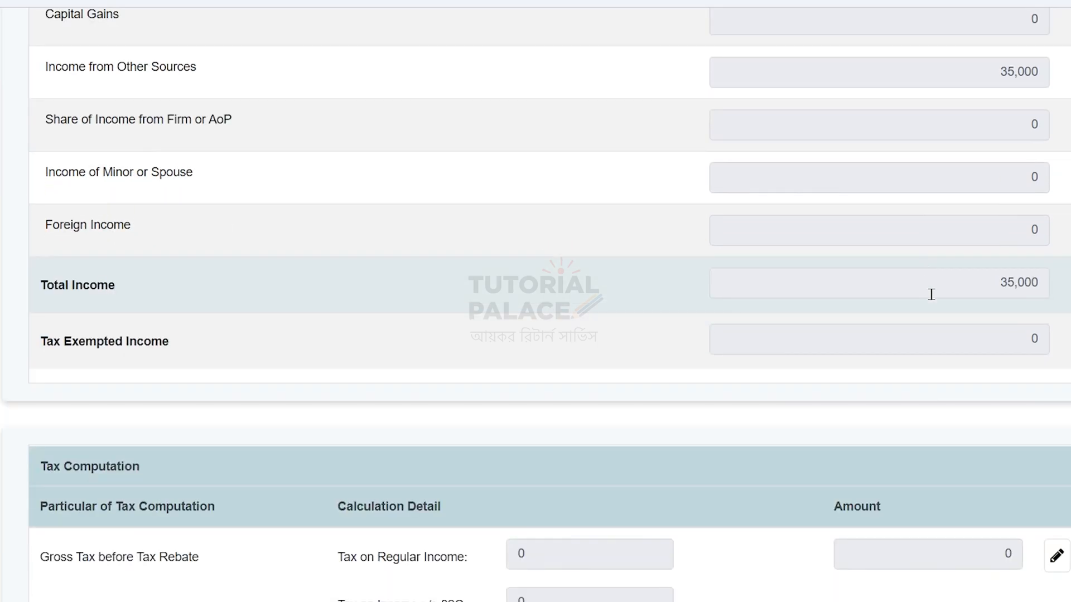
{"action": "scroll", "coordinate": [942, 337], "scroll_direction": "down", "scroll_amount": 15}
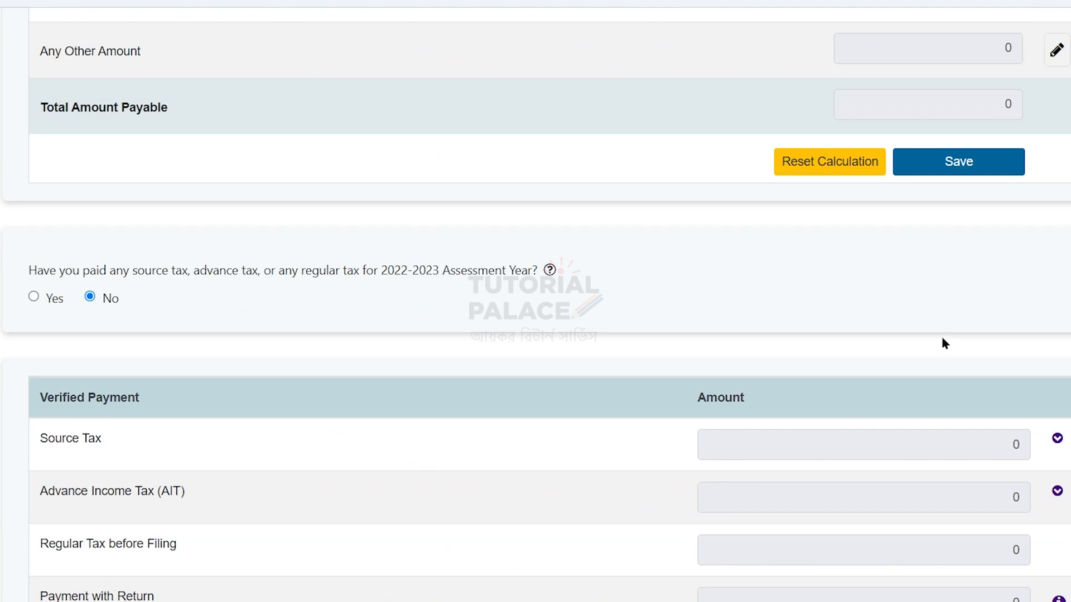
{"action": "scroll", "coordinate": [944, 343], "scroll_direction": "up", "scroll_amount": 13}
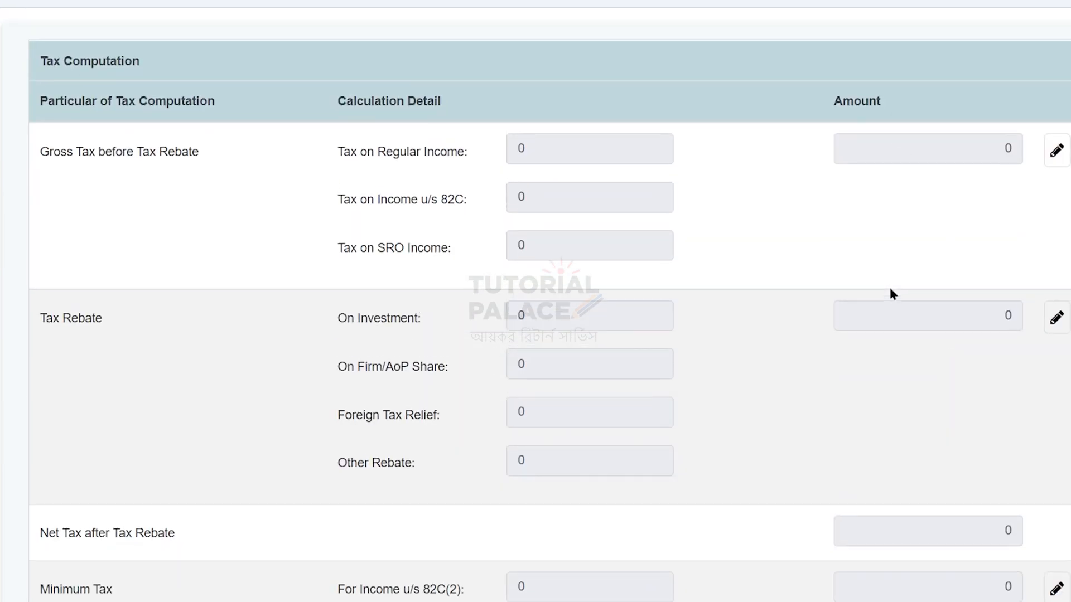
{"action": "scroll", "coordinate": [889, 285], "scroll_direction": "up", "scroll_amount": 6}
{"action": "scroll", "coordinate": [975, 328], "scroll_direction": "down", "scroll_amount": 19}
{"action": "scroll", "coordinate": [976, 335], "scroll_direction": "down", "scroll_amount": 9}
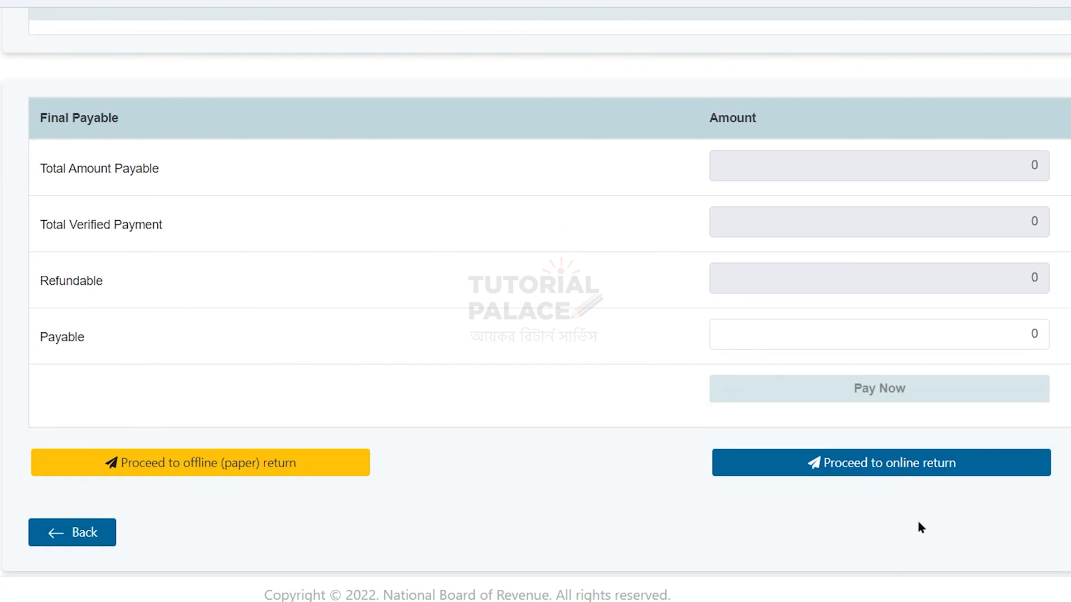
- Proceed to the online return and review the generated return form through to its verification section
{"action": "left_click", "coordinate": [915, 473]}
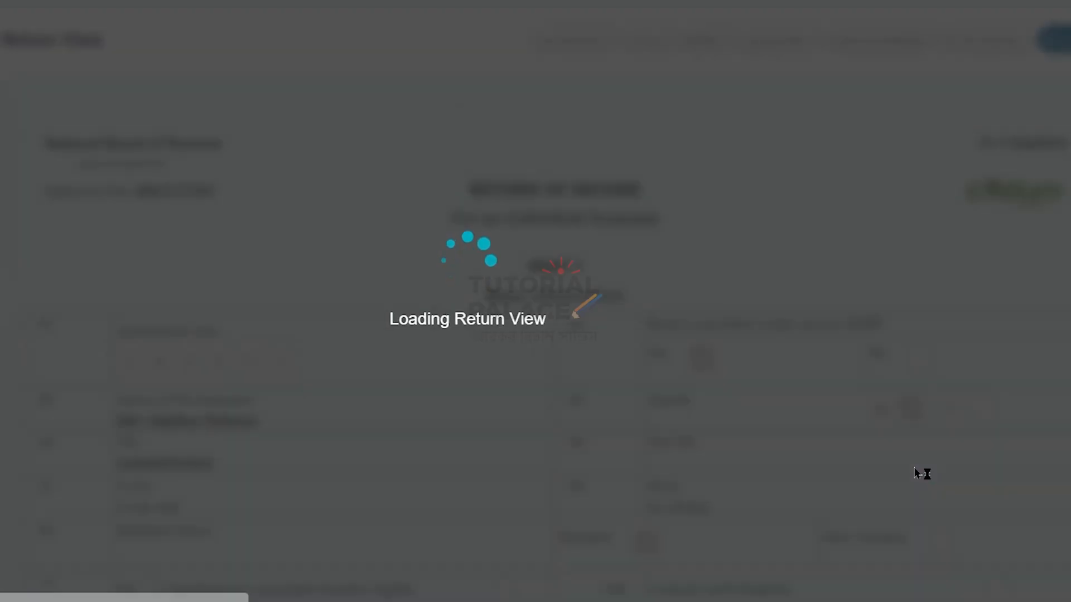
{"action": "scroll", "coordinate": [916, 416], "scroll_direction": "down", "scroll_amount": 20}
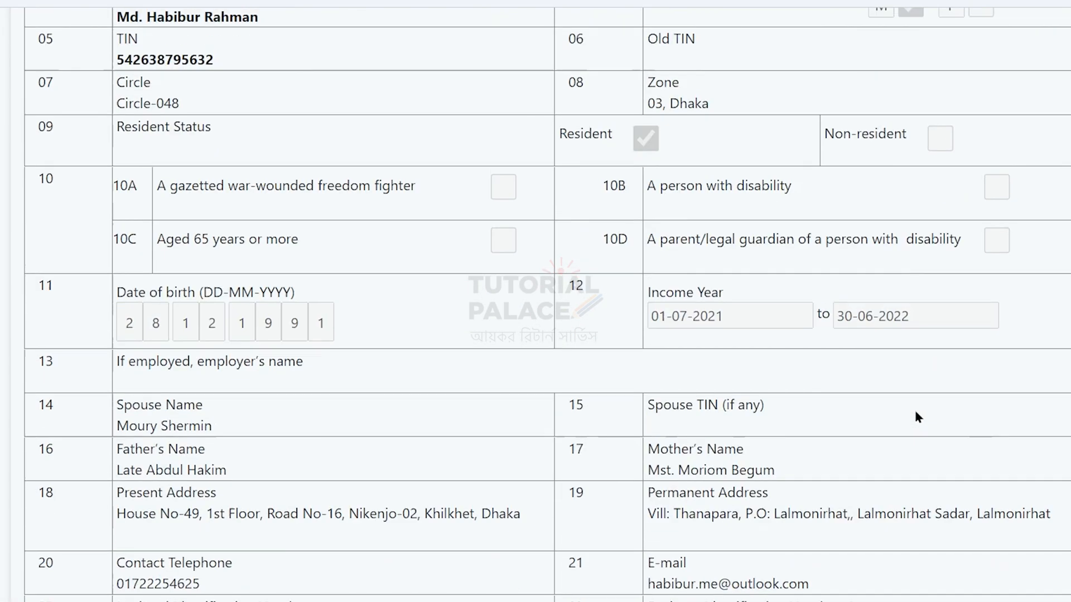
{"action": "scroll", "coordinate": [980, 408], "scroll_direction": "down", "scroll_amount": 6}
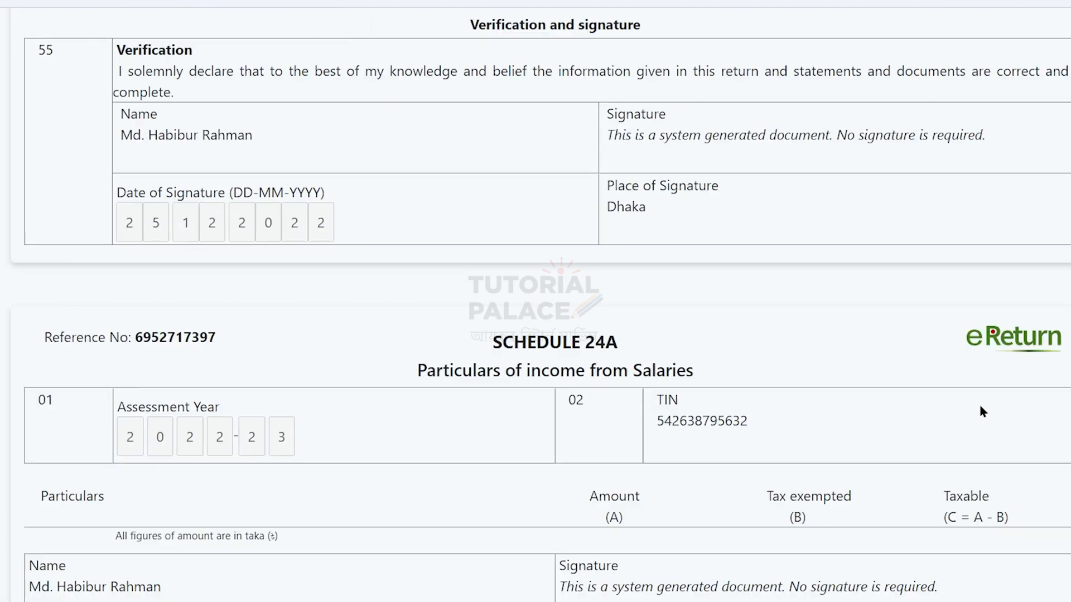
{"action": "scroll", "coordinate": [980, 407], "scroll_direction": "down", "scroll_amount": 20}
{"action": "scroll", "coordinate": [981, 410], "scroll_direction": "down", "scroll_amount": 20}
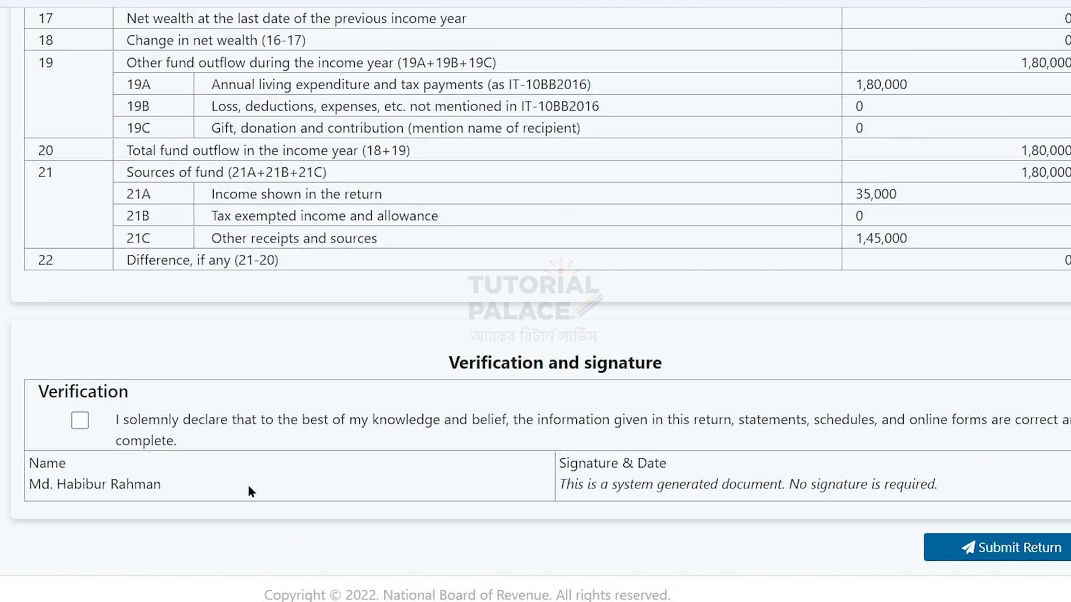
- Accept the verification declaration and submit the return, confirming the submission
{"action": "left_click", "coordinate": [79, 421]}
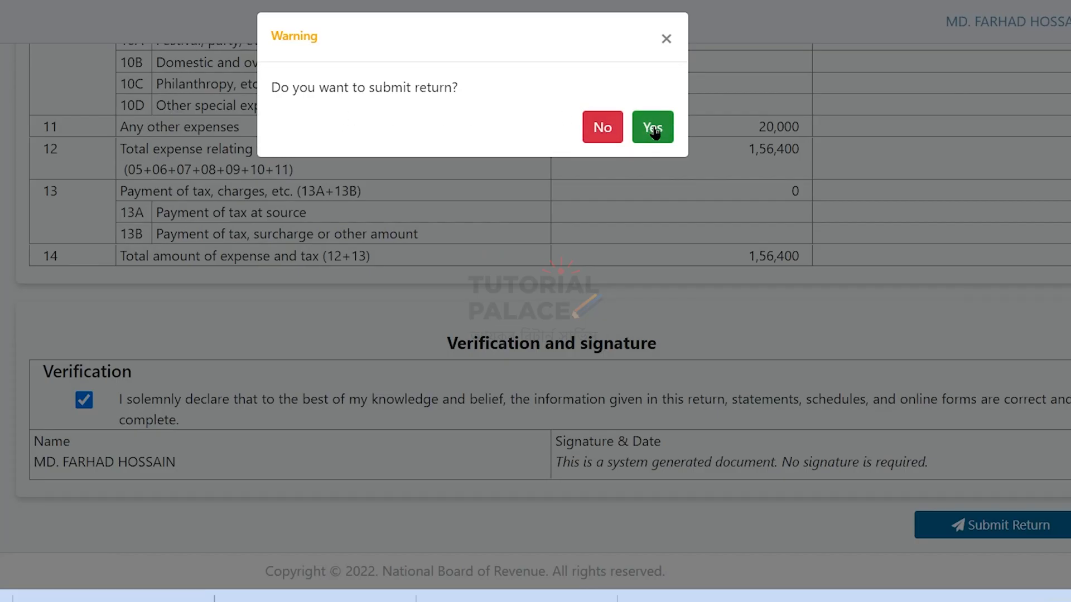
{"action": "left_click", "coordinate": [653, 127]}
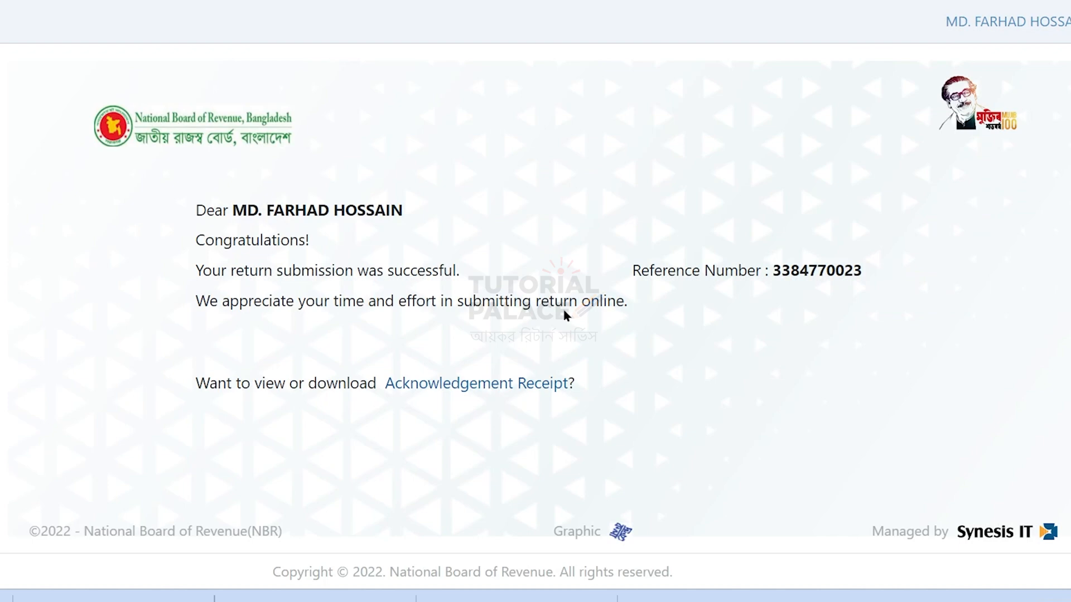
- Open the Acknowledgement Receipt of the submitted return and read through its details
{"action": "left_click", "coordinate": [530, 385]}
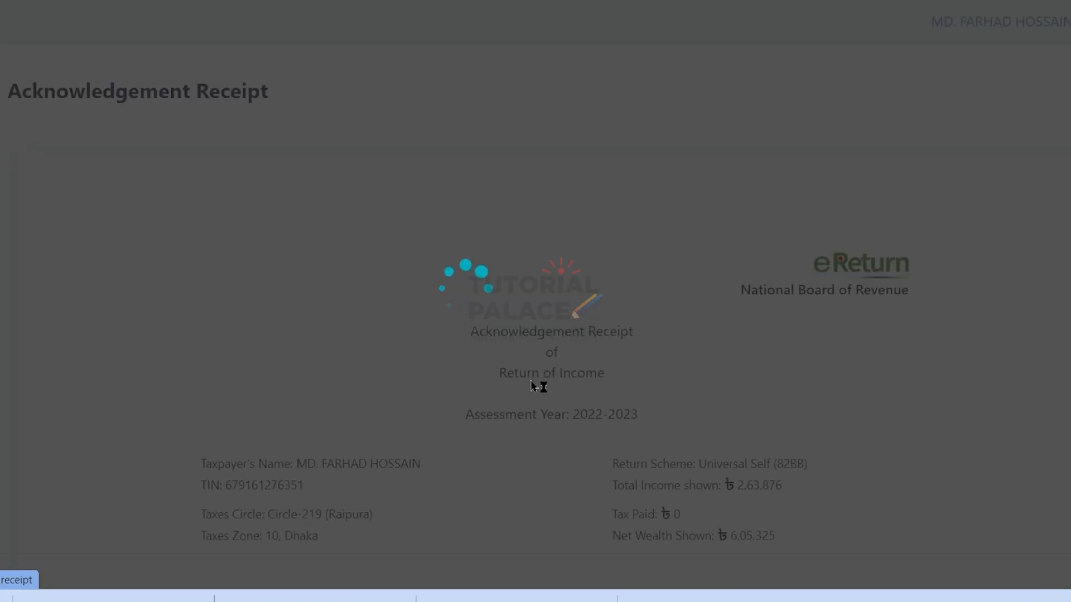
{"action": "scroll", "coordinate": [747, 282], "scroll_direction": "down", "scroll_amount": 8}
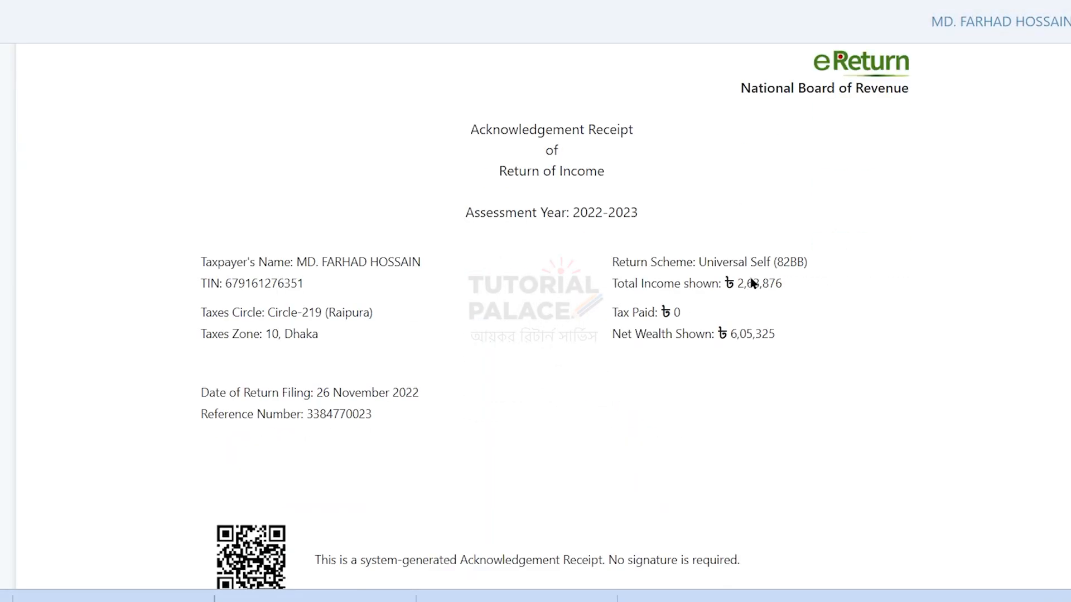
{"action": "scroll", "coordinate": [750, 276], "scroll_direction": "up", "scroll_amount": 8}
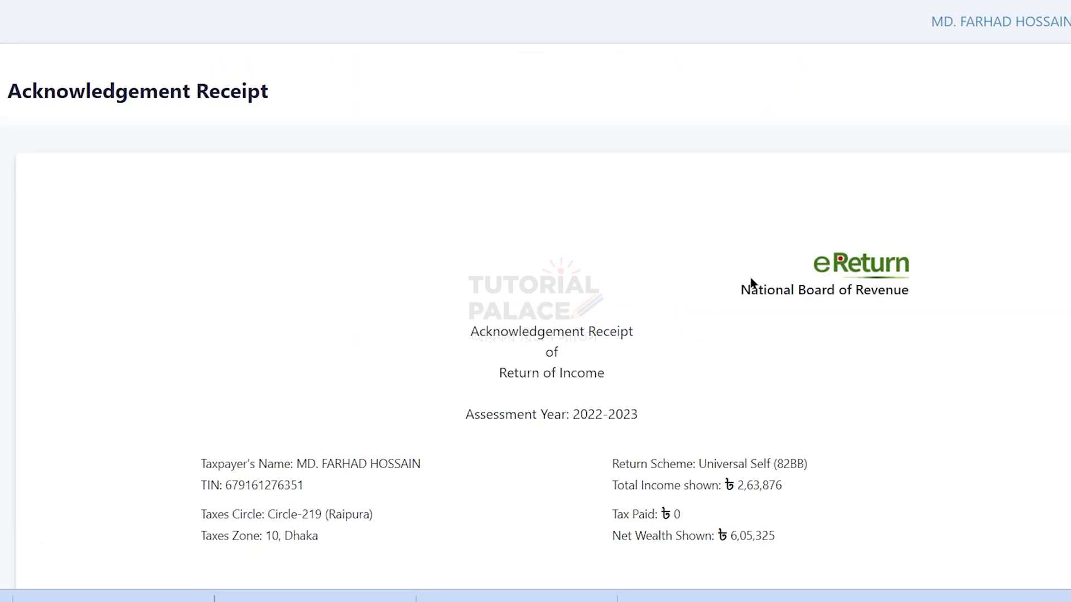
{"action": "scroll", "coordinate": [750, 283], "scroll_direction": "down", "scroll_amount": 4}
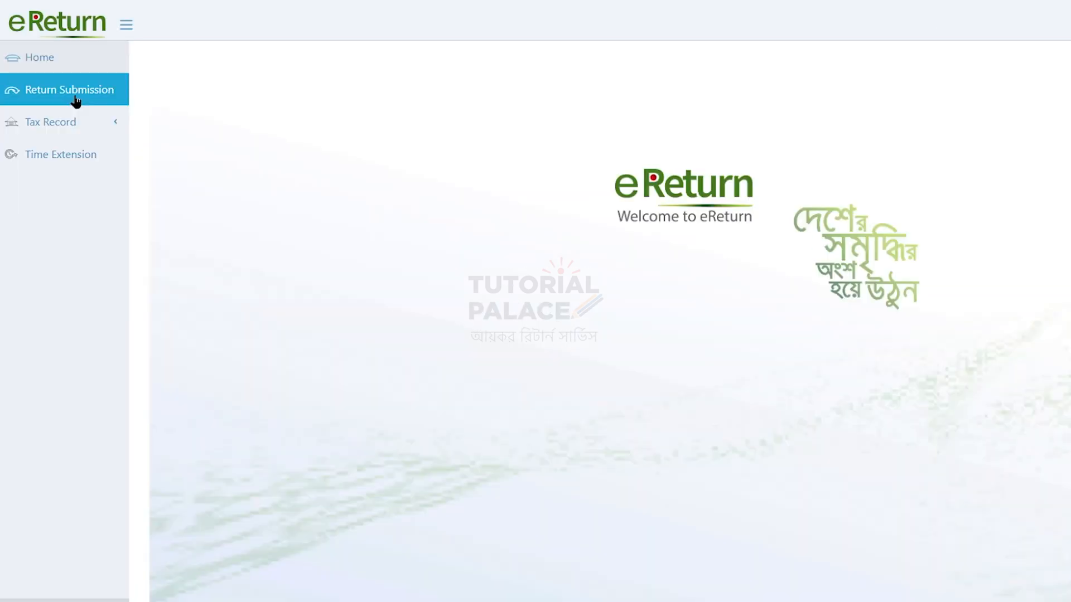
- View the TIN Certificate, Tax Certificate and Acknowledgement receipt among the tax records
{"action": "left_click", "coordinate": [119, 126]}
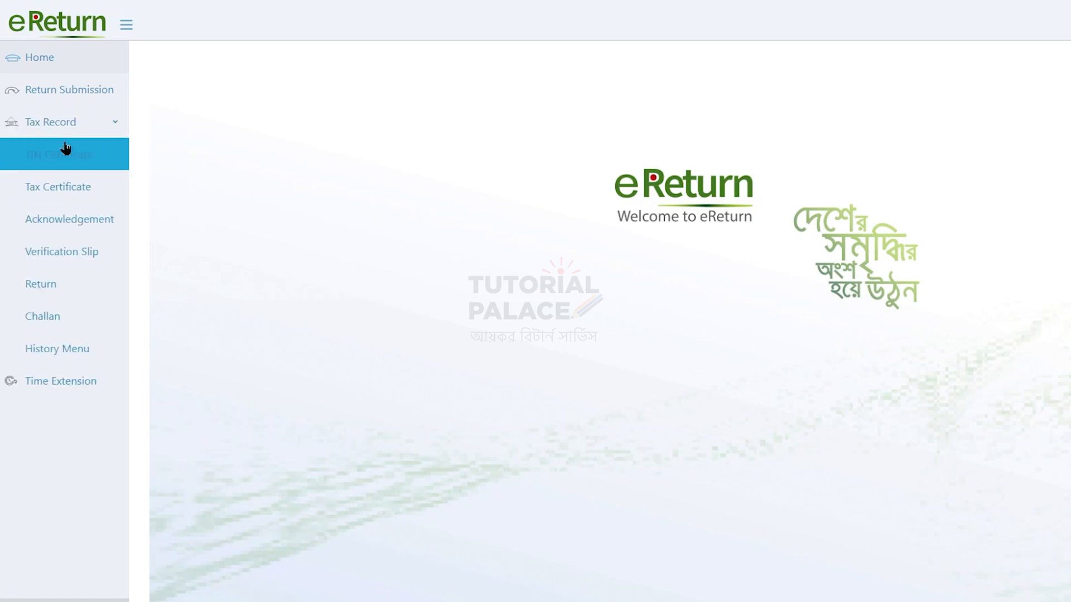
{"action": "left_click", "coordinate": [62, 164]}
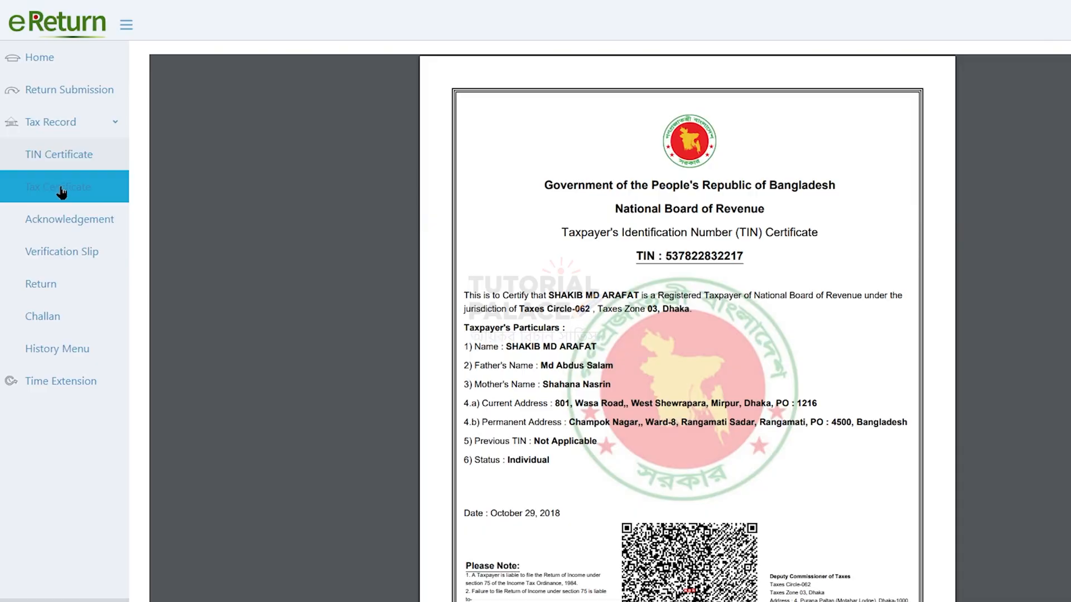
{"action": "left_click", "coordinate": [62, 190]}
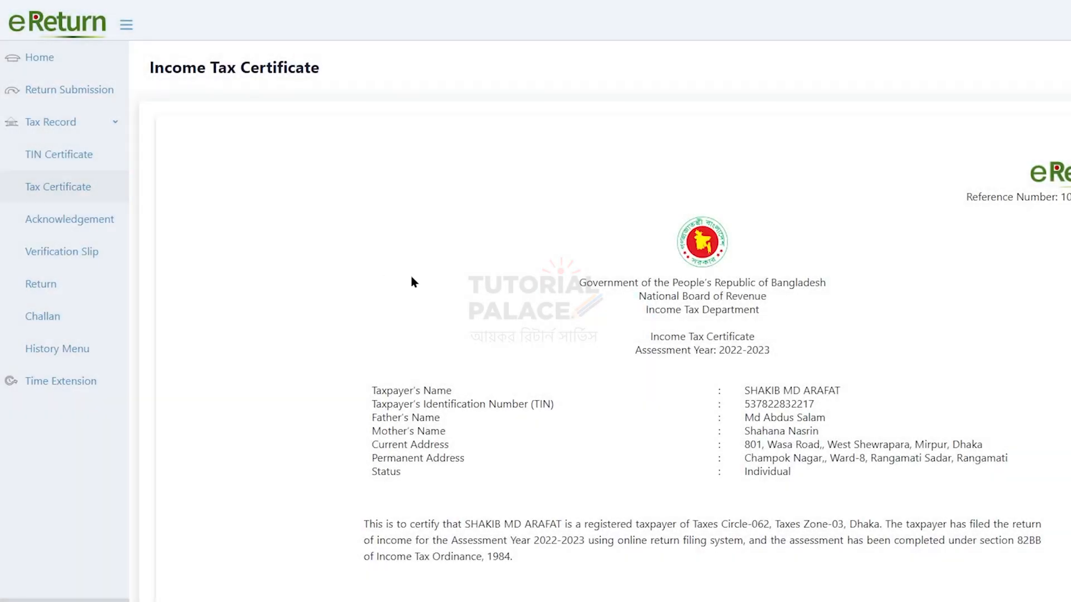
{"action": "scroll", "coordinate": [411, 277], "scroll_direction": "down", "scroll_amount": 3}
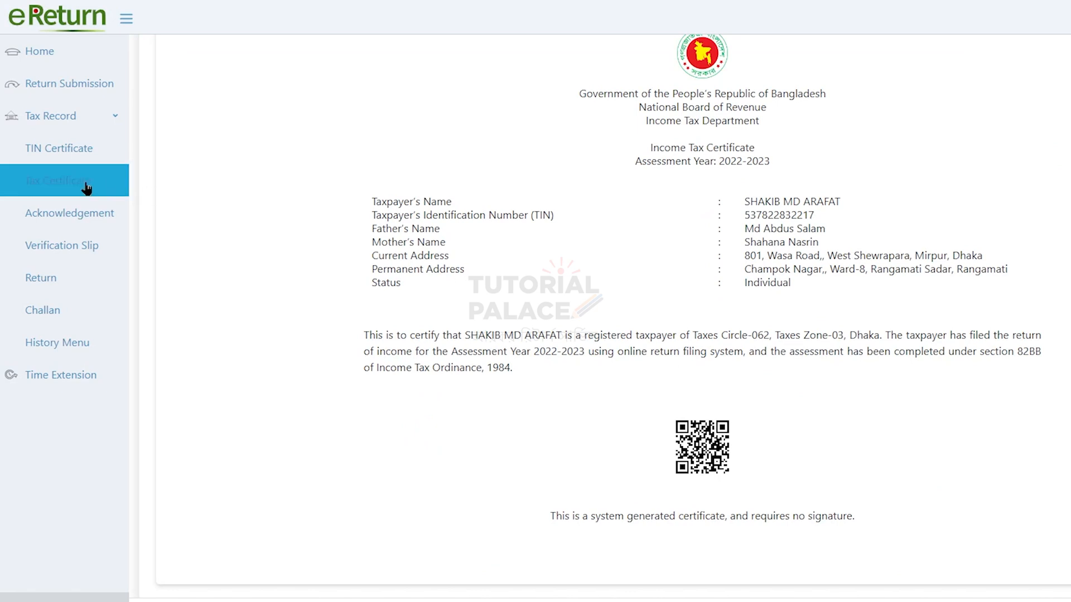
{"action": "left_click", "coordinate": [72, 222]}
{"action": "scroll", "coordinate": [742, 433], "scroll_direction": "down", "scroll_amount": 3}
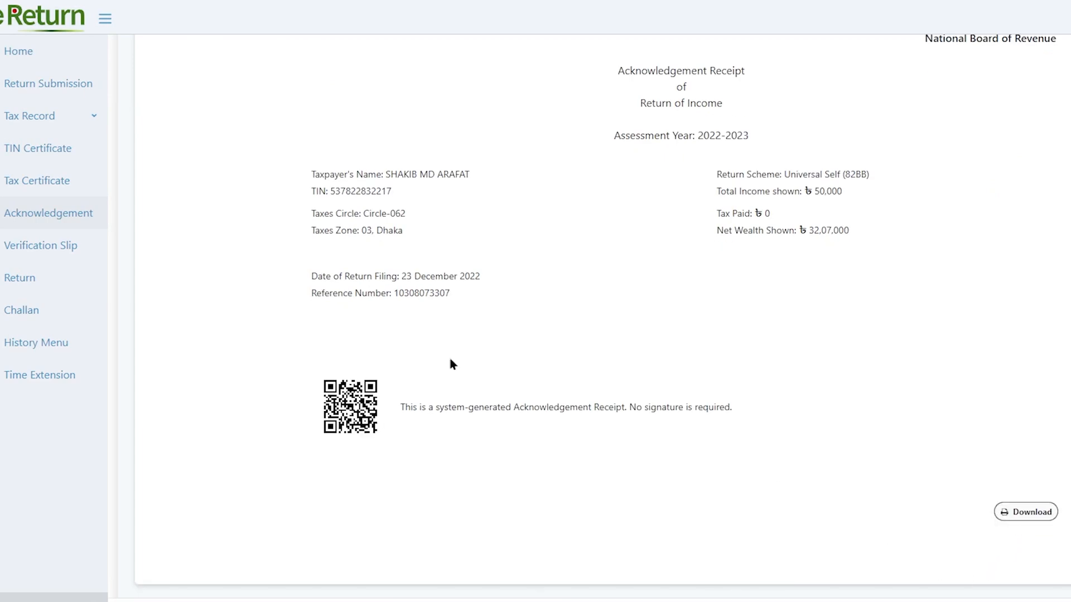
- View the verification slip proving submission of the return for assessment year 2022-2023 and read through it
{"action": "left_click", "coordinate": [44, 247]}
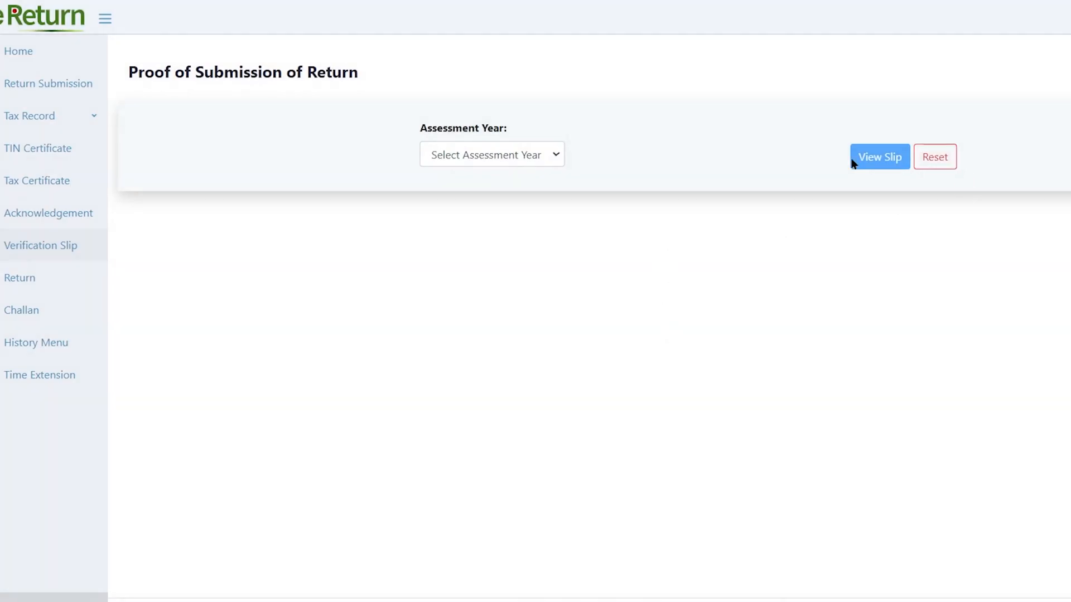
{"action": "left_click", "coordinate": [553, 156]}
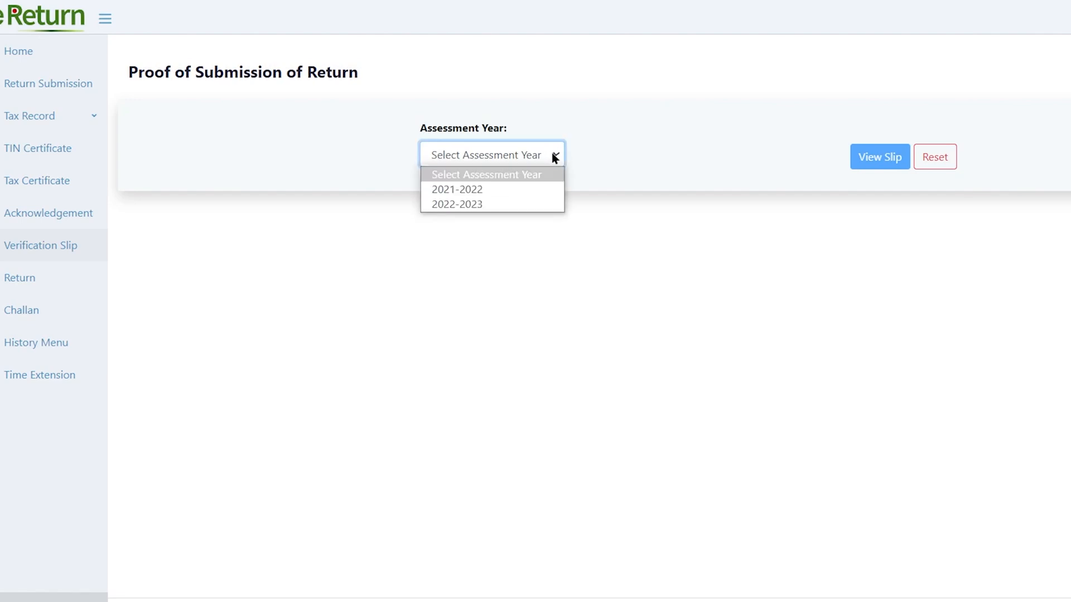
{"action": "left_click", "coordinate": [485, 205]}
{"action": "left_click", "coordinate": [881, 166]}
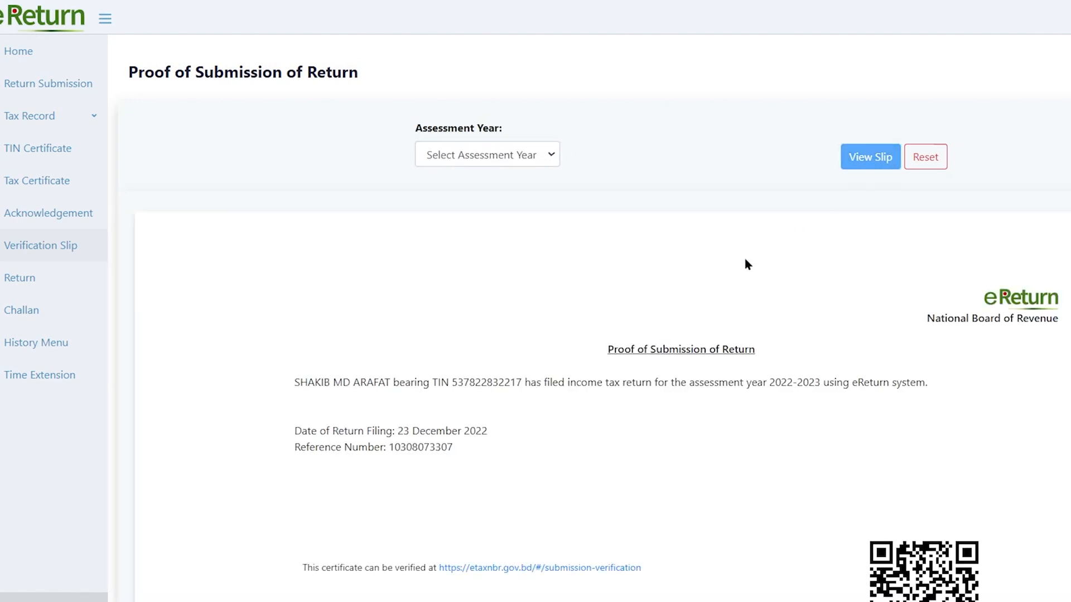
{"action": "scroll", "coordinate": [744, 258], "scroll_direction": "down", "scroll_amount": 4}
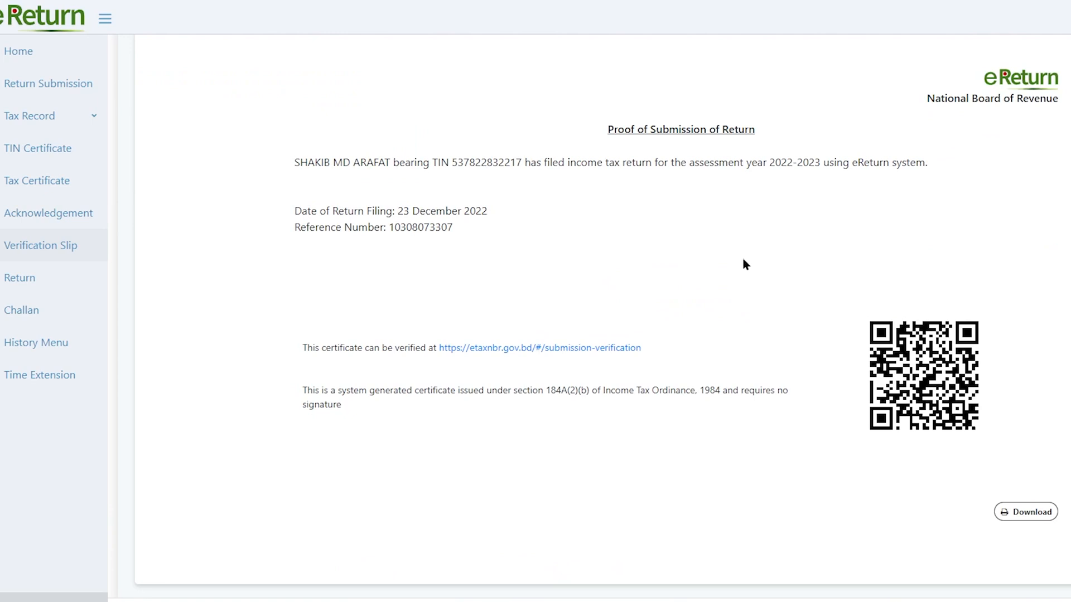
{"action": "scroll", "coordinate": [745, 263], "scroll_direction": "up", "scroll_amount": 3}
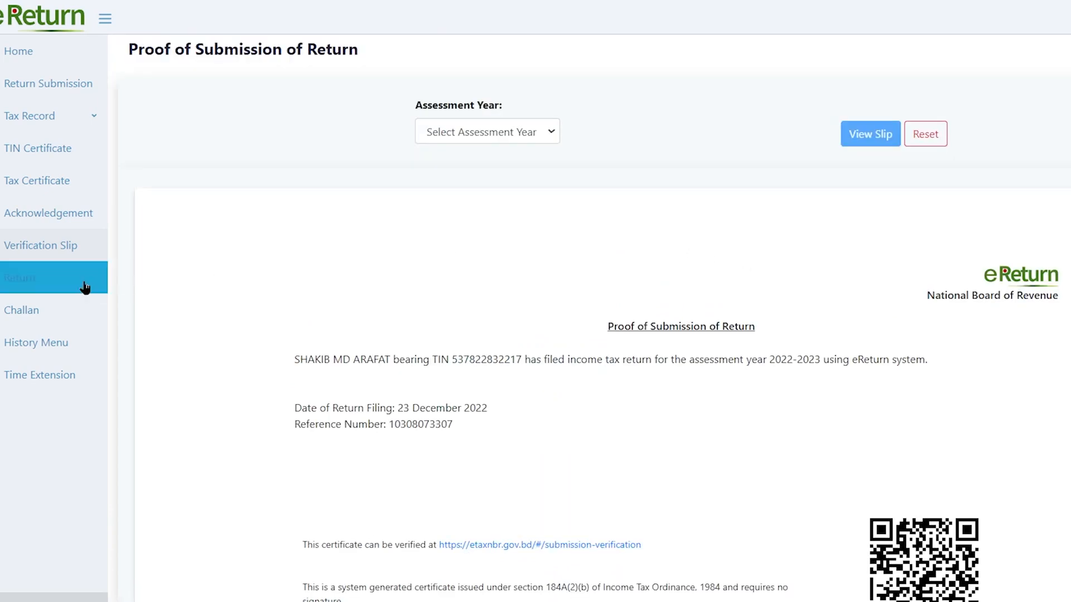
- Open the submitted return, review it through to its verification and signature section, and print all its pages to PDF
{"action": "left_click", "coordinate": [41, 282]}
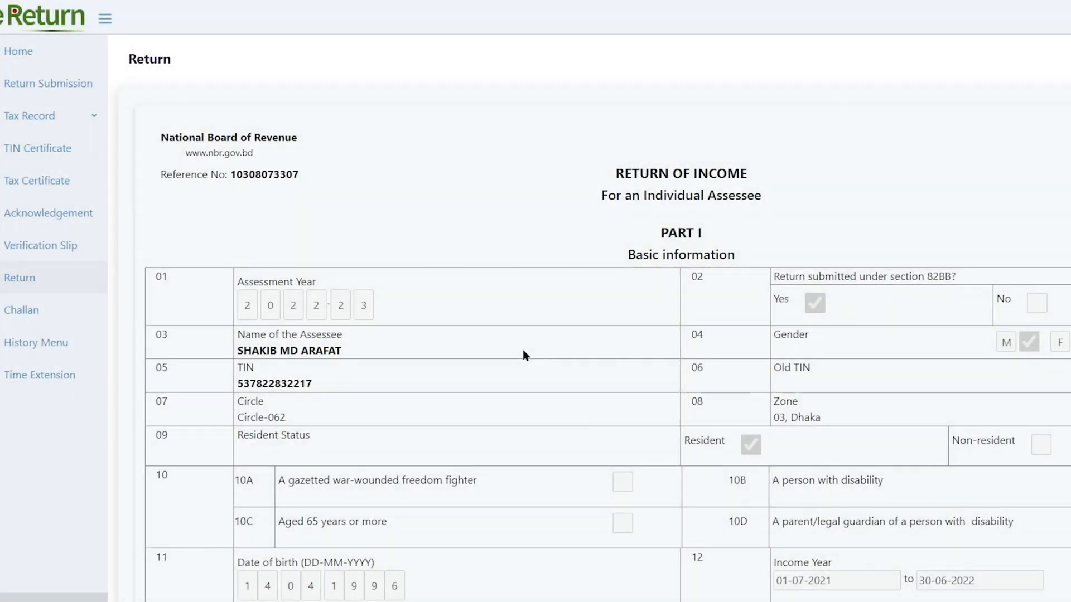
{"action": "scroll", "coordinate": [525, 351], "scroll_direction": "down", "scroll_amount": 10}
{"action": "scroll", "coordinate": [523, 344], "scroll_direction": "down", "scroll_amount": 20}
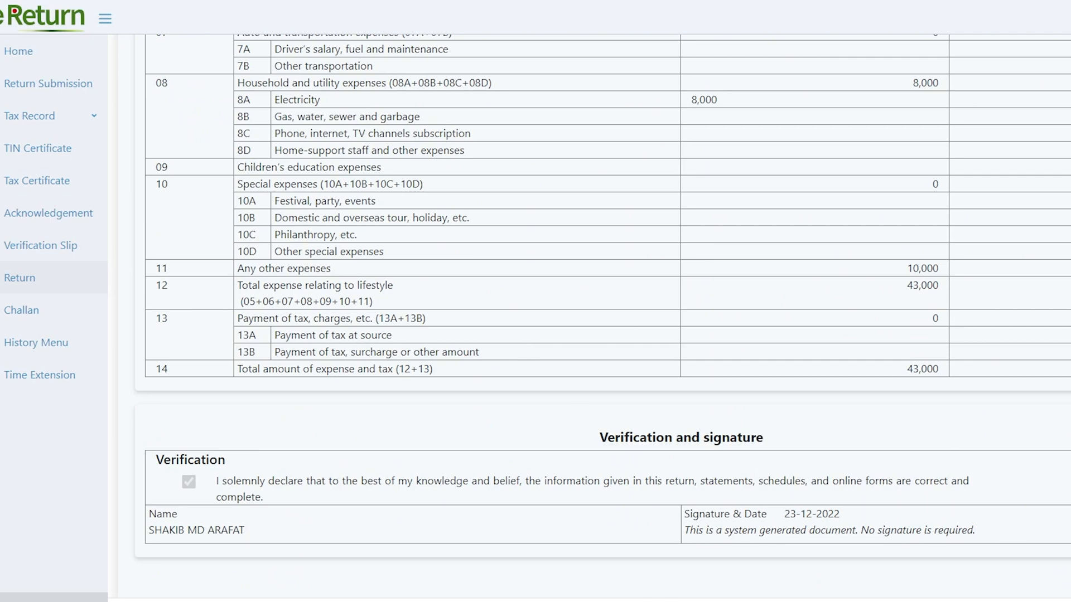
{"action": "key", "text": "ctrl+p"}
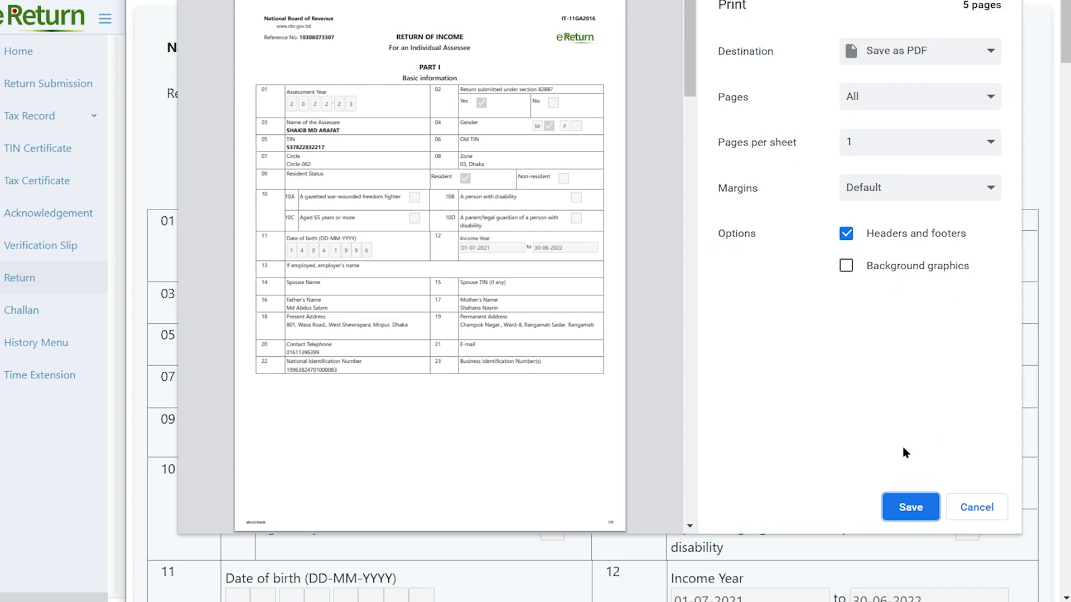
{"action": "left_click", "coordinate": [911, 508]}
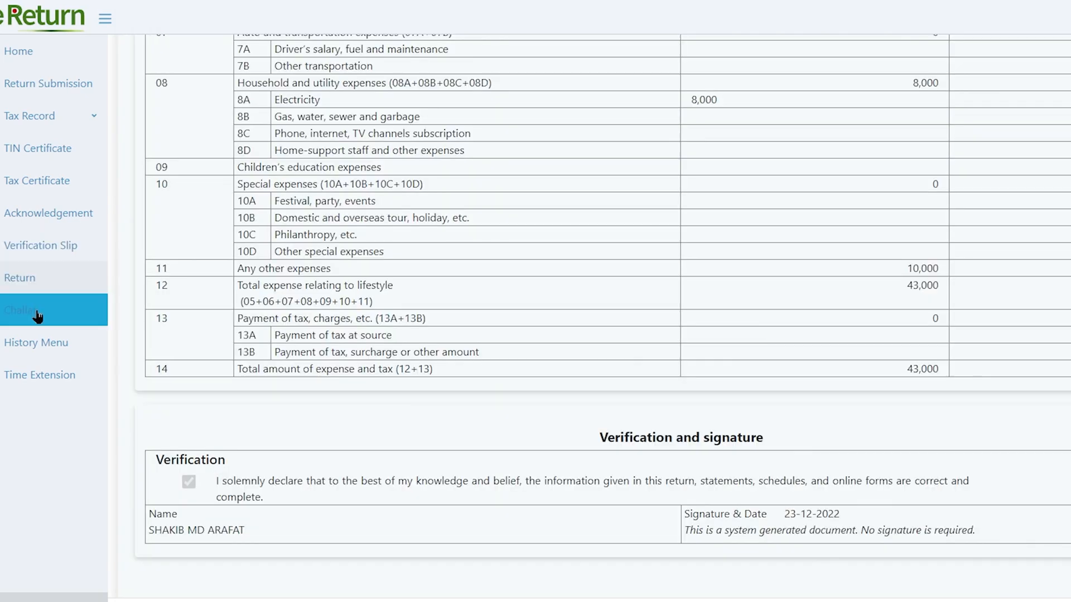
- View the Challan records and the history archive of the tax records
{"action": "left_click", "coordinate": [36, 313]}
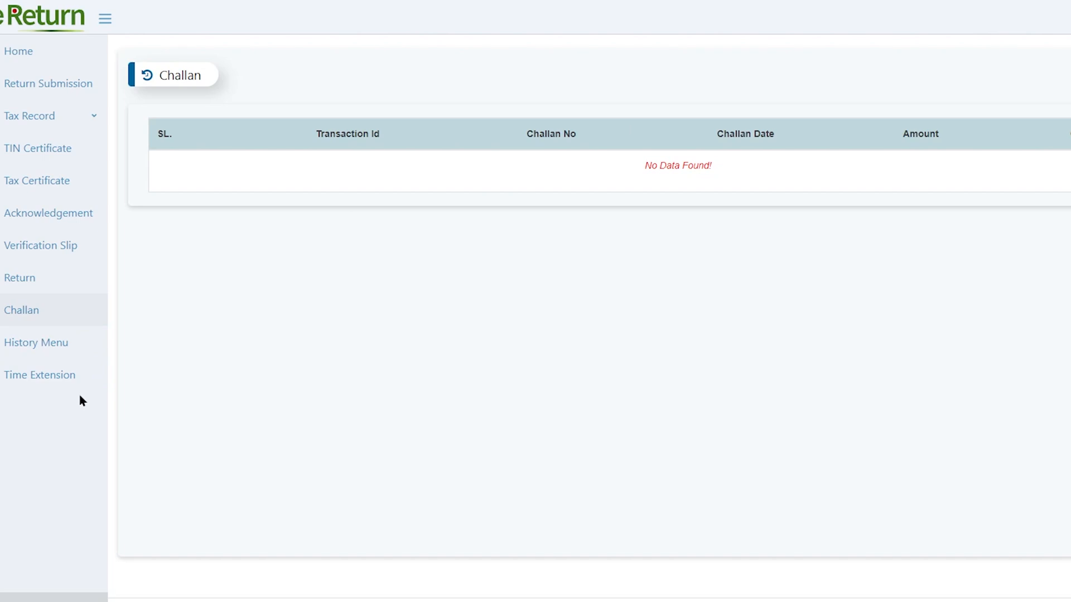
{"action": "left_click", "coordinate": [56, 351]}
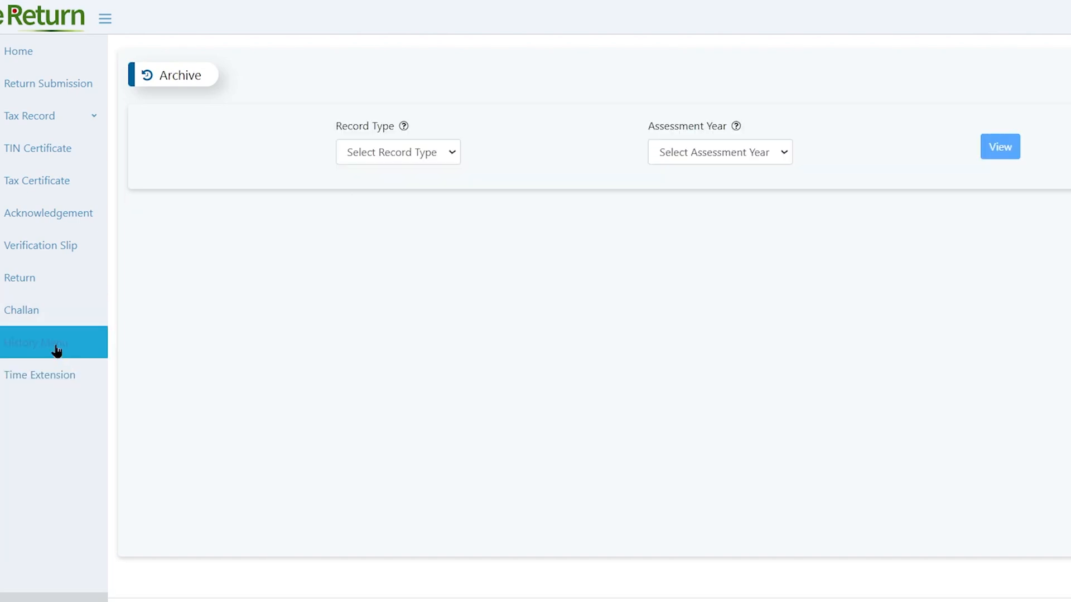